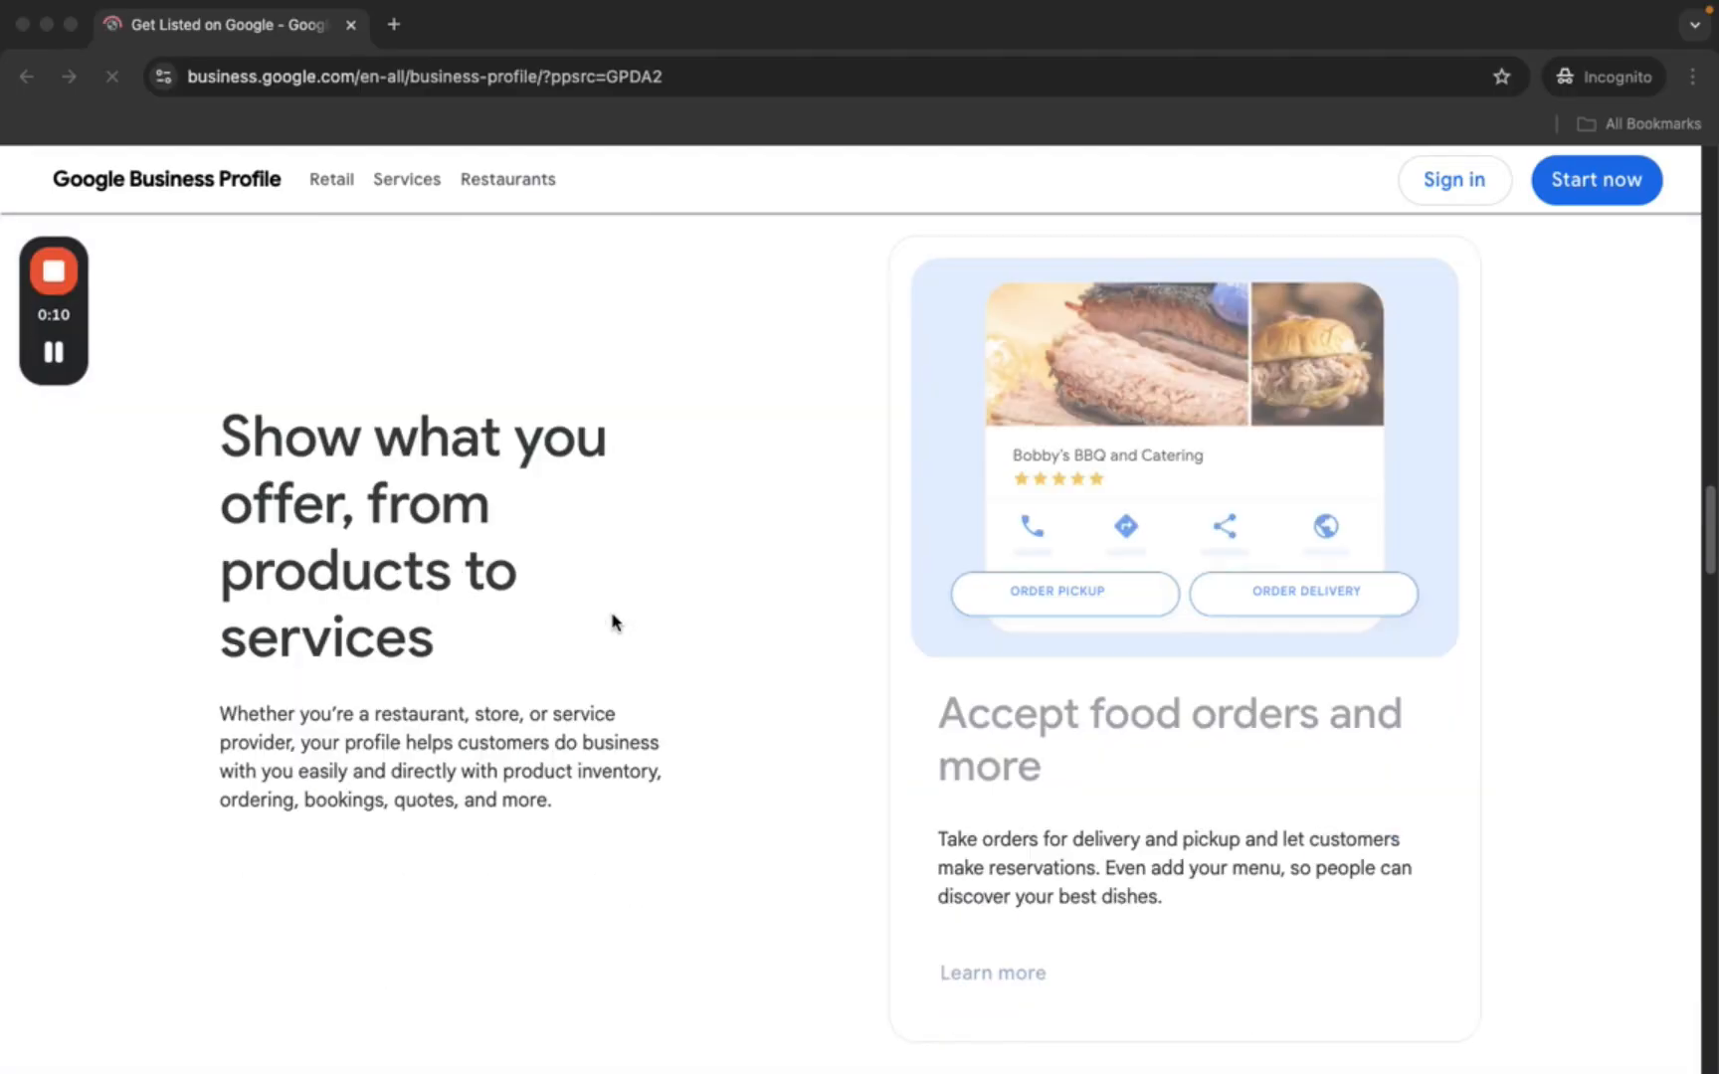
- Start a new business profile and sign in with the account email, fixing its typo
scroll(616, 620, up, 15)
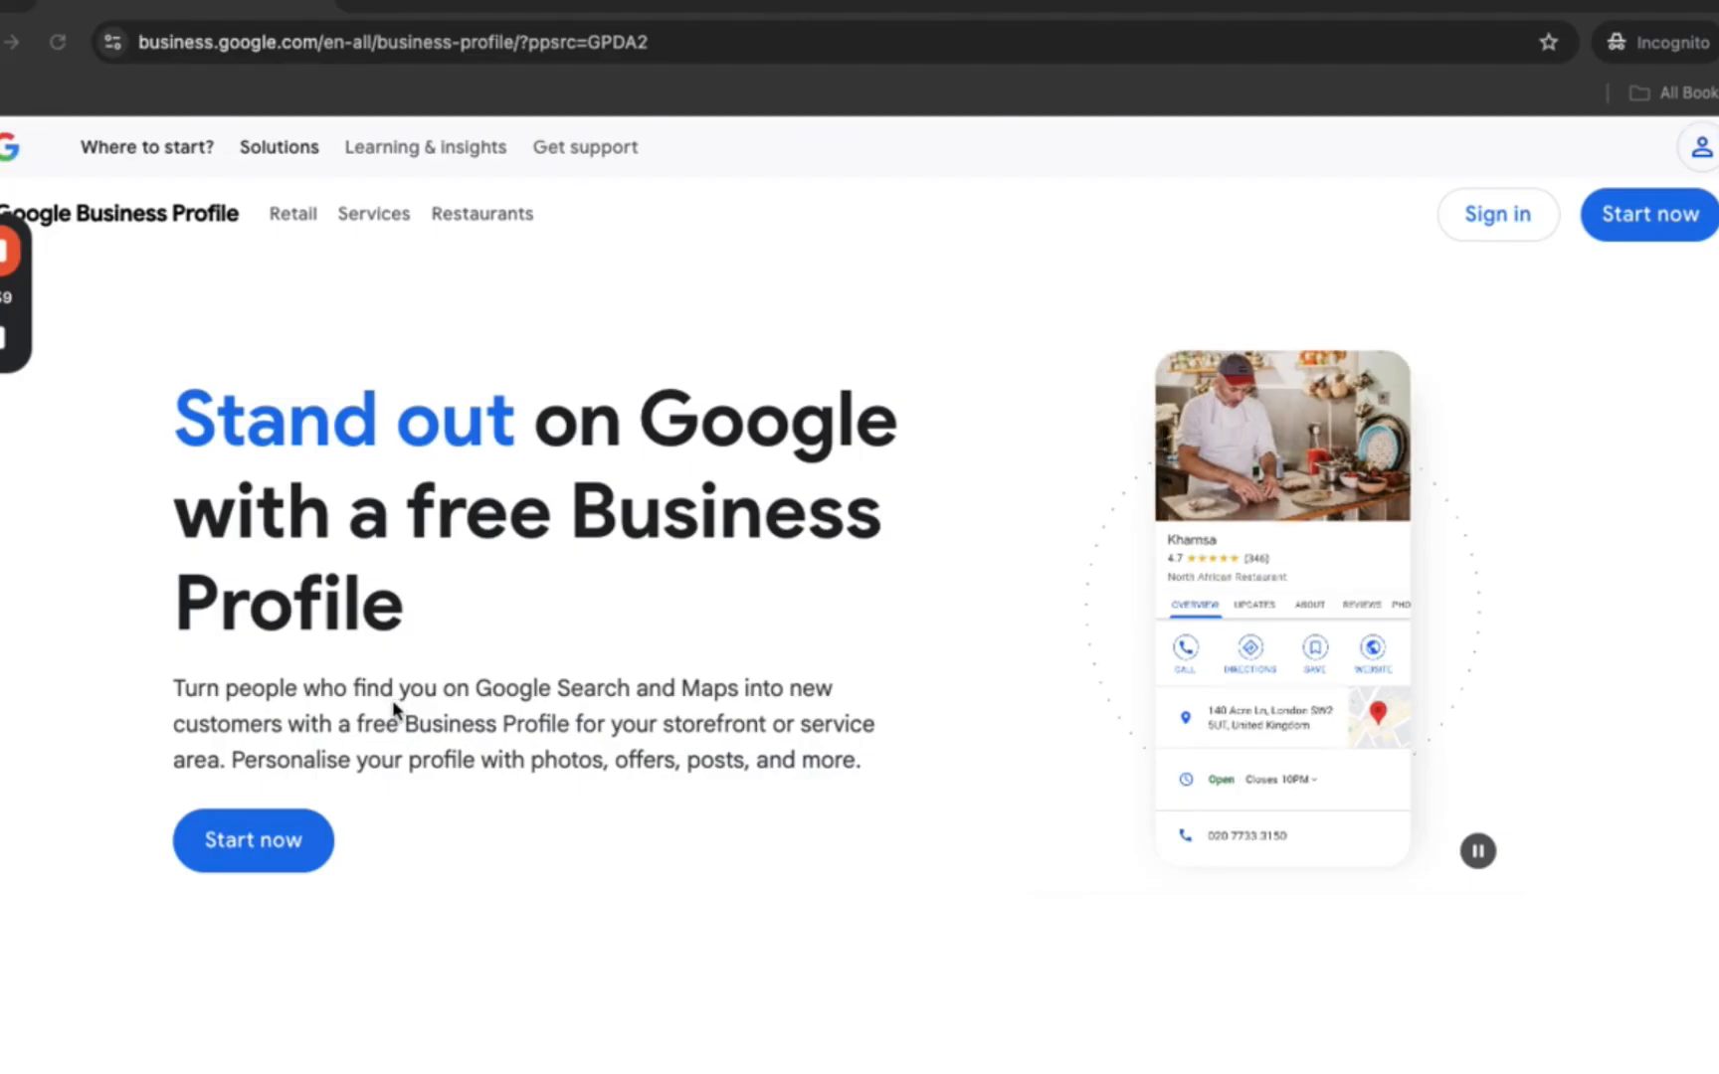
click(272, 833)
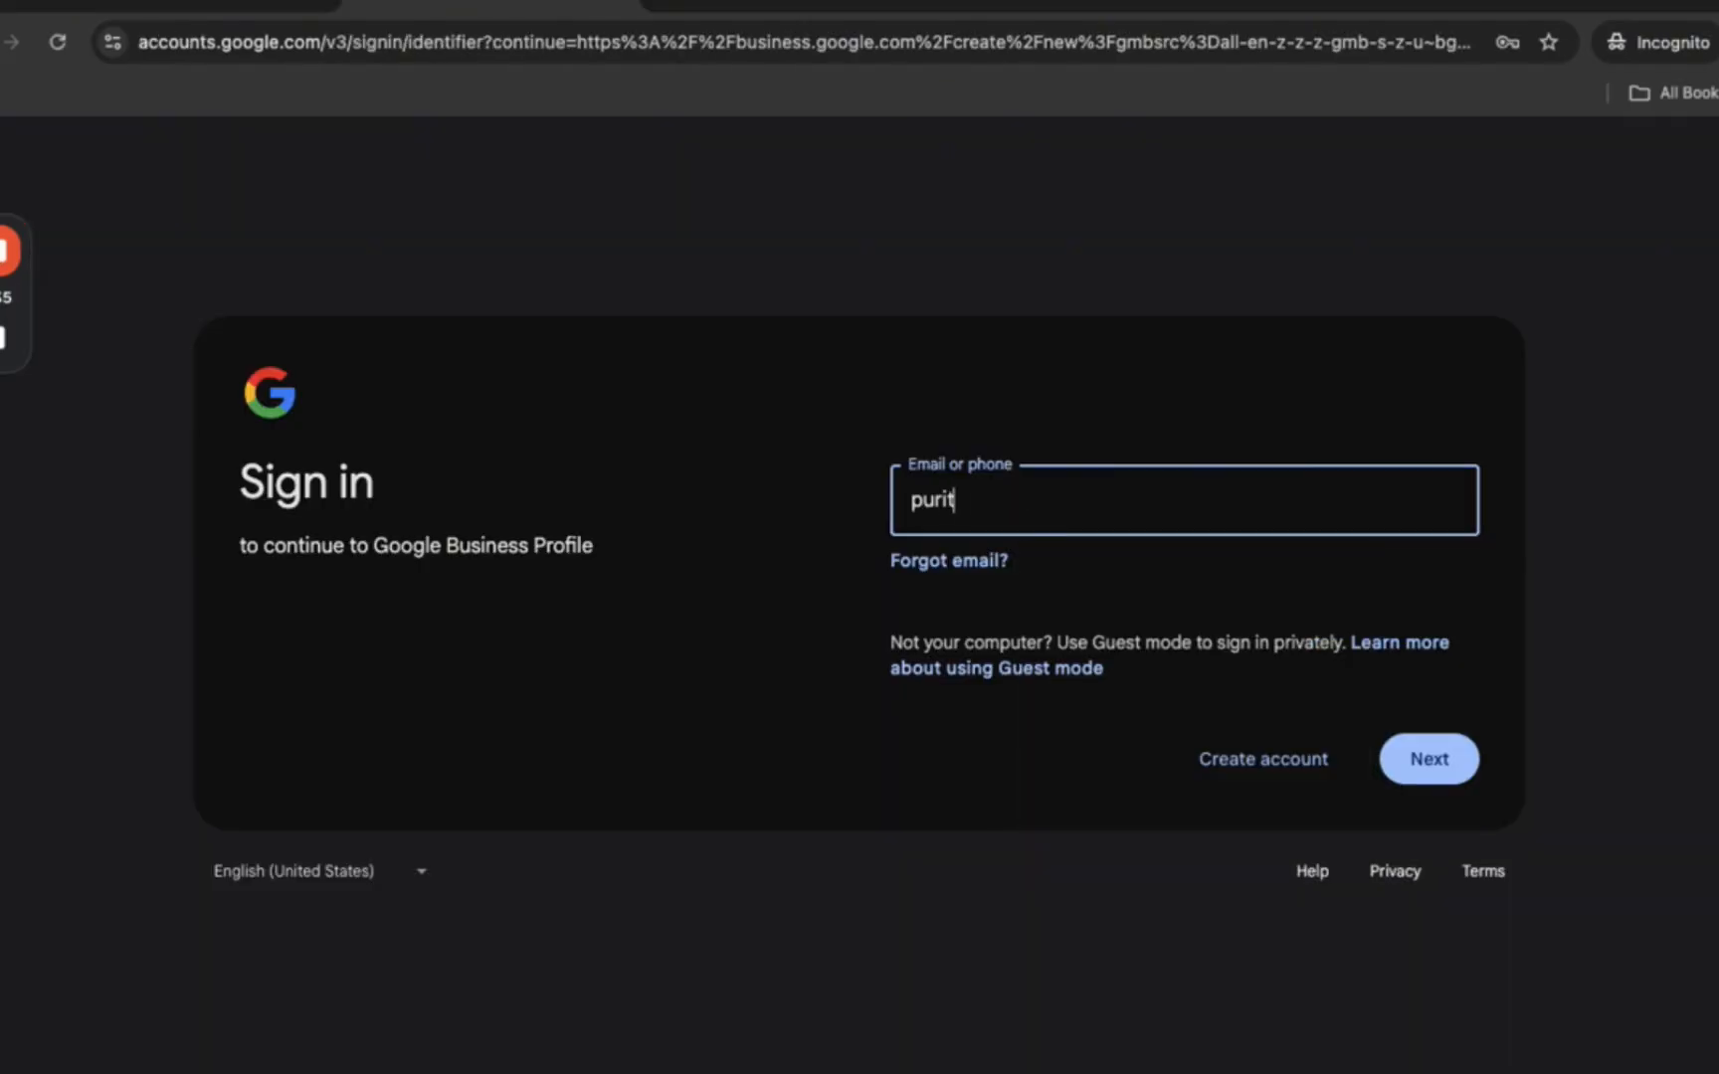
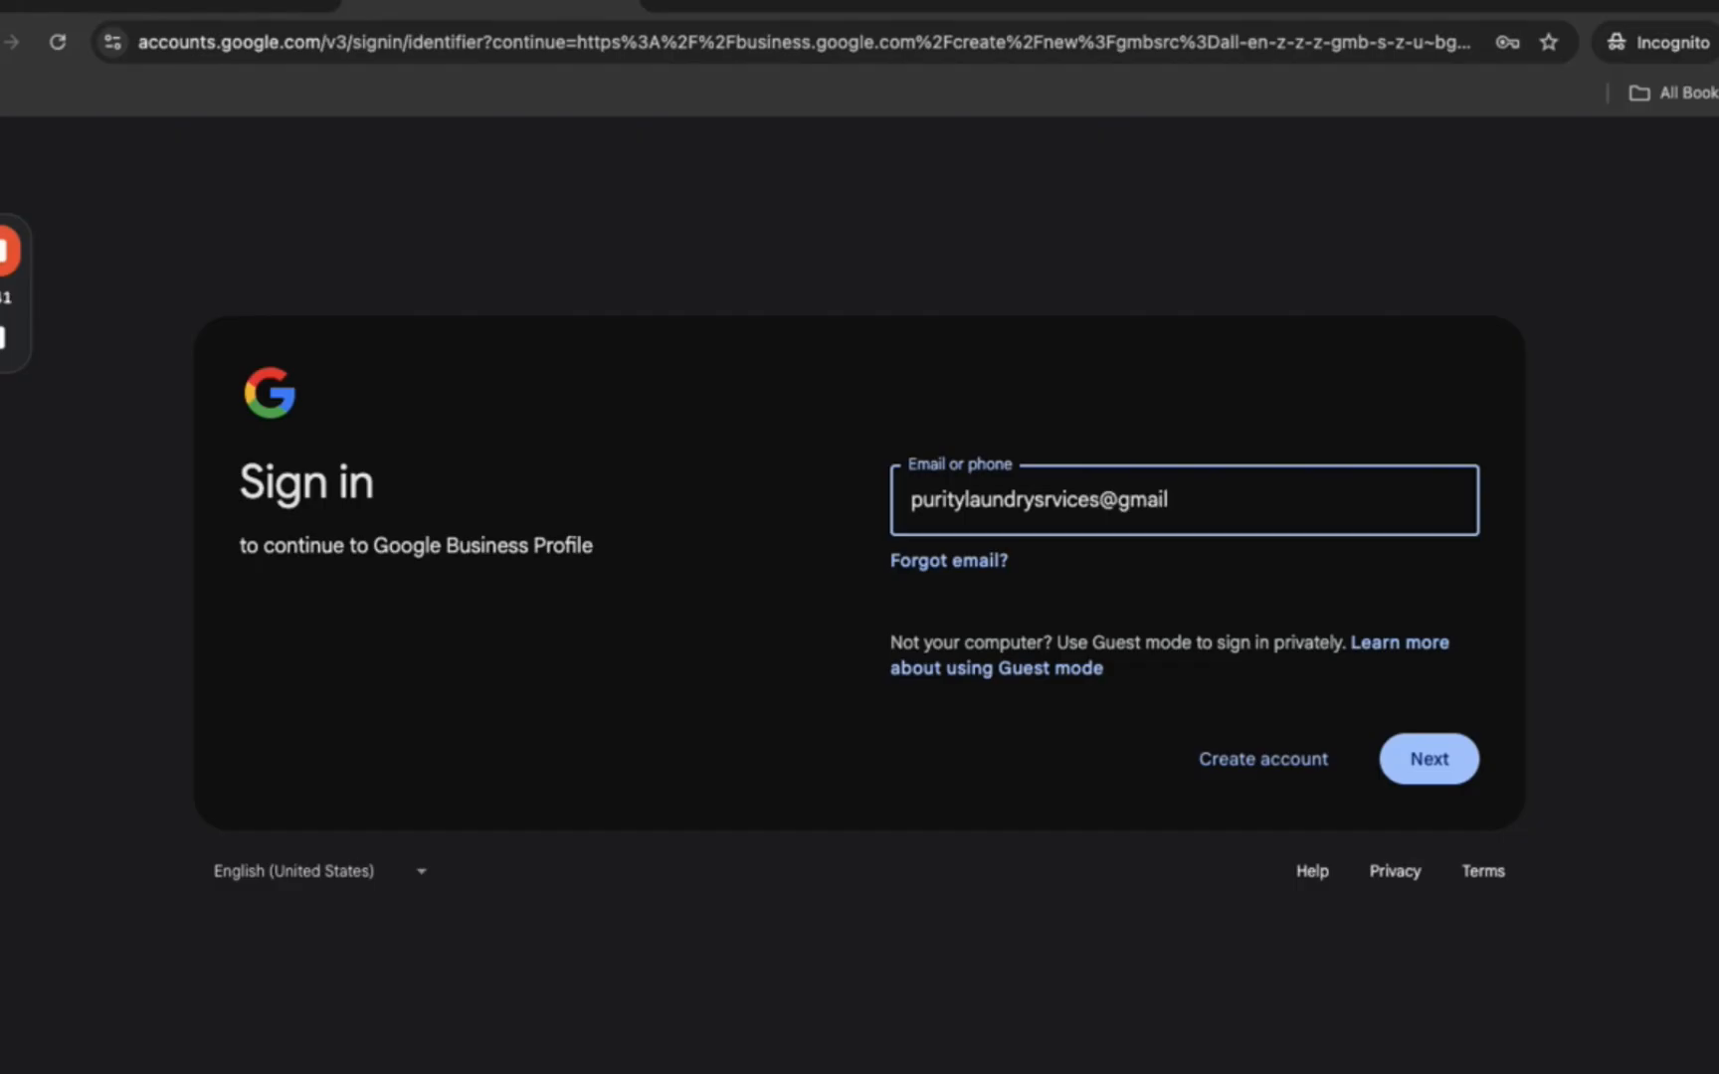
click(1429, 759)
text(e)
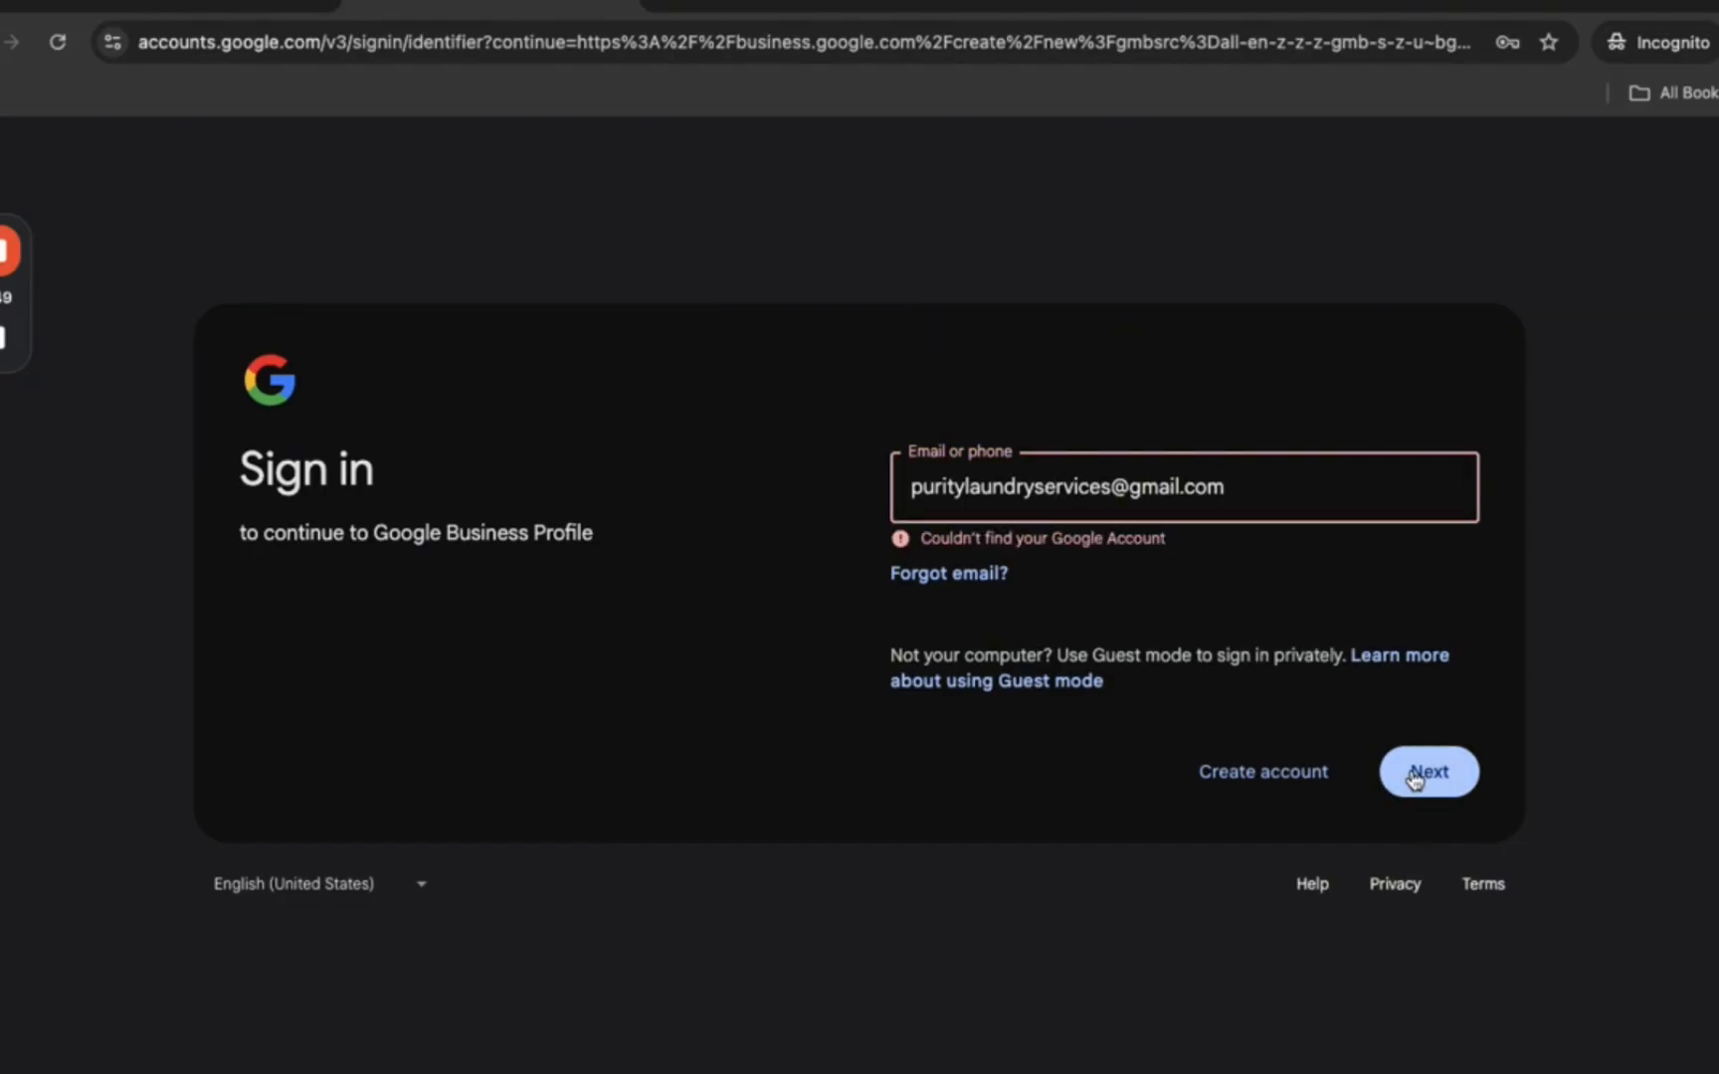
click(1431, 774)
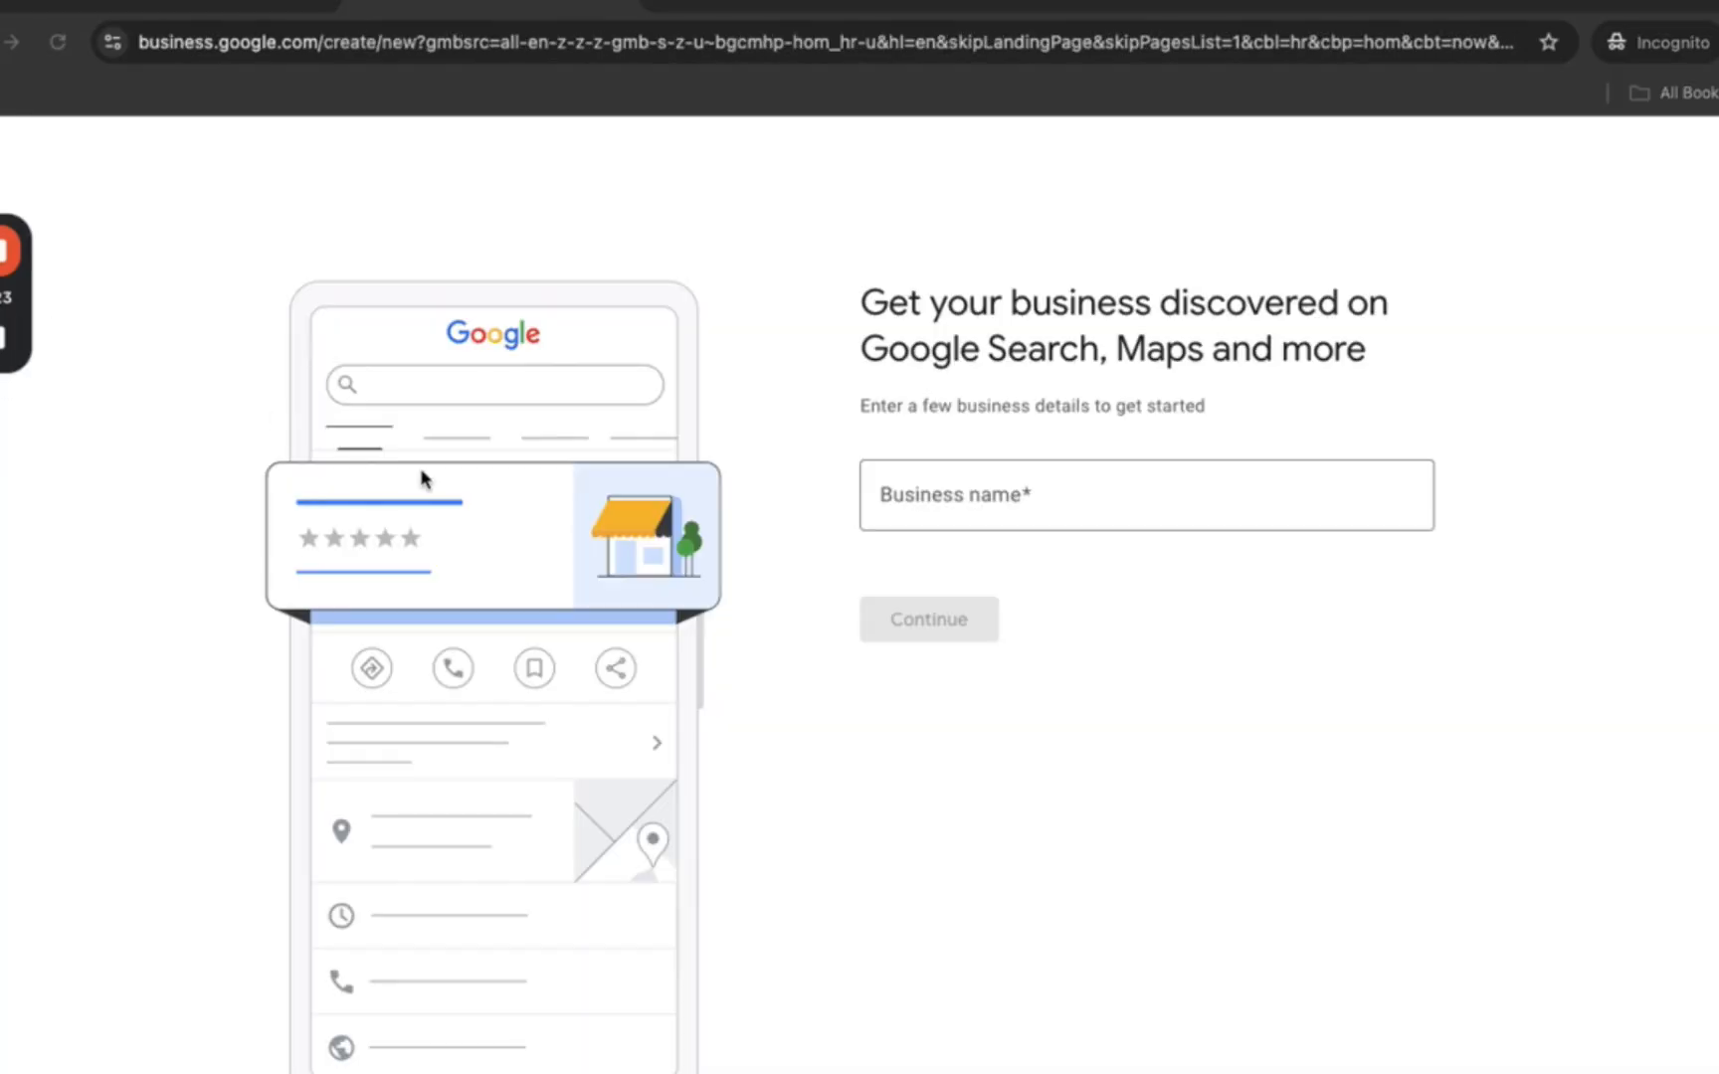
- Name the business 'Purity Laundry Services' and continue to the business type step
click(935, 492)
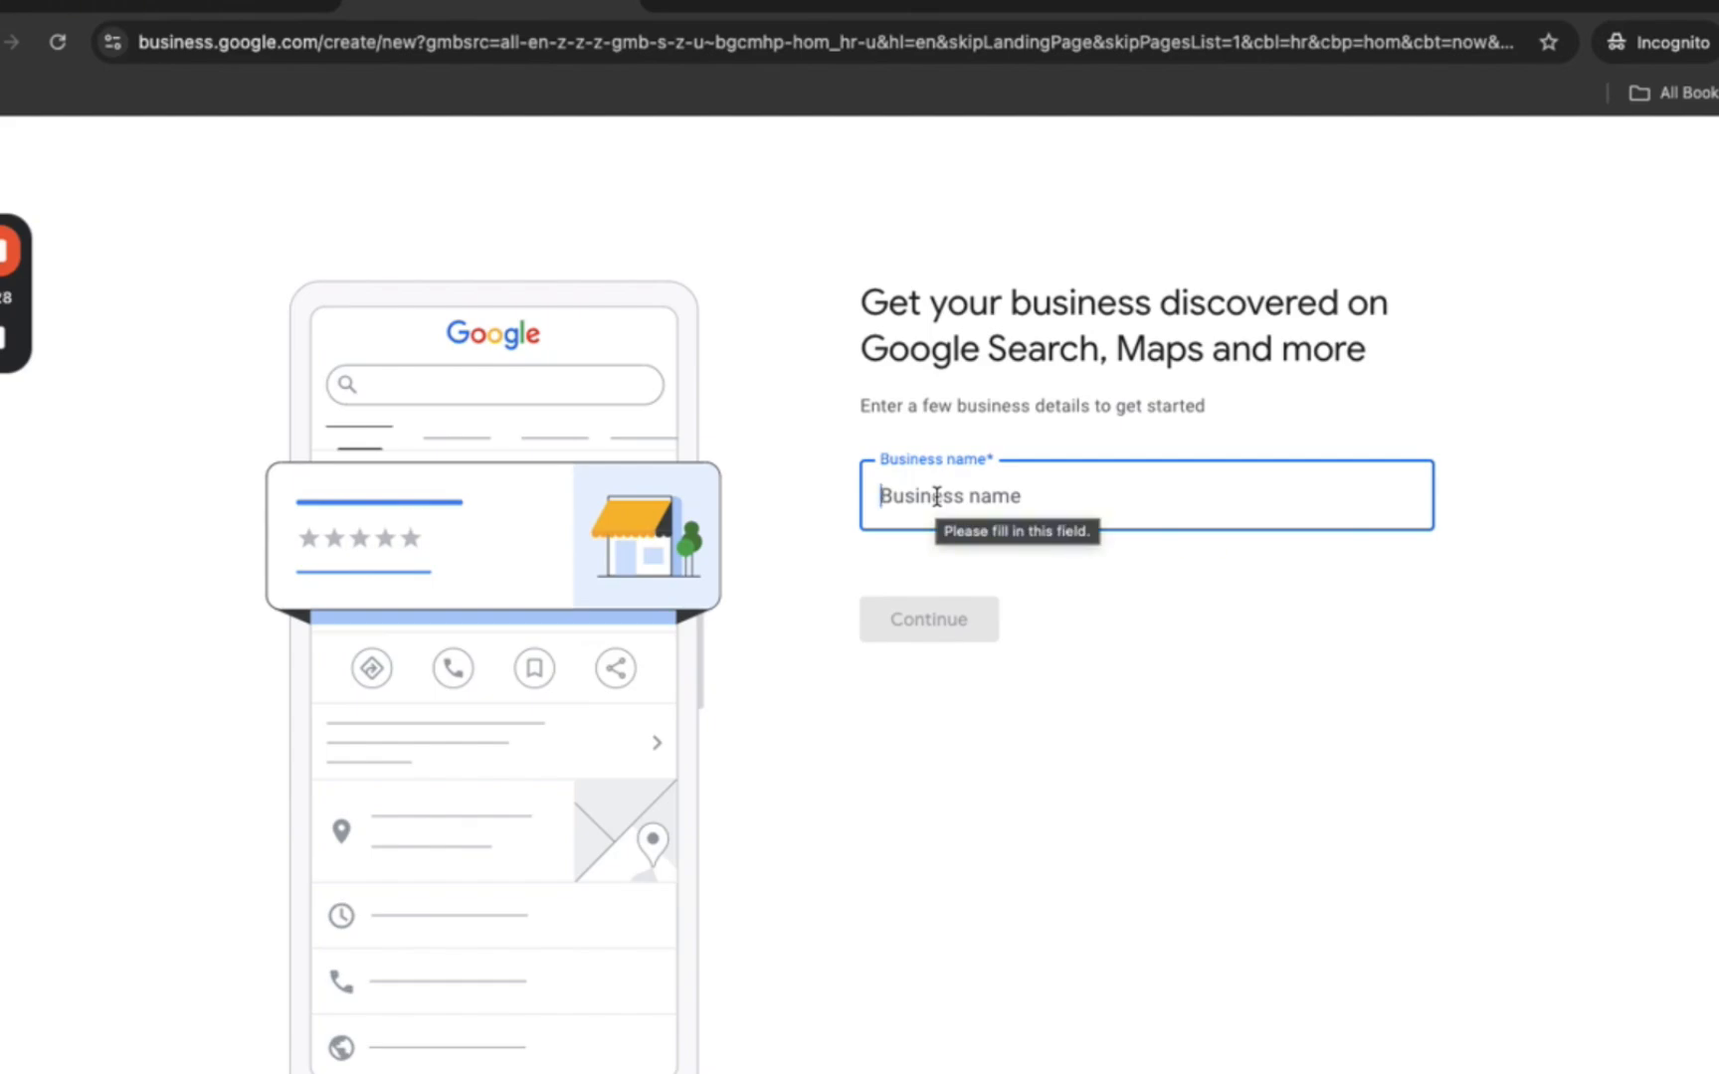
text(Purity Laundry S)
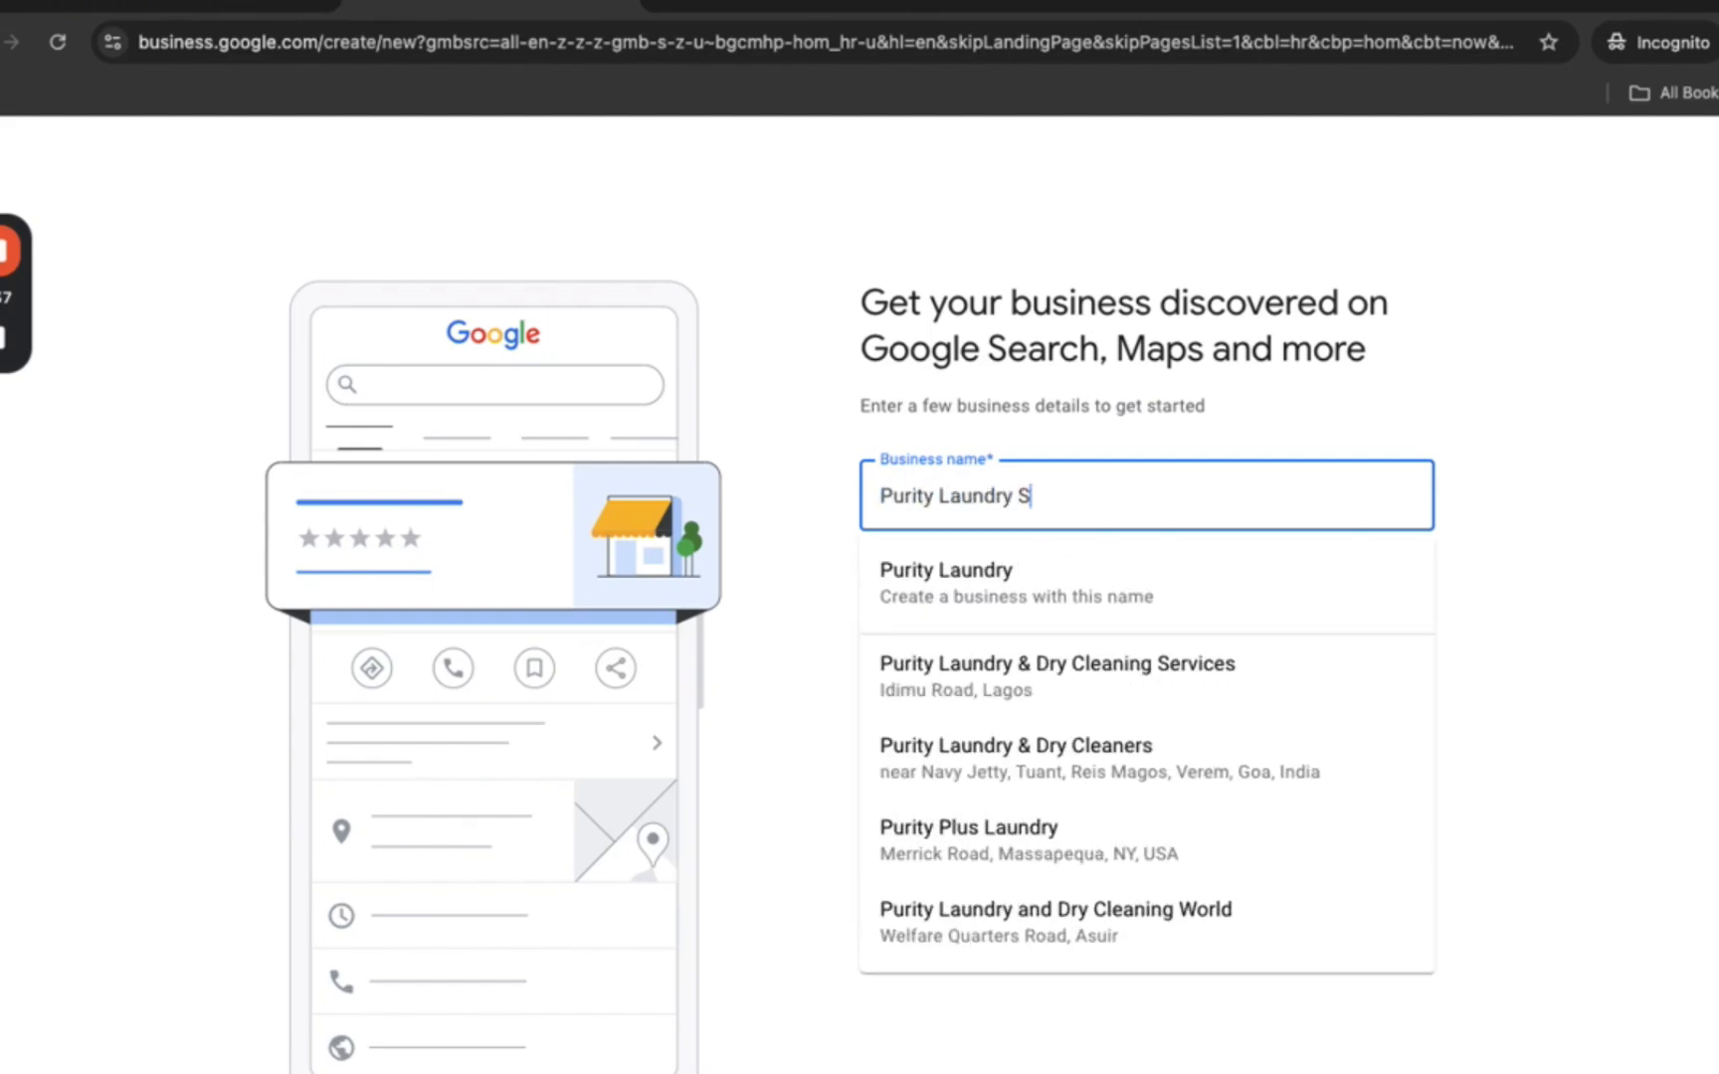
text(ervices)
click(955, 606)
click(965, 637)
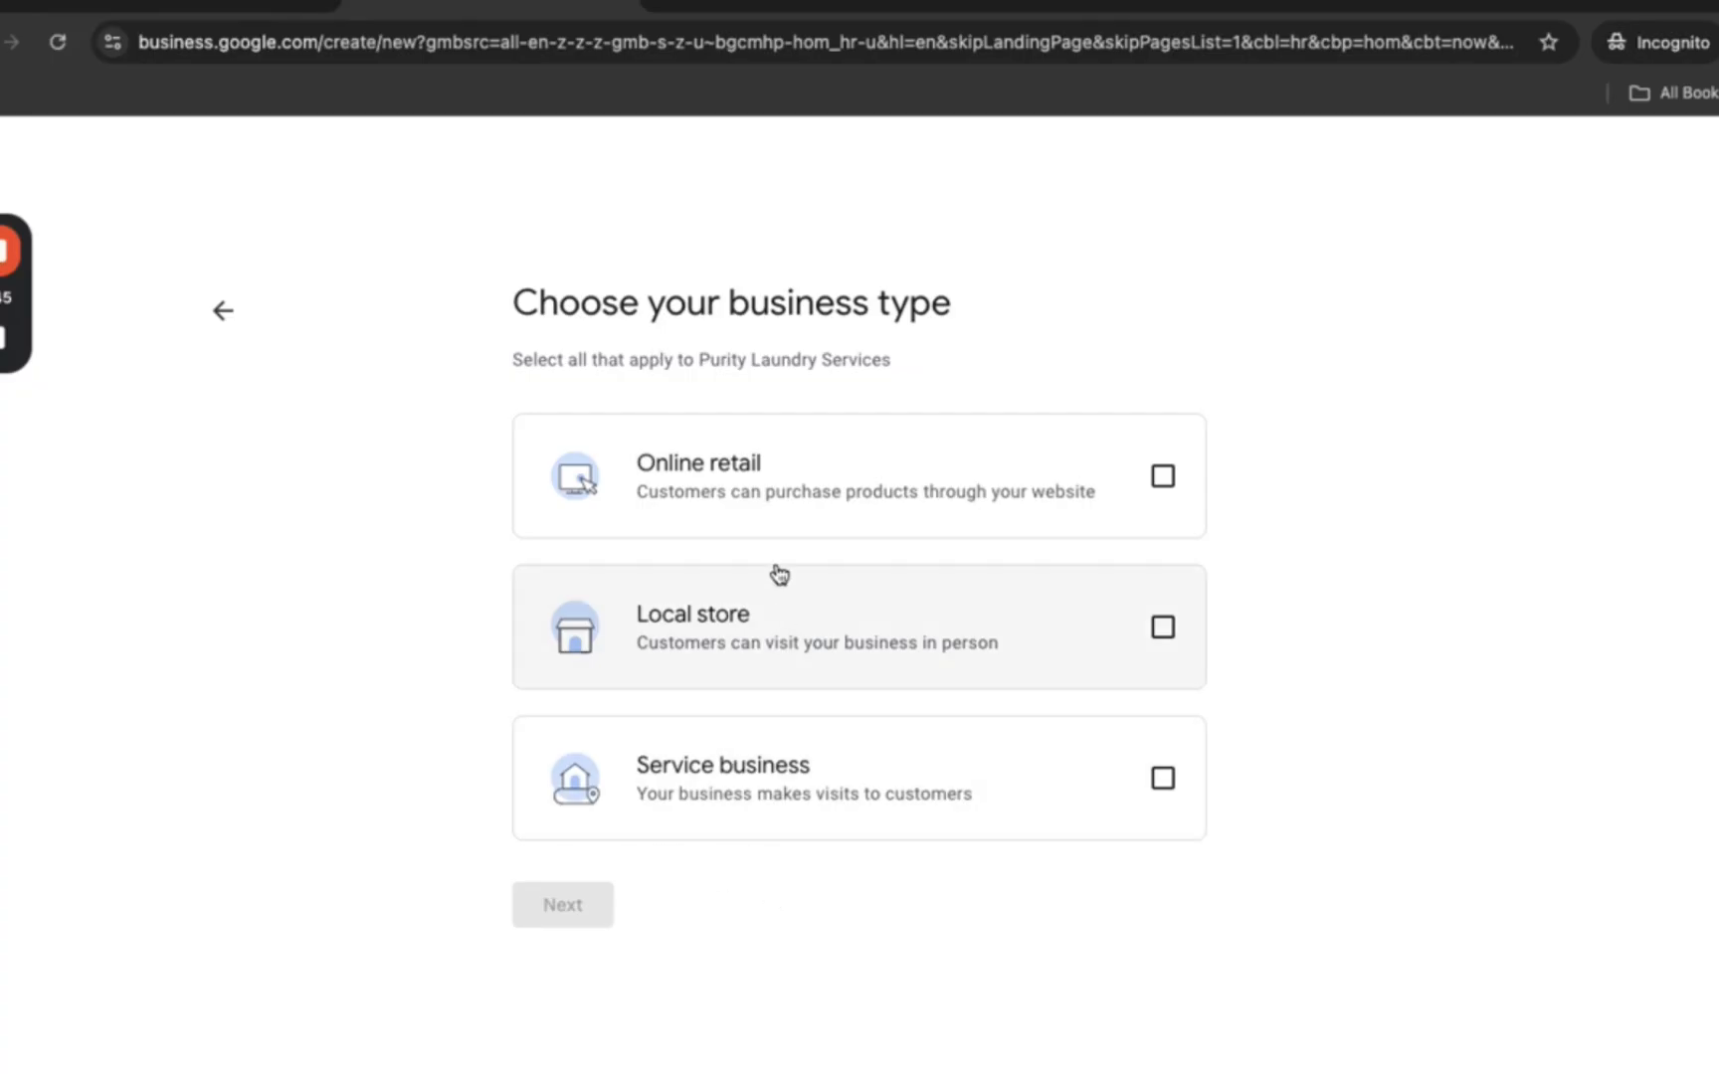
- Mark the business as both a local store and a service business
click(752, 665)
click(786, 766)
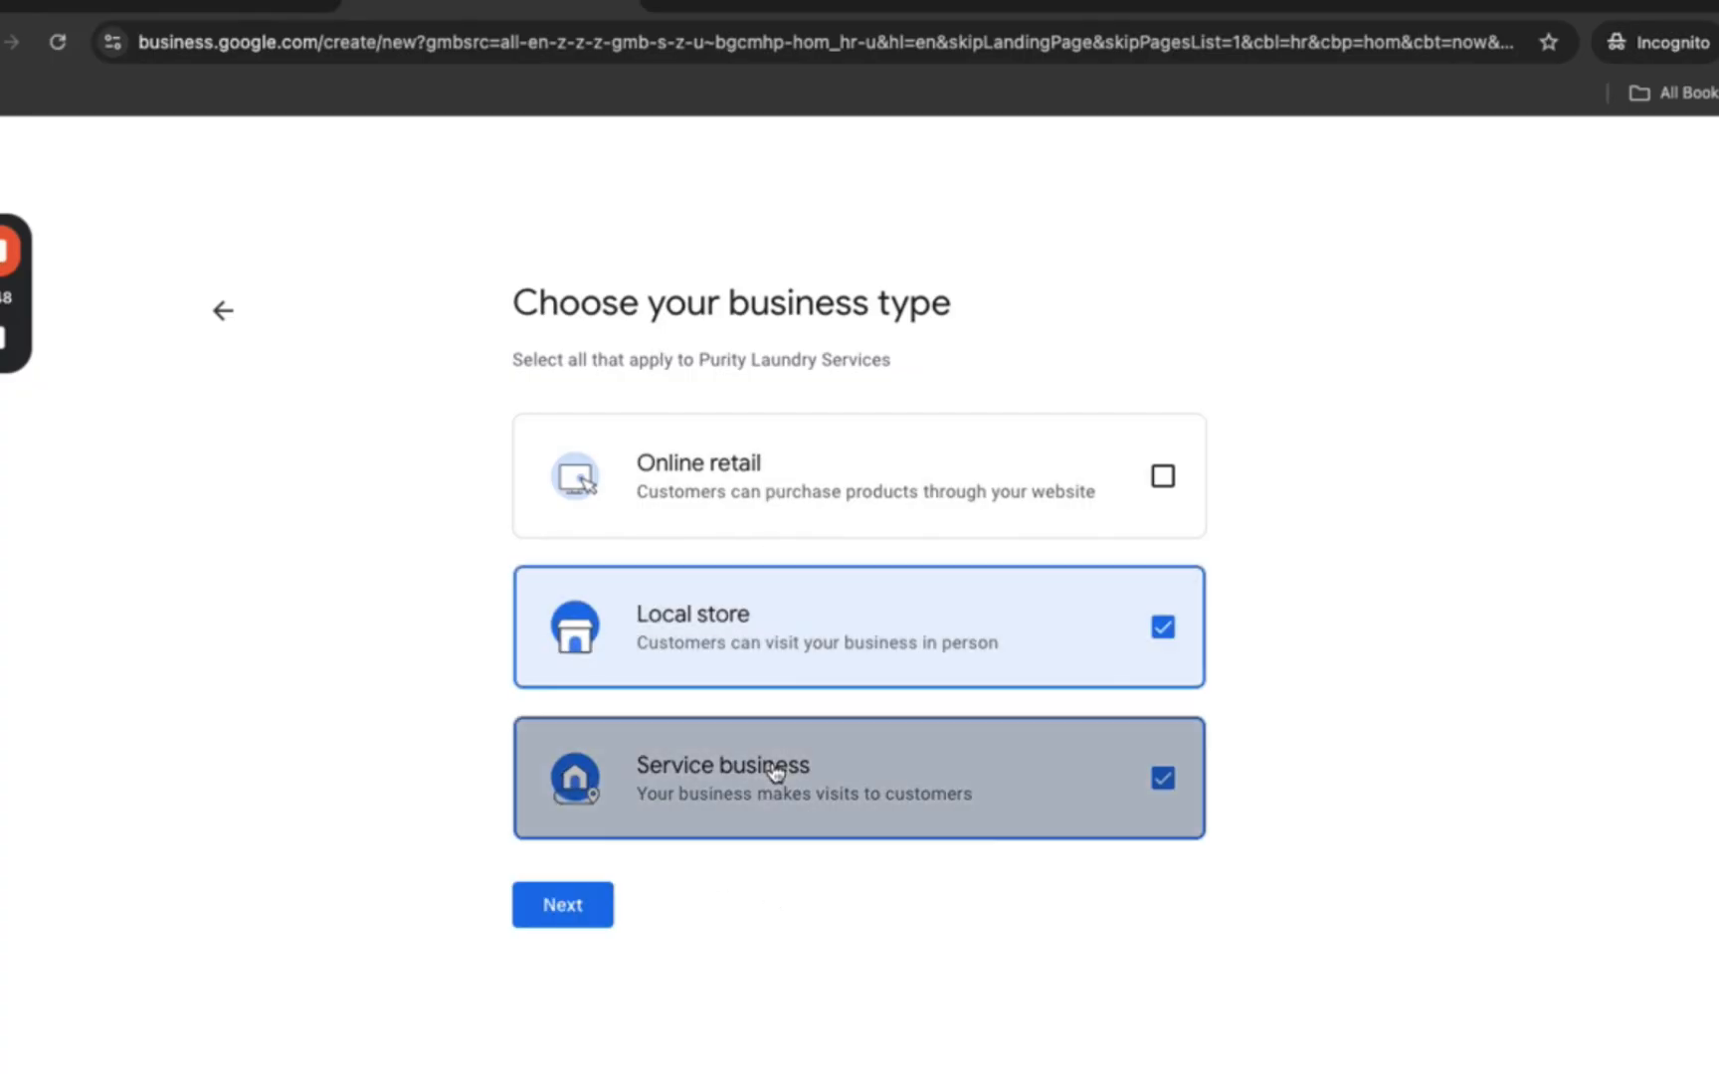
click(549, 911)
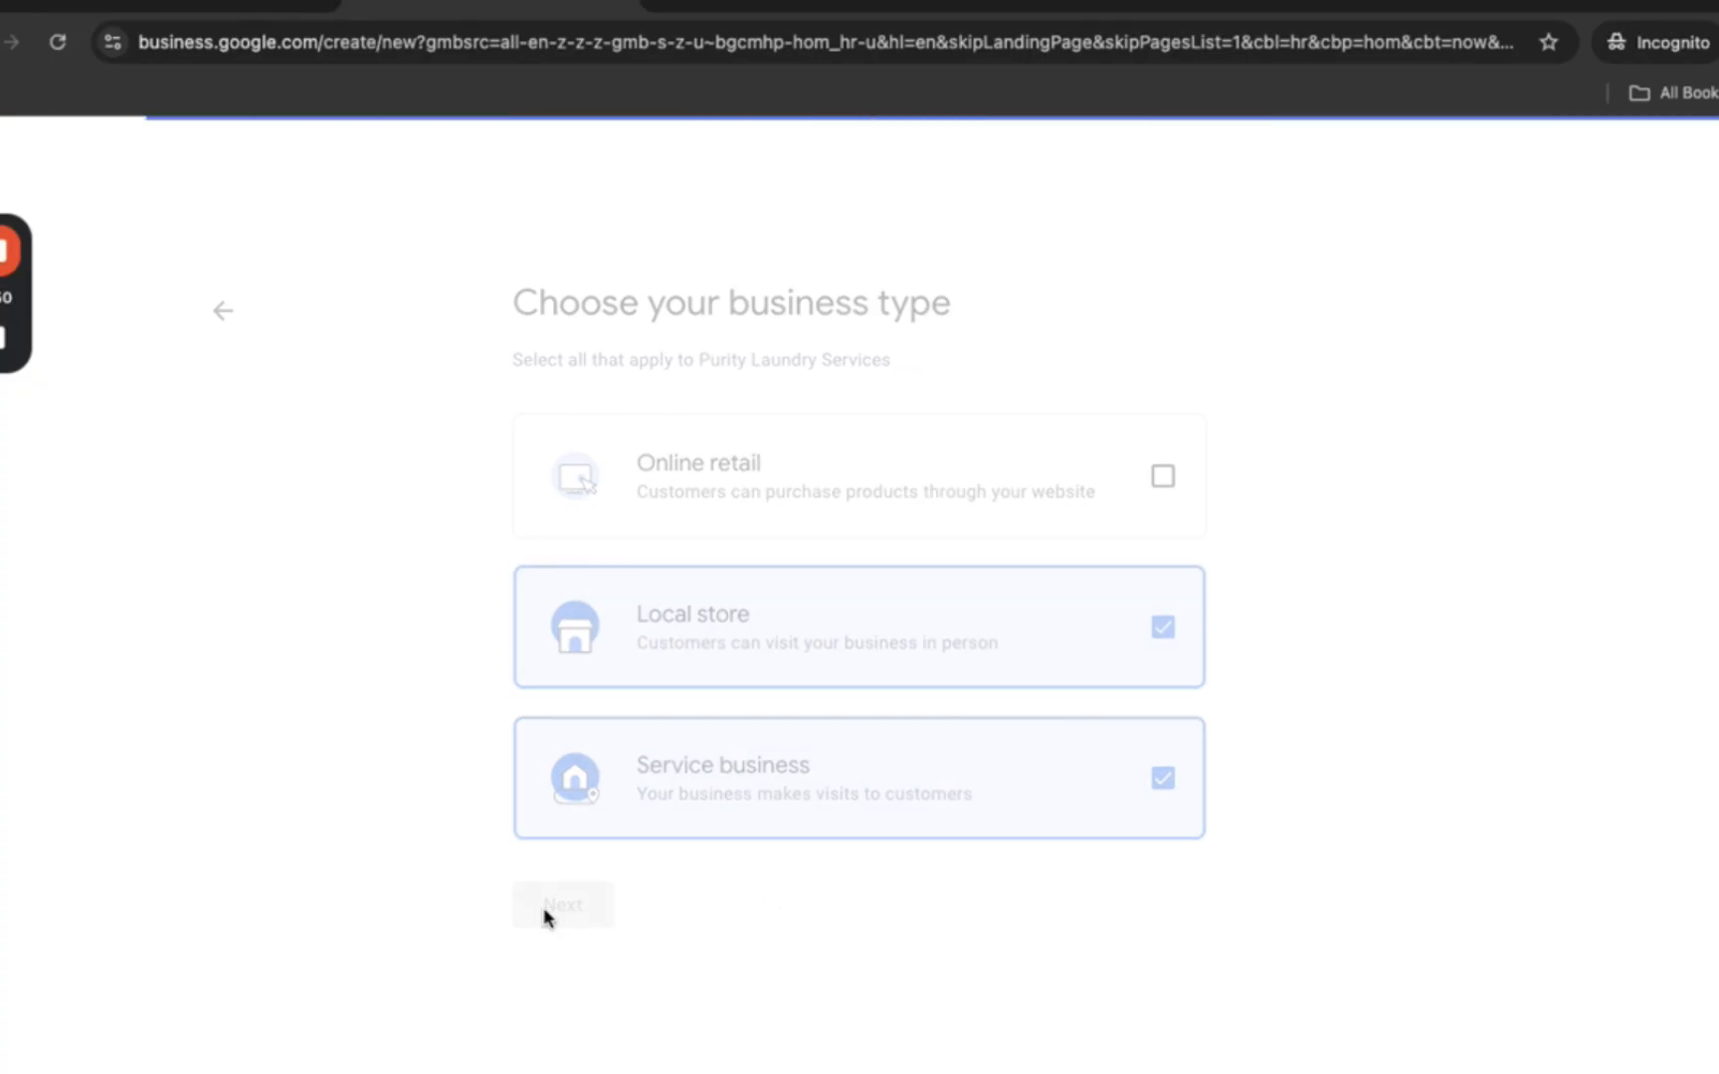
- Search 'dry clean' and set the business category to Dry cleaner
click(1015, 468)
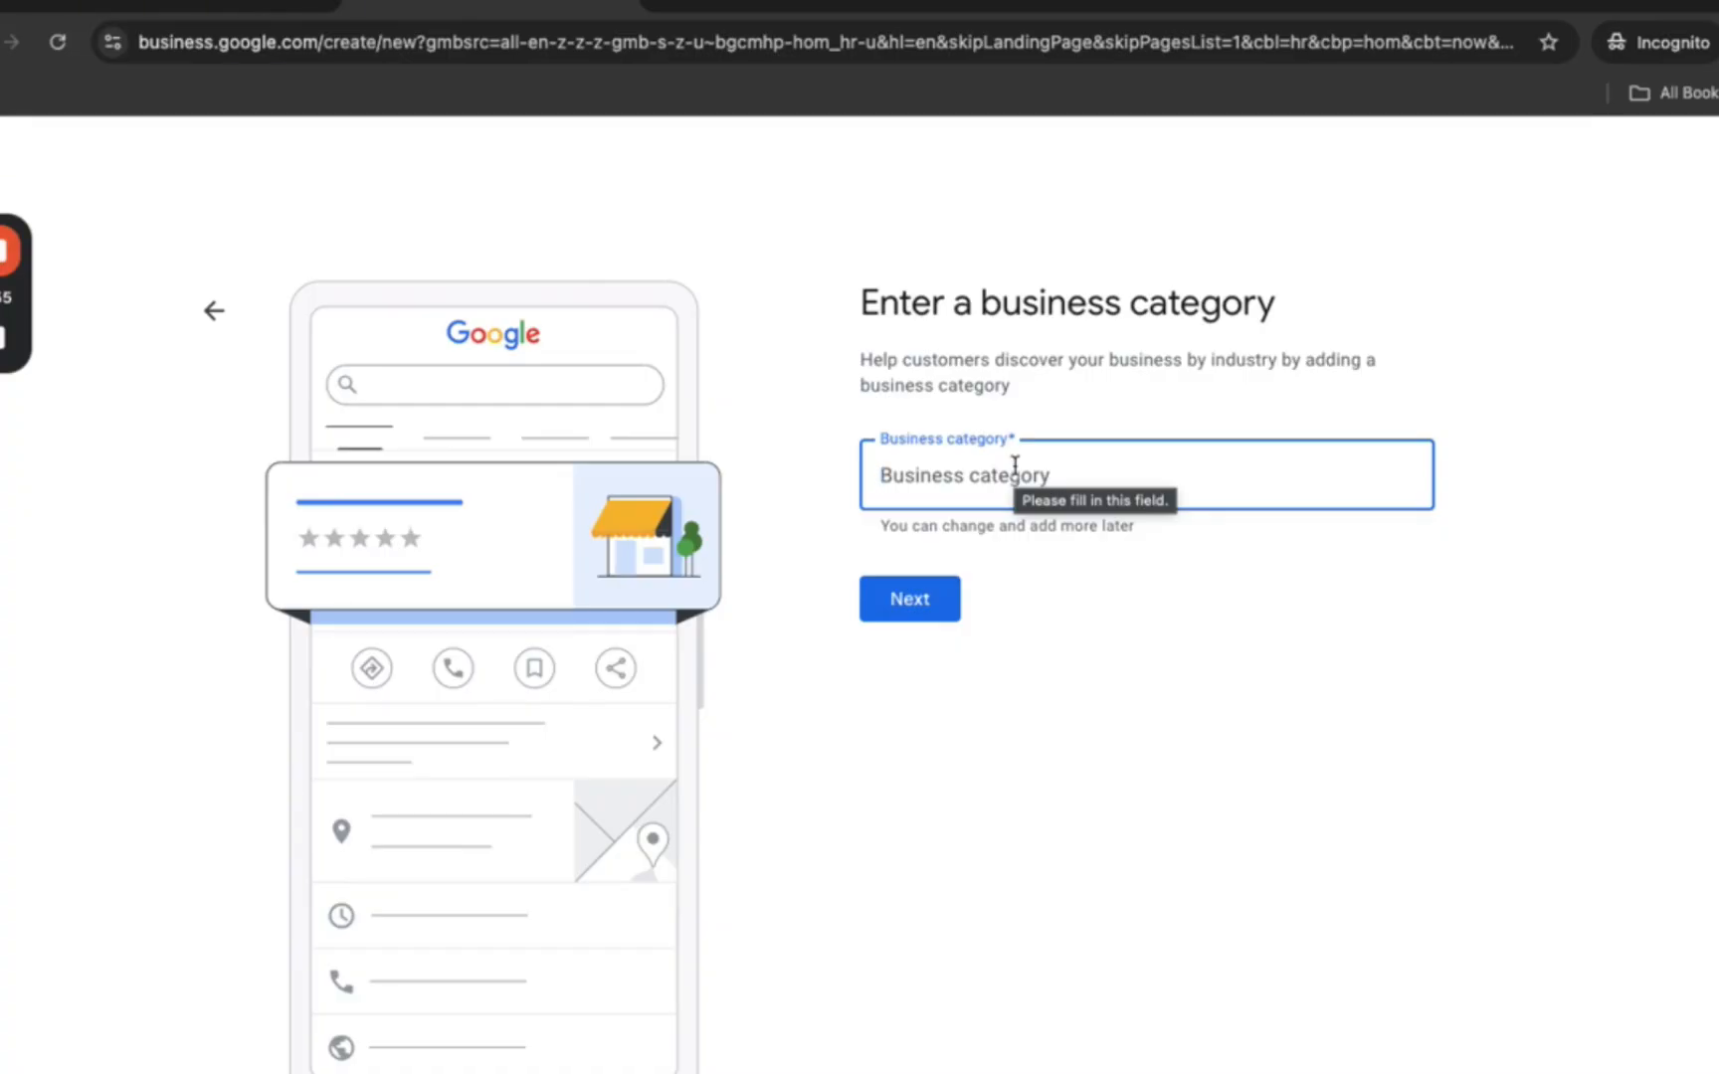
text(cleaninf)
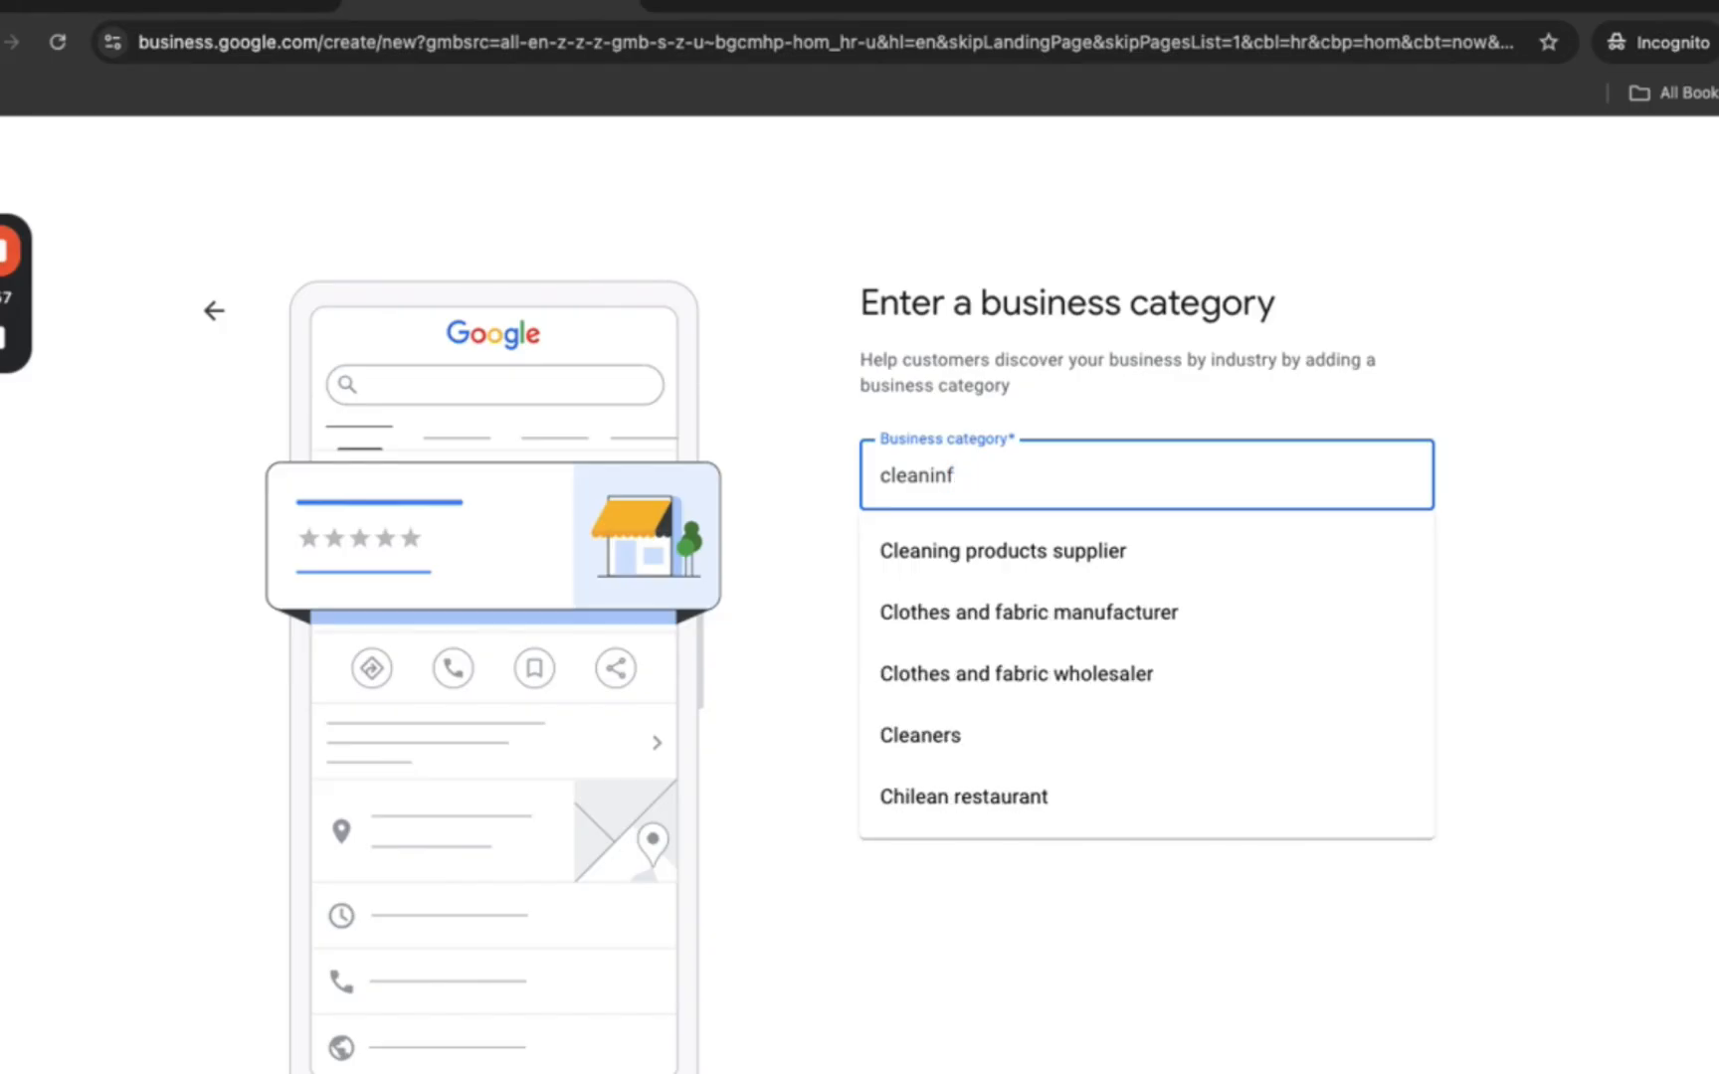
key(BackSpace)
key(BackSpace)
key(BackSpace)
key(BackSpace)
key(BackSpace)
key(BackSpace)
key(BackSpace)
key(BackSpace)
text(dry clea)
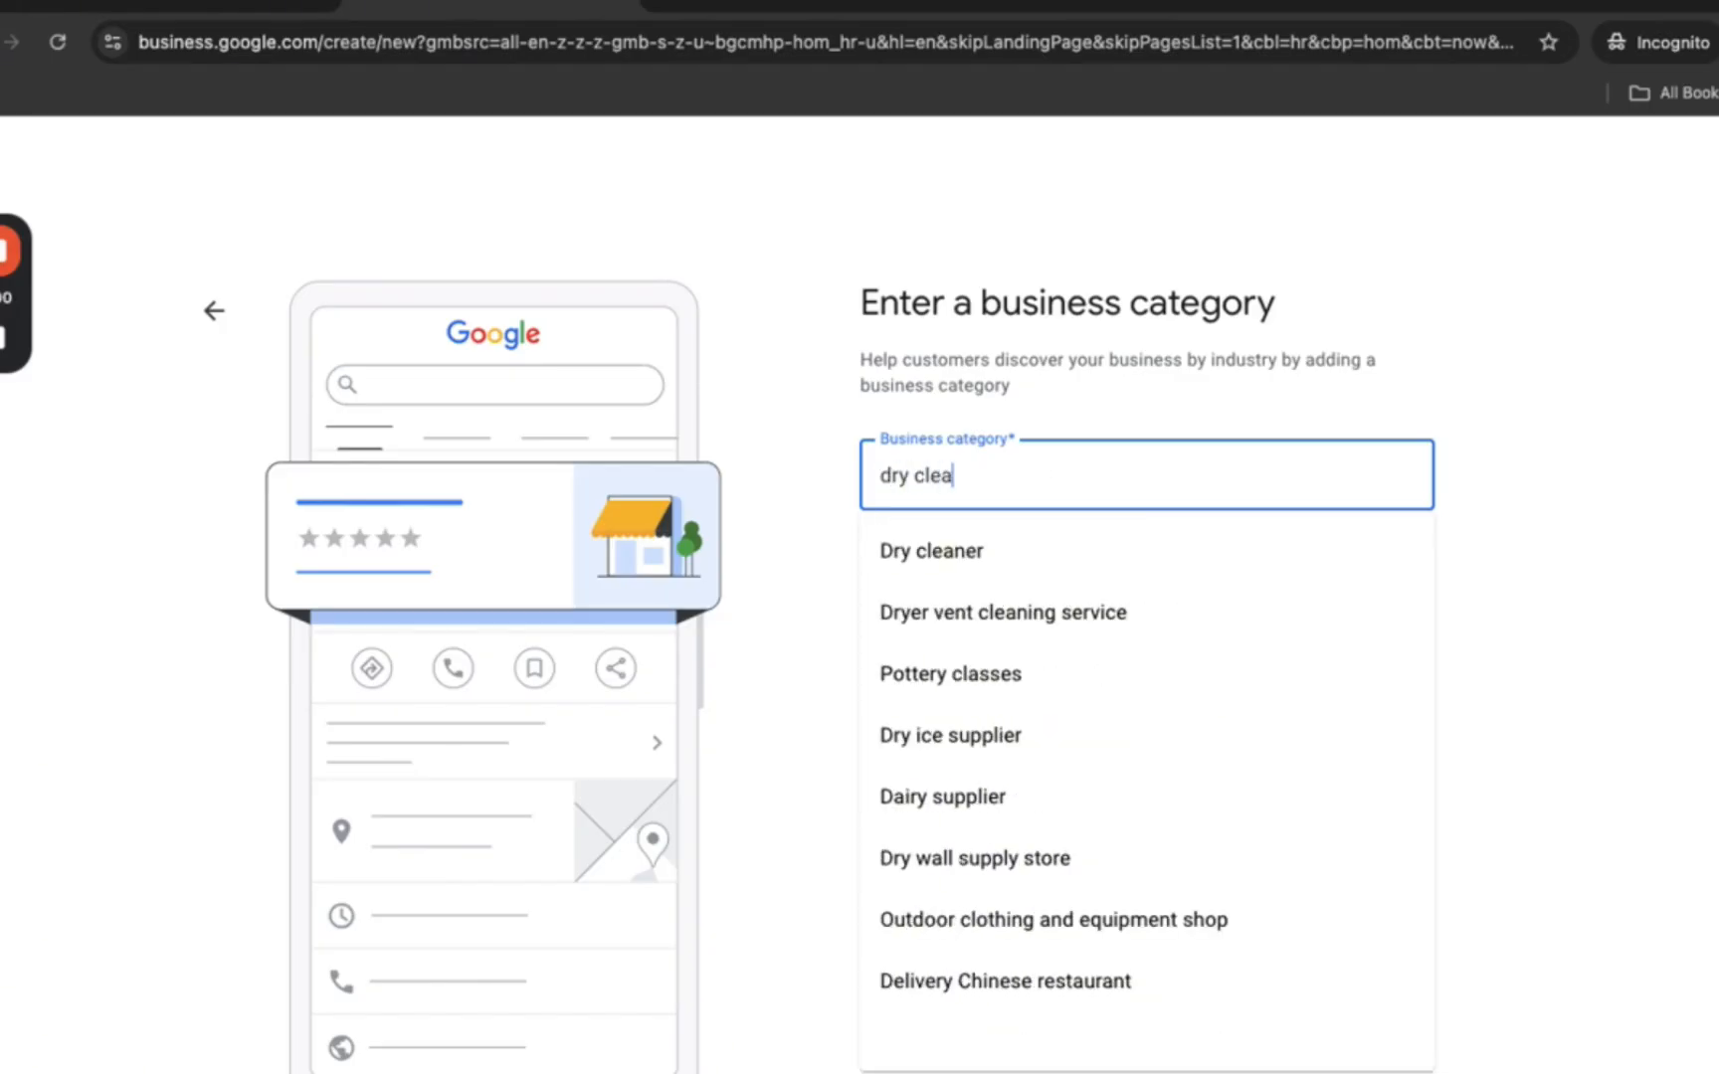
text(n)
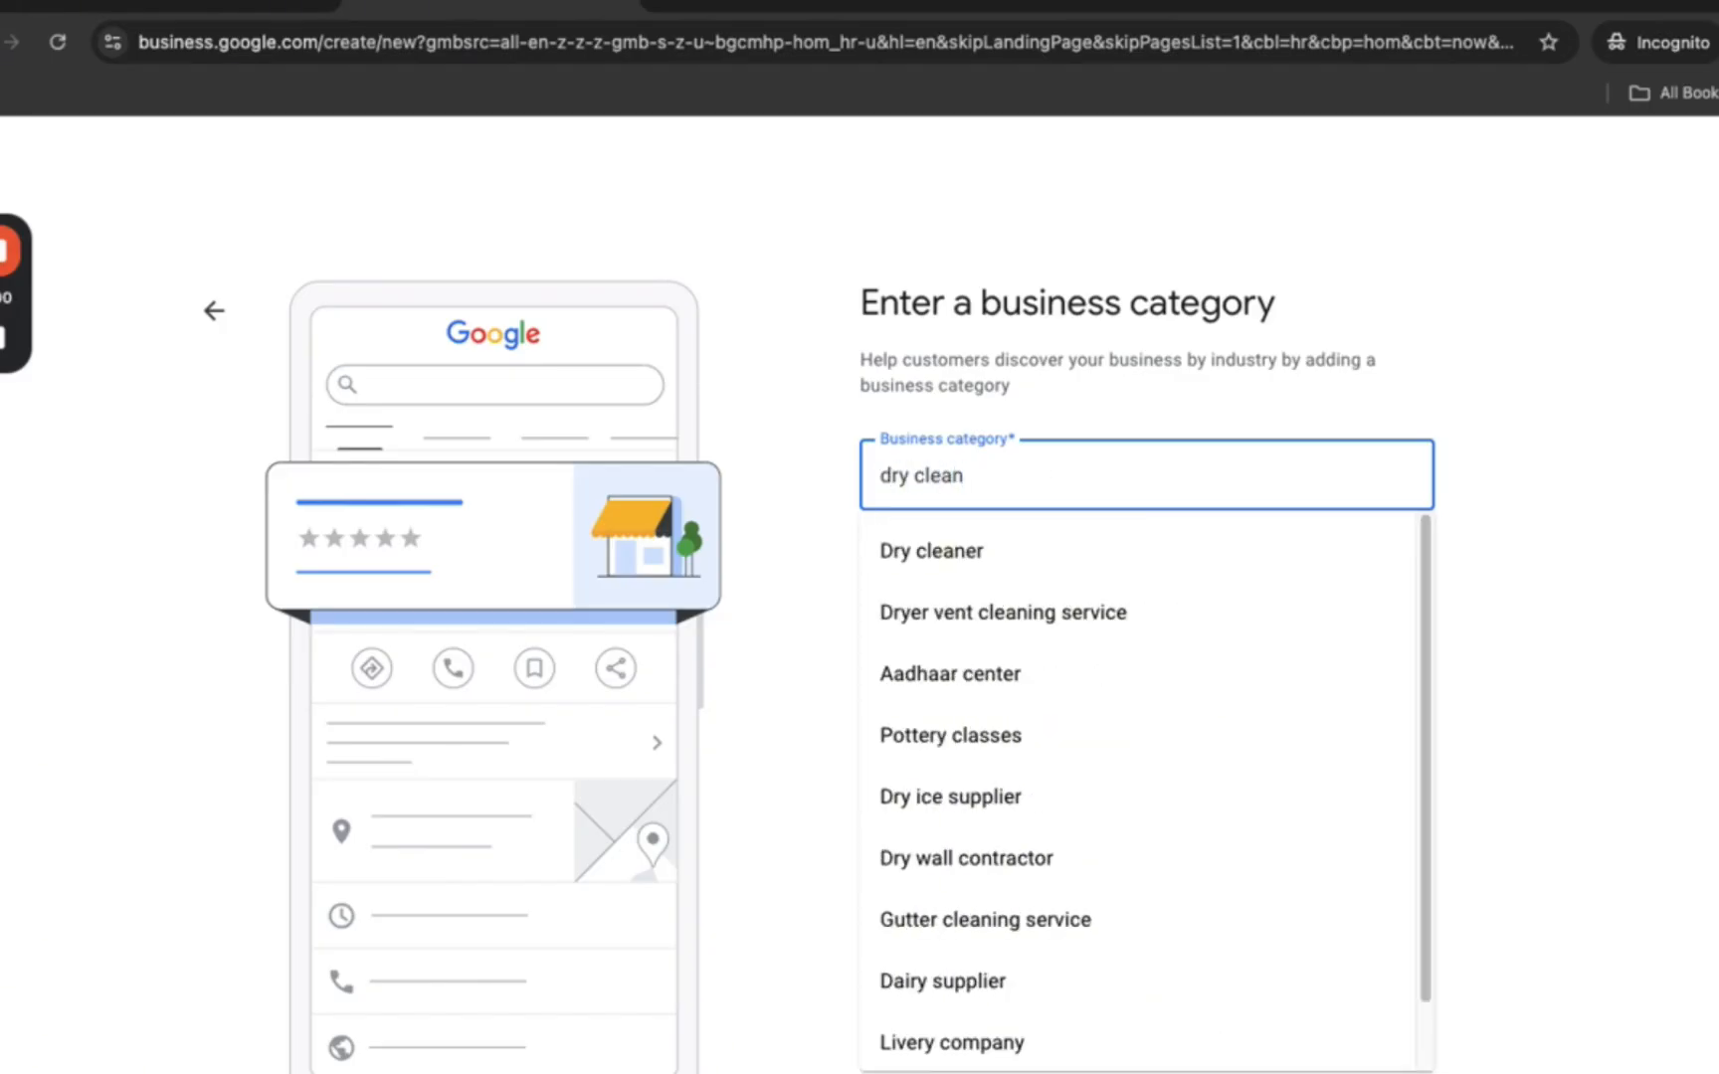
click(1006, 561)
click(936, 602)
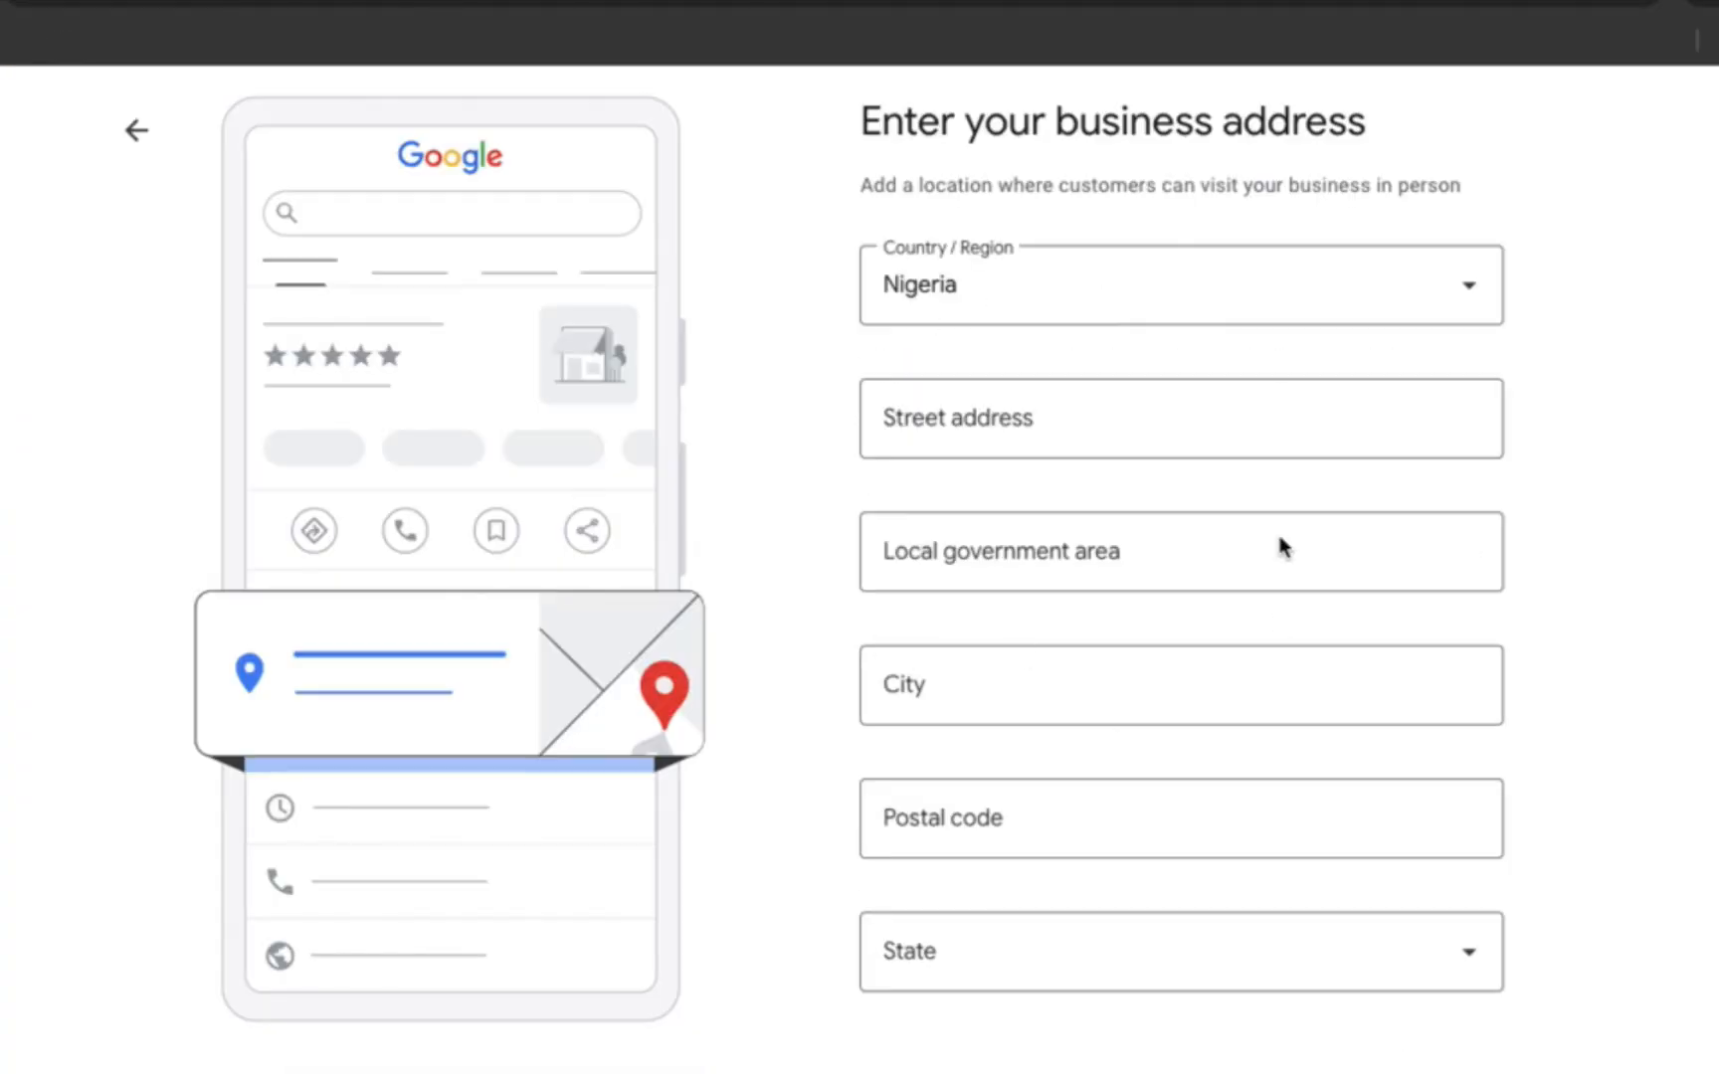
- Keep Nigeria as the country and fill in the street address and local government area
click(1075, 289)
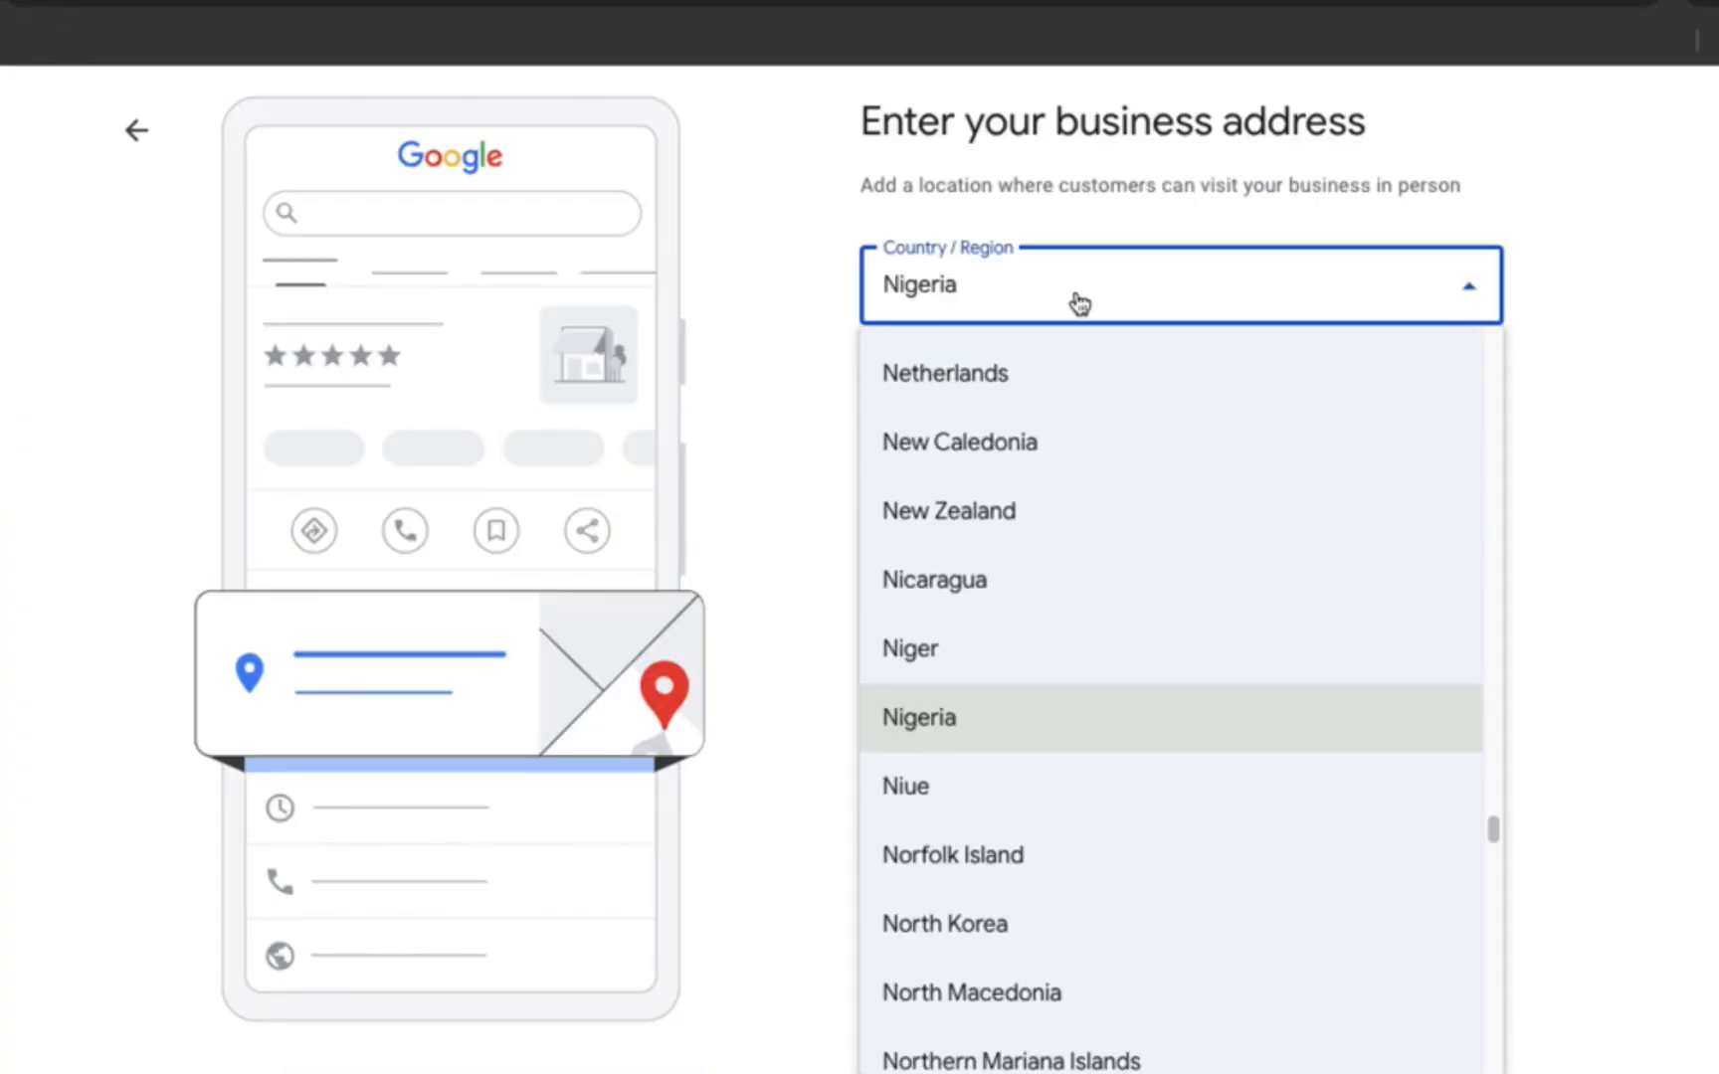
click(970, 720)
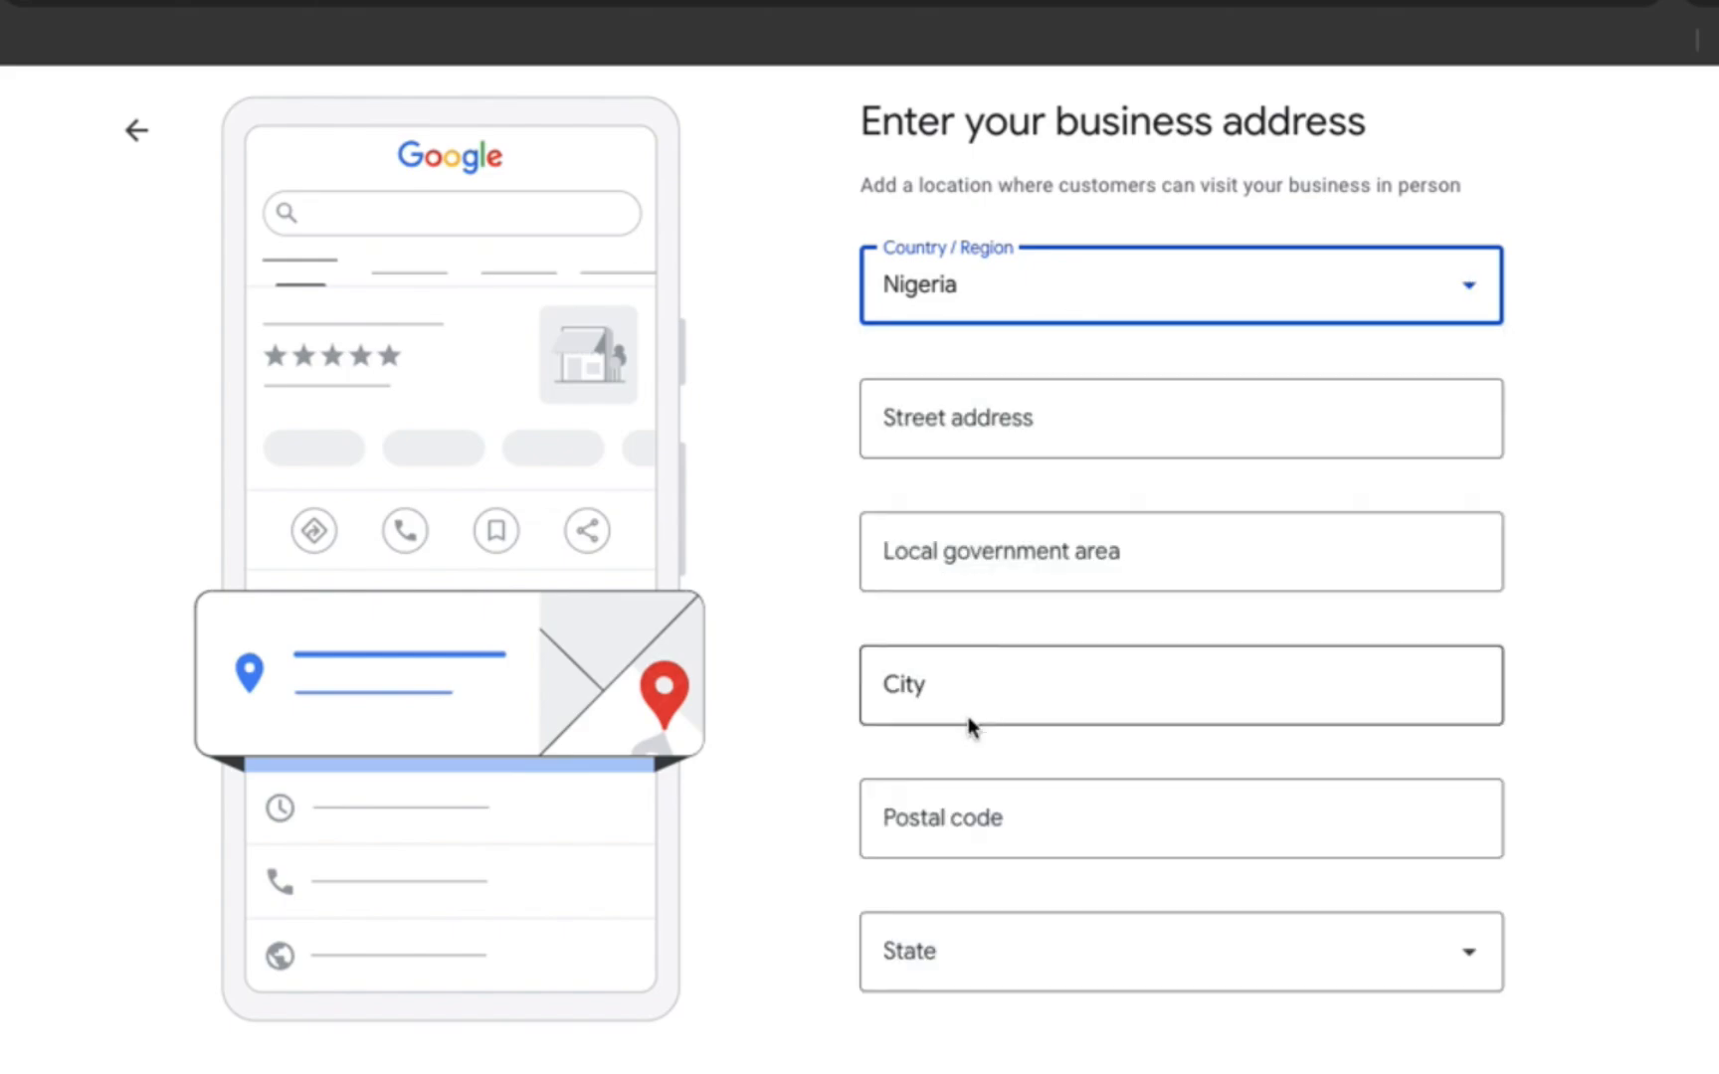
click(945, 422)
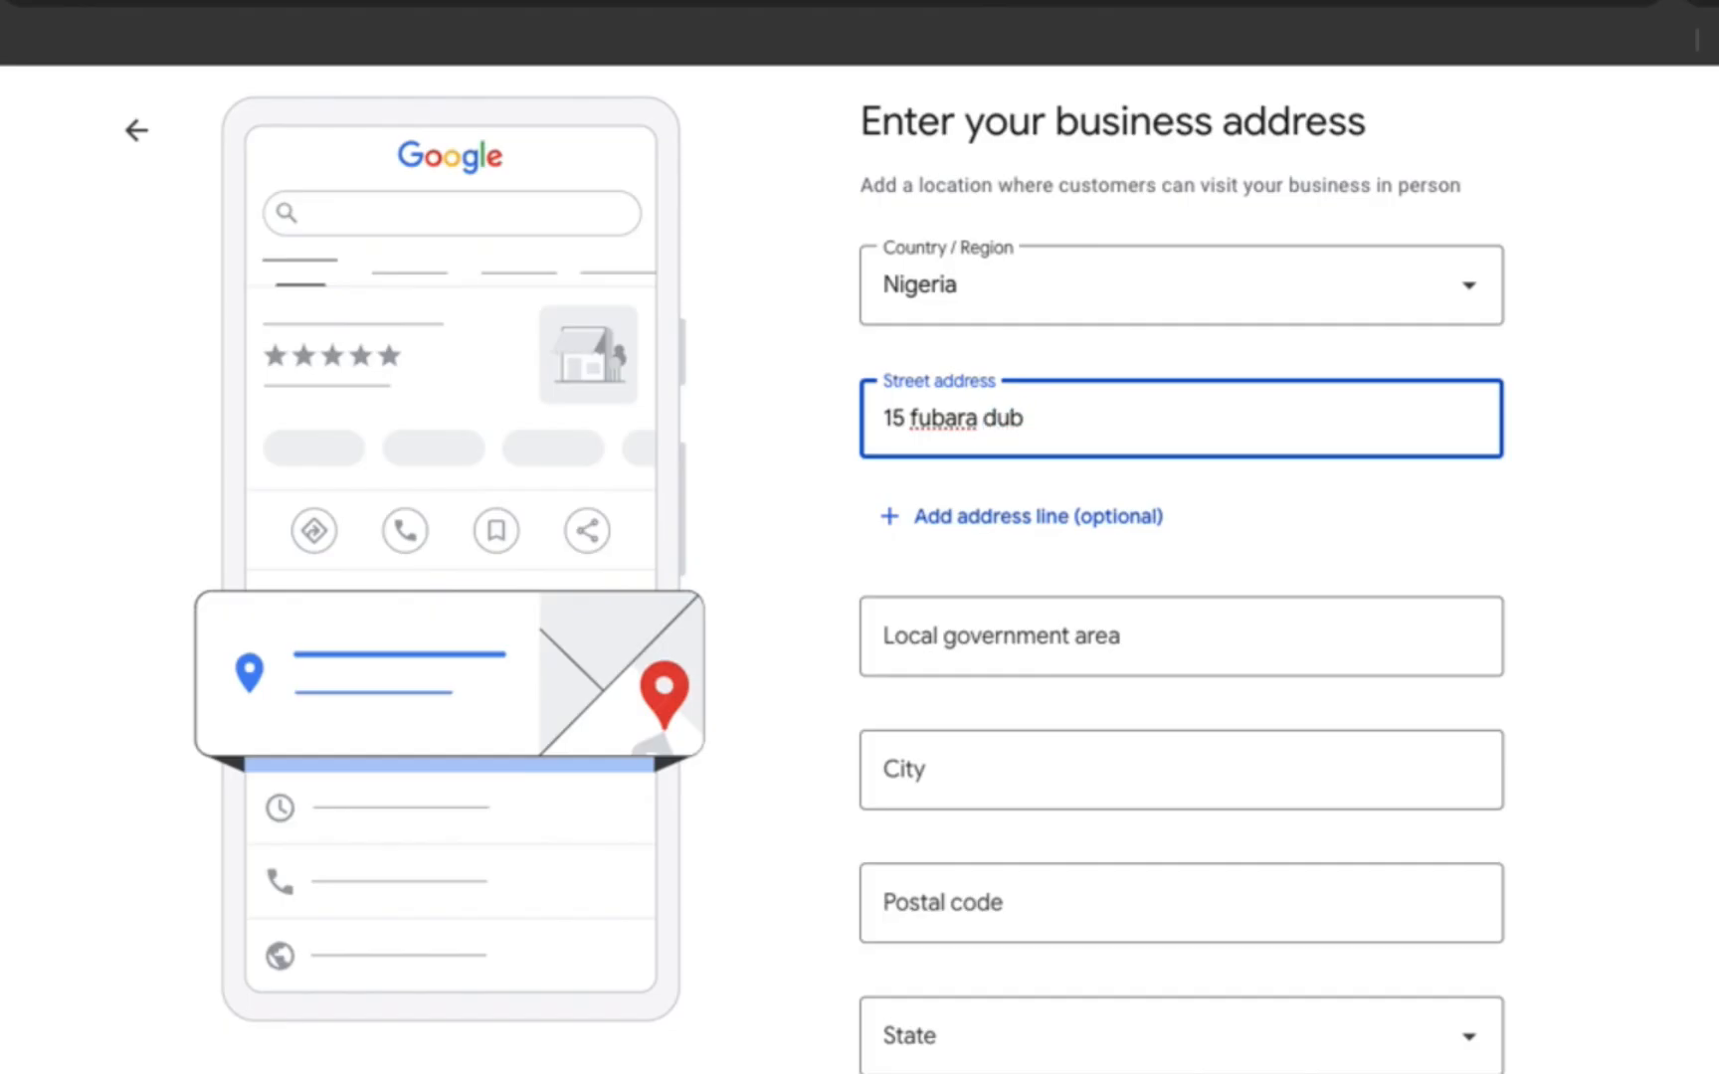
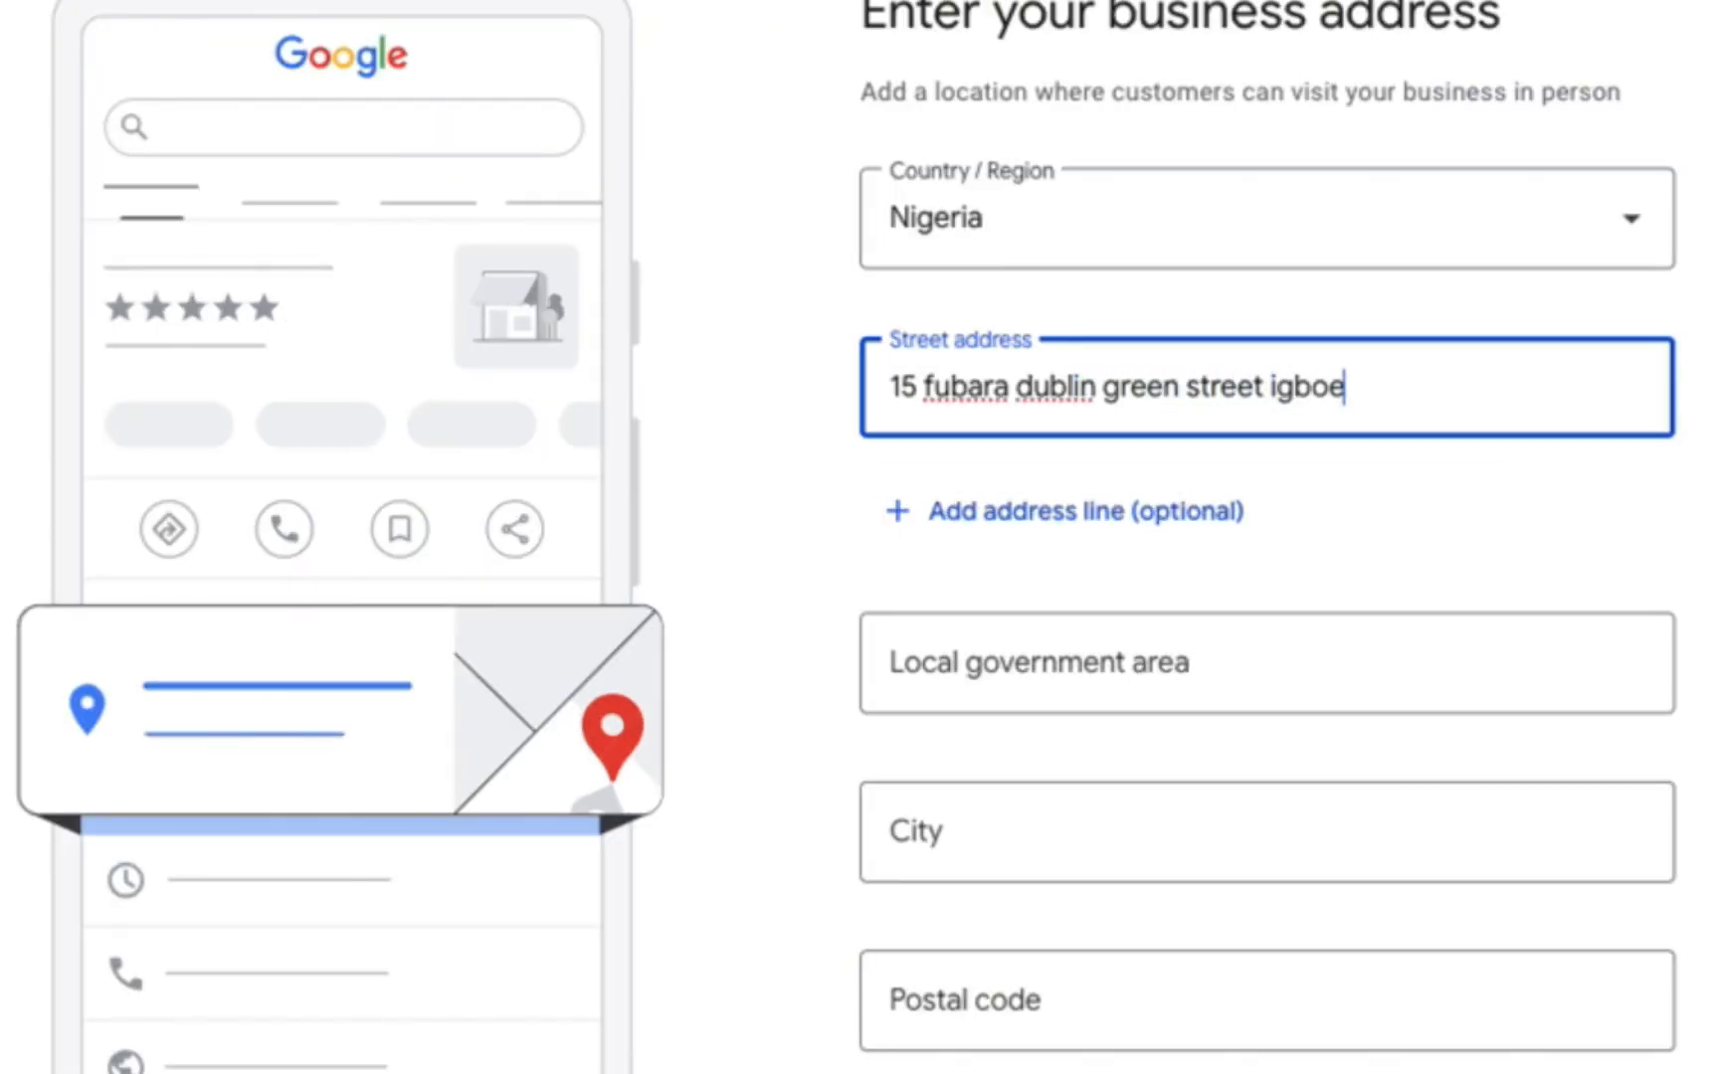
click(990, 660)
text(ibej)
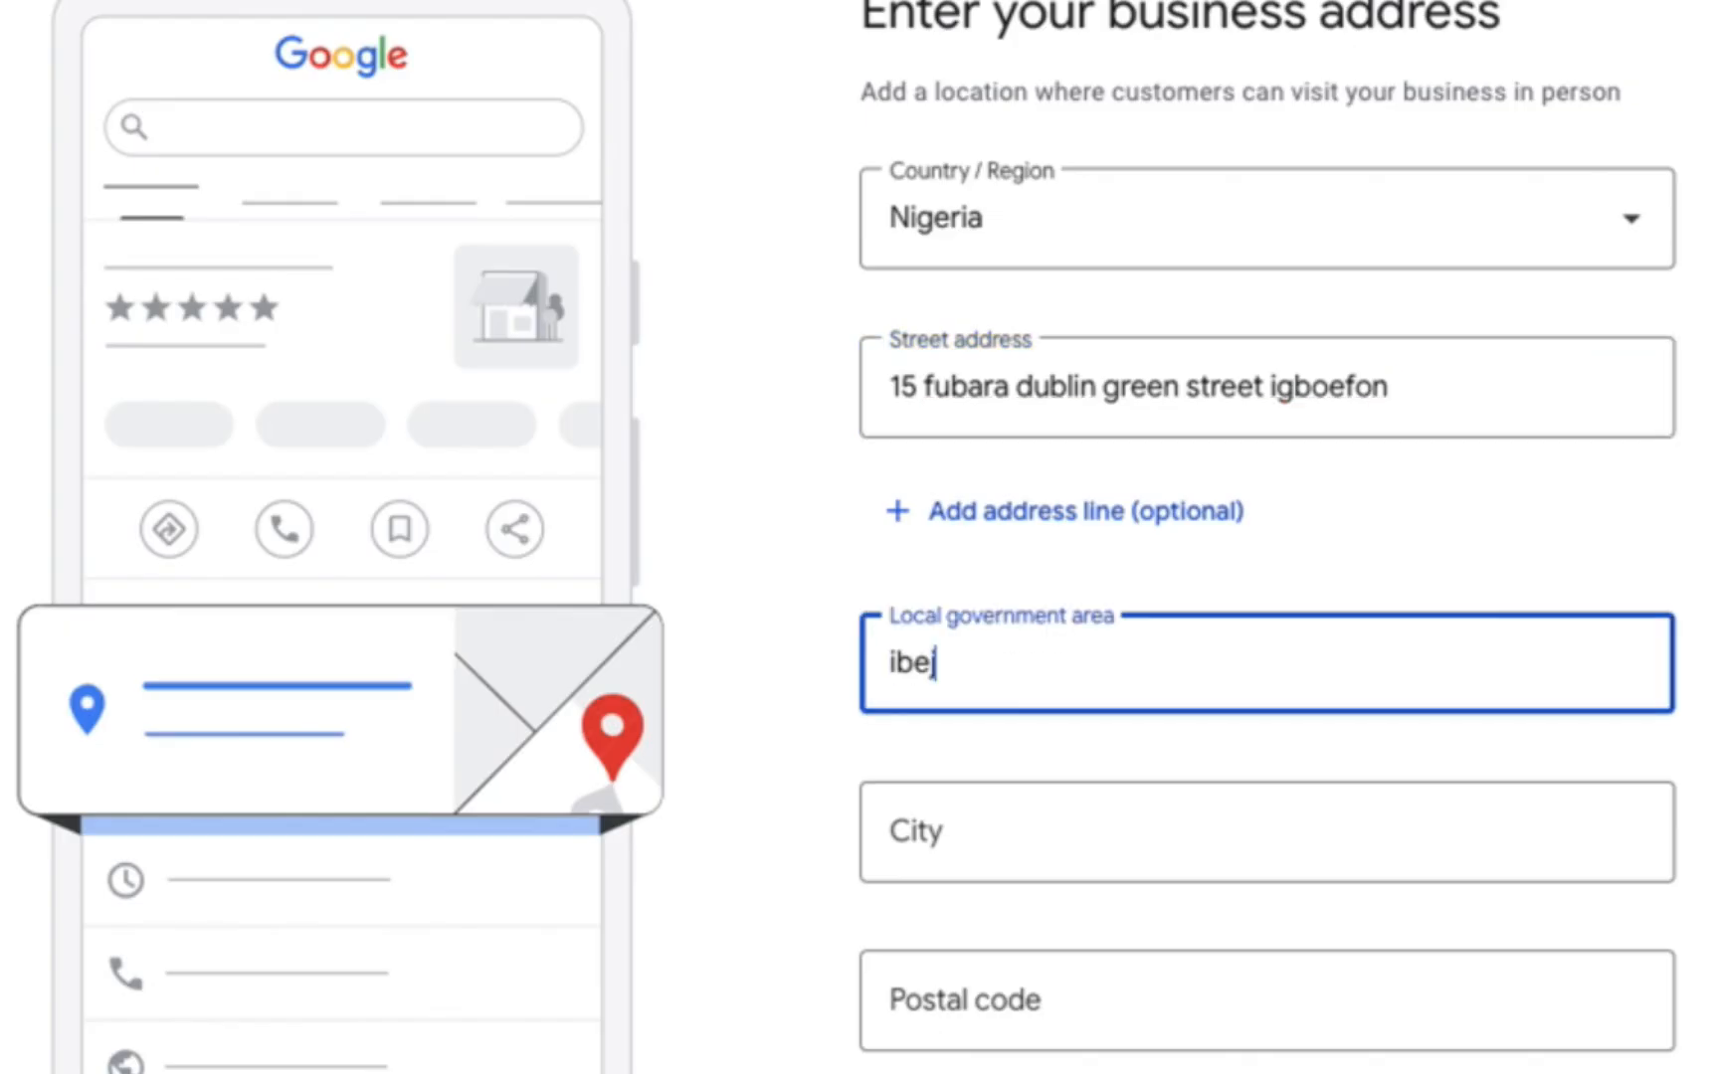
text(u)
- Enter the city and postal code, trim the extra city word, and choose Lagos as state
scroll(1244, 594, down, 2)
click(998, 654)
text(la)
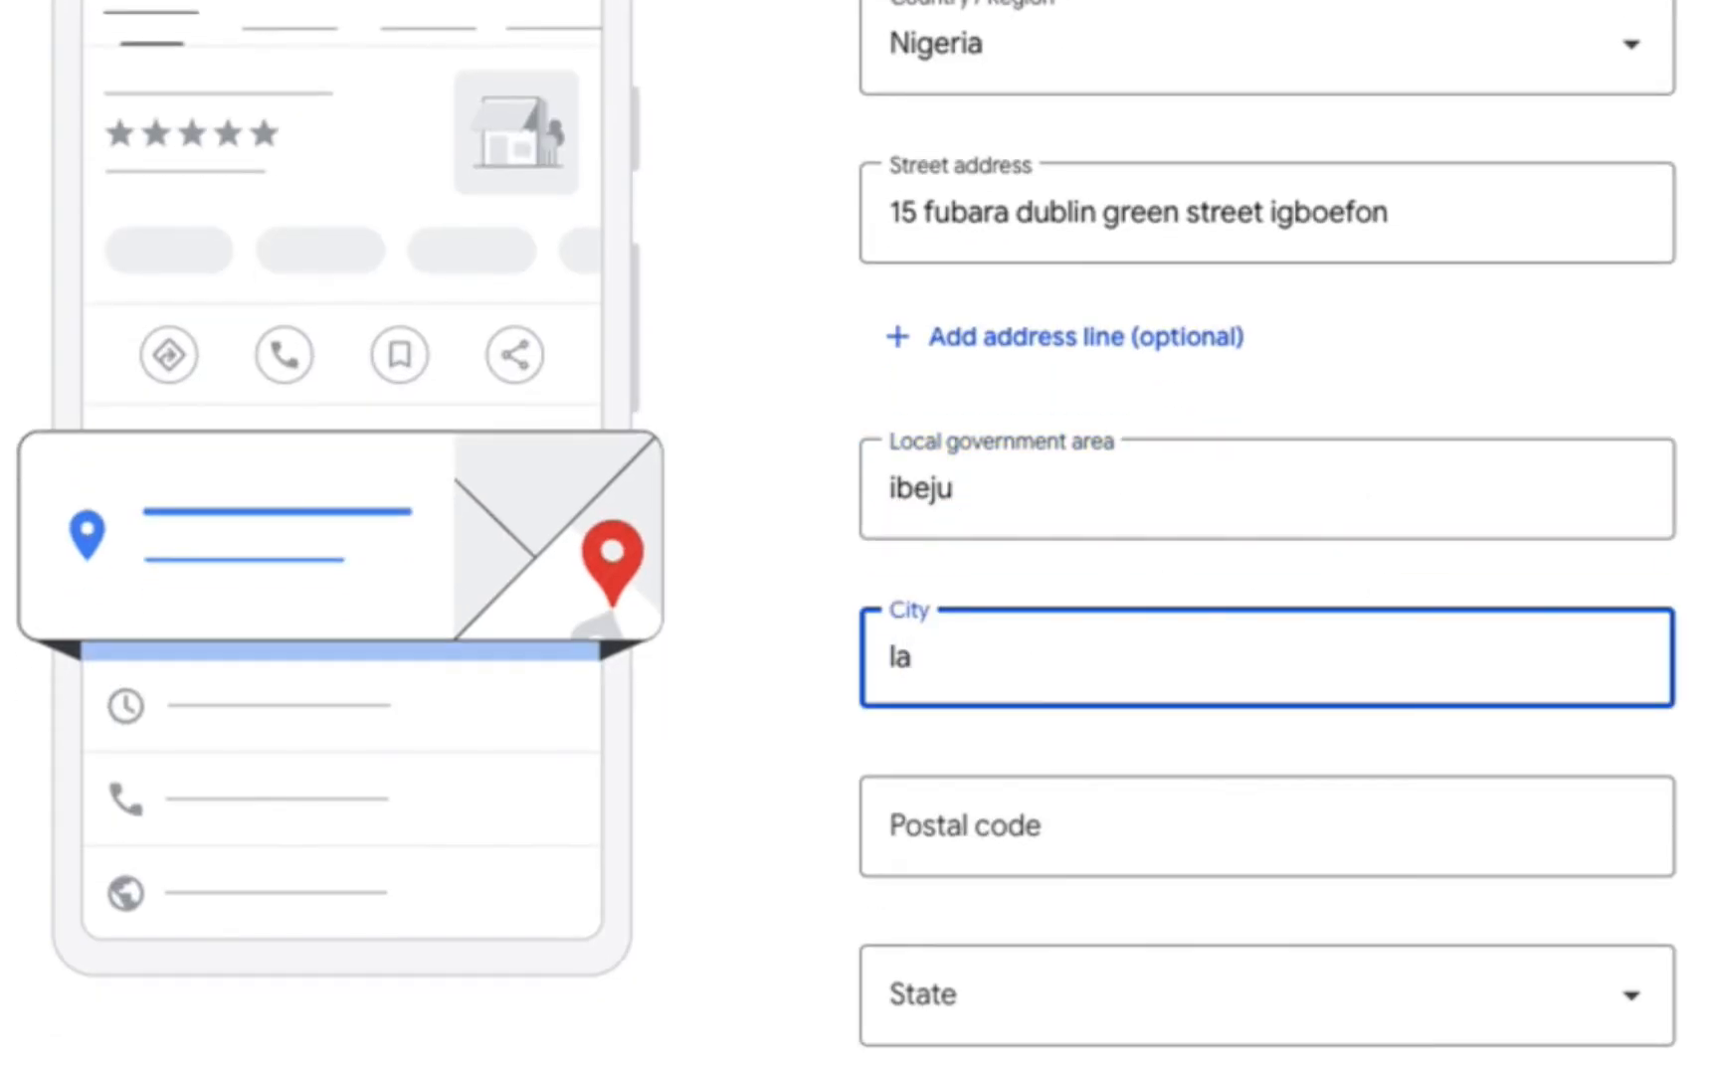
text(lekki lagos)
click(1048, 830)
text(105102)
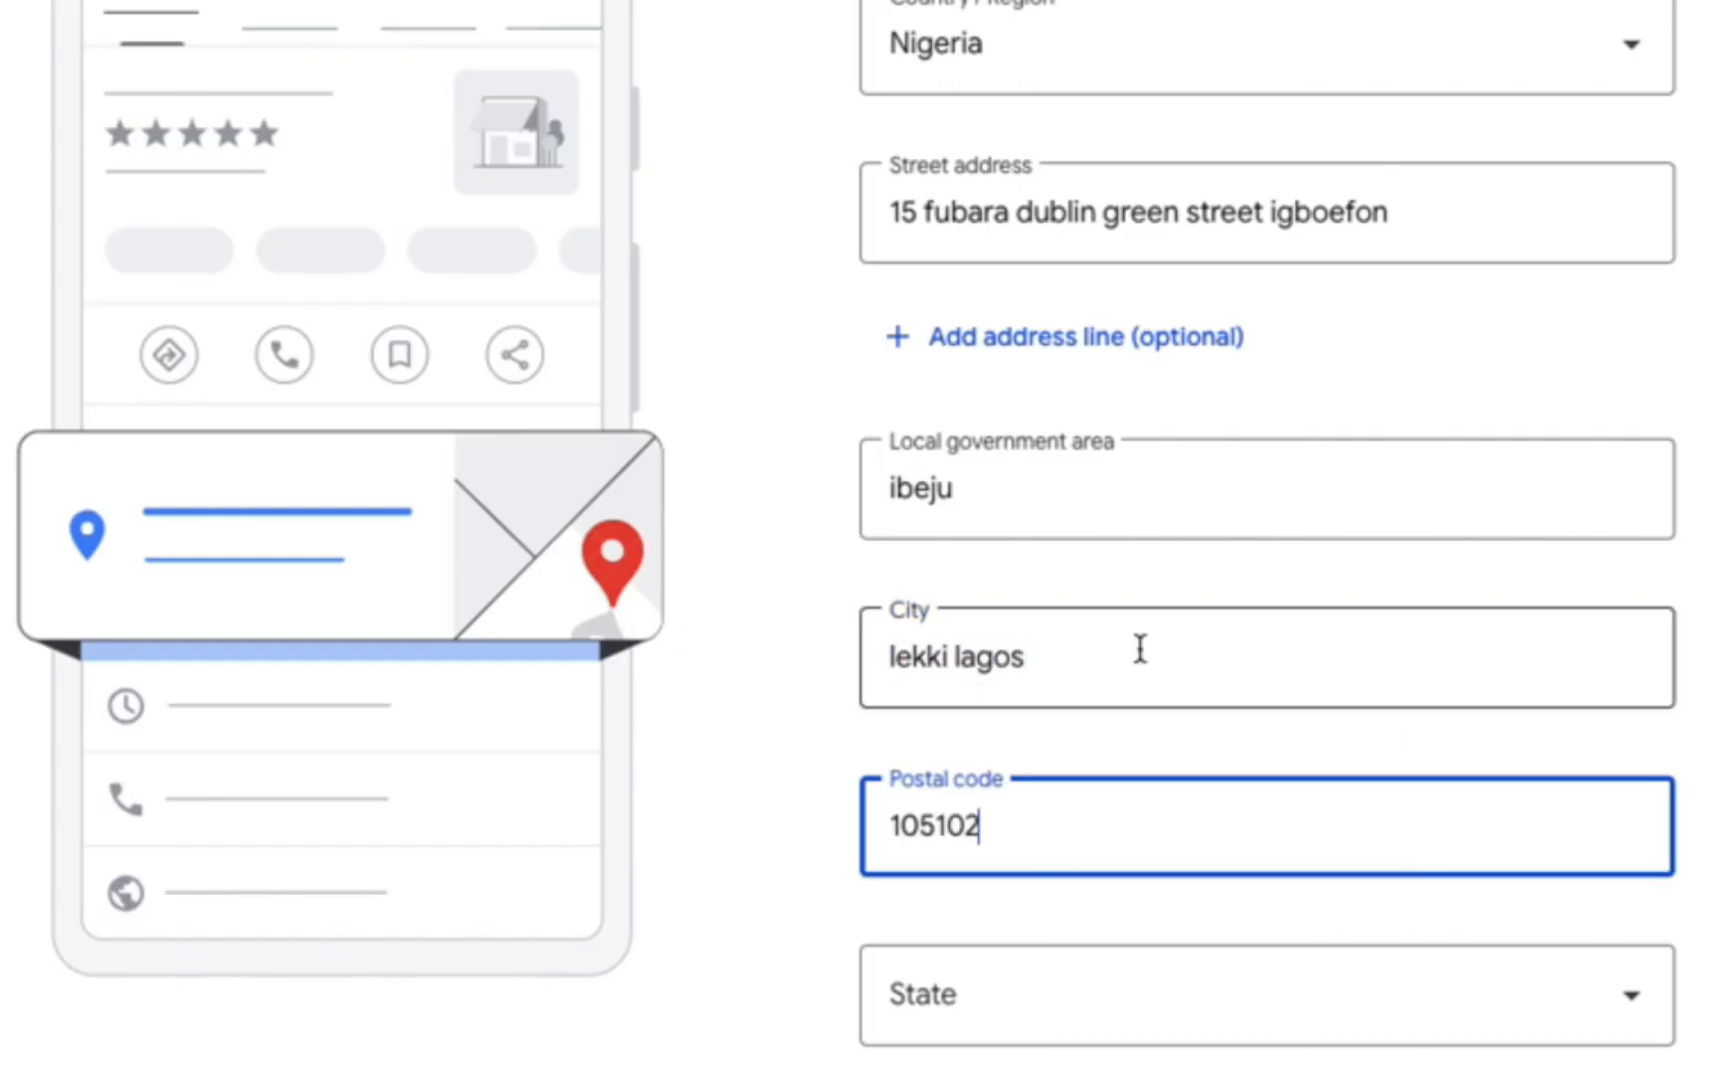
double_click(1005, 656)
key(BackSpace)
click(1005, 814)
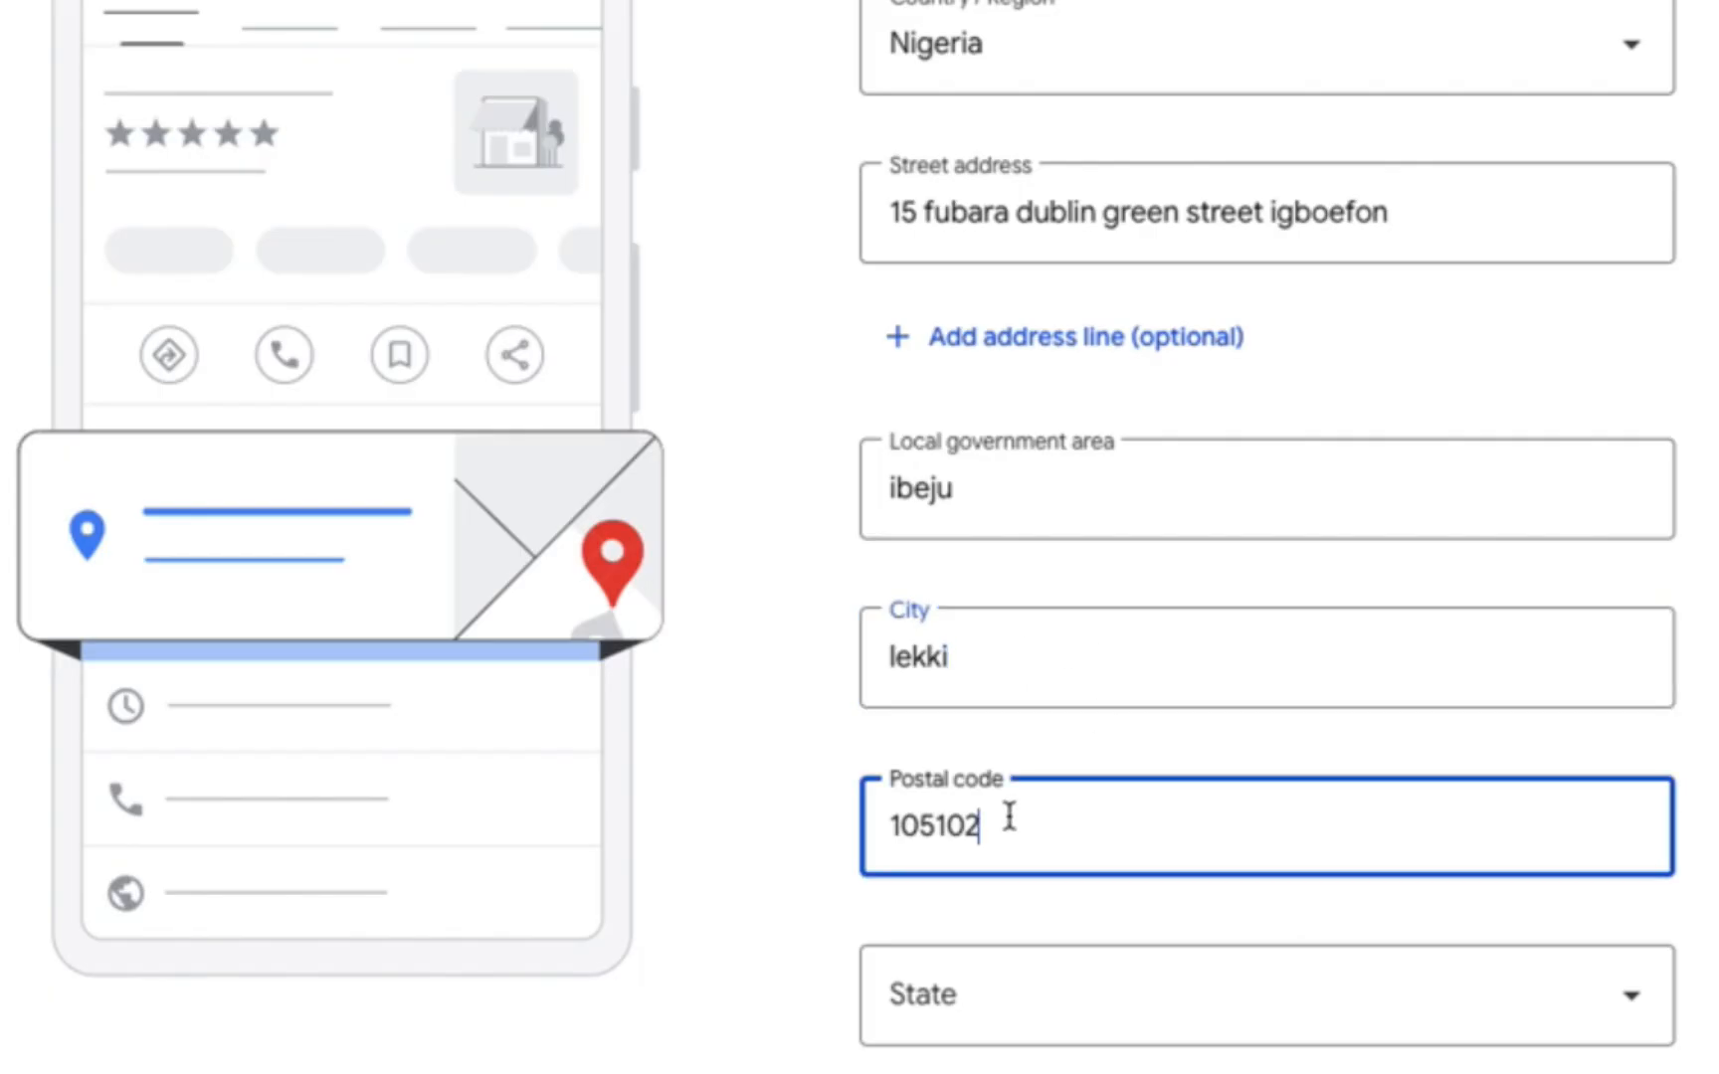
click(965, 1003)
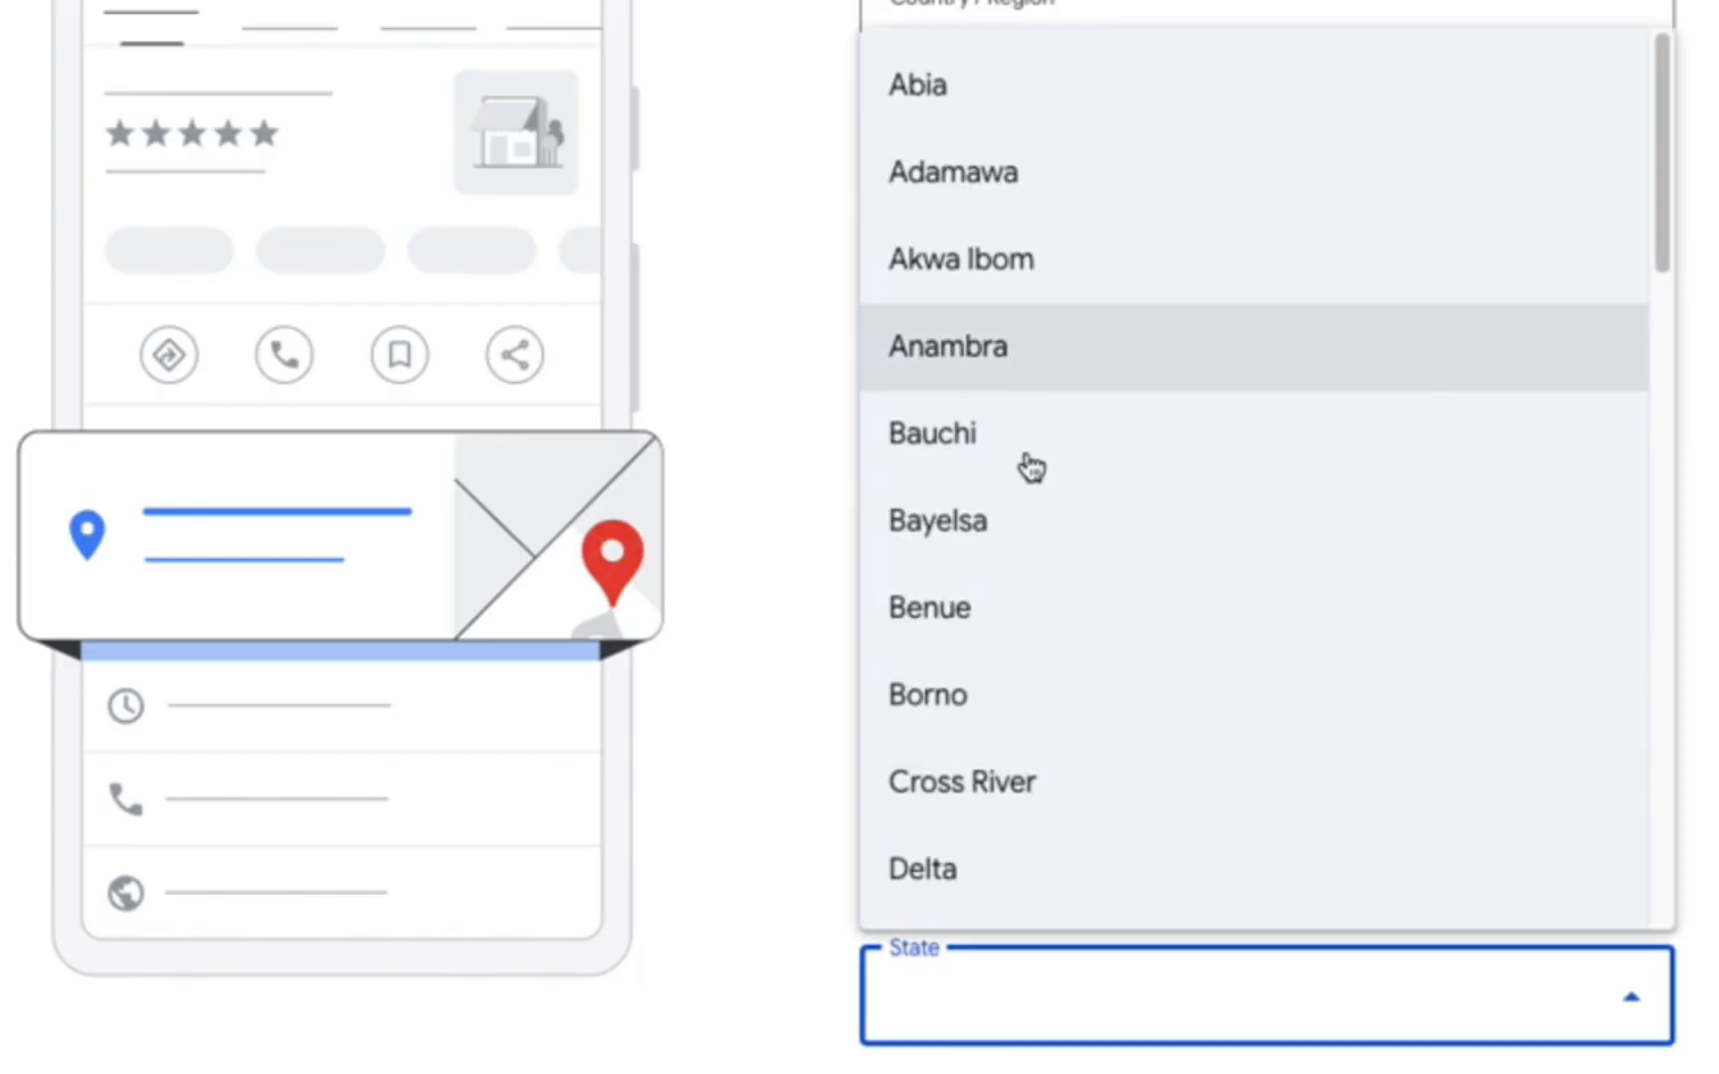
scroll(1032, 537, down, 8)
click(1030, 484)
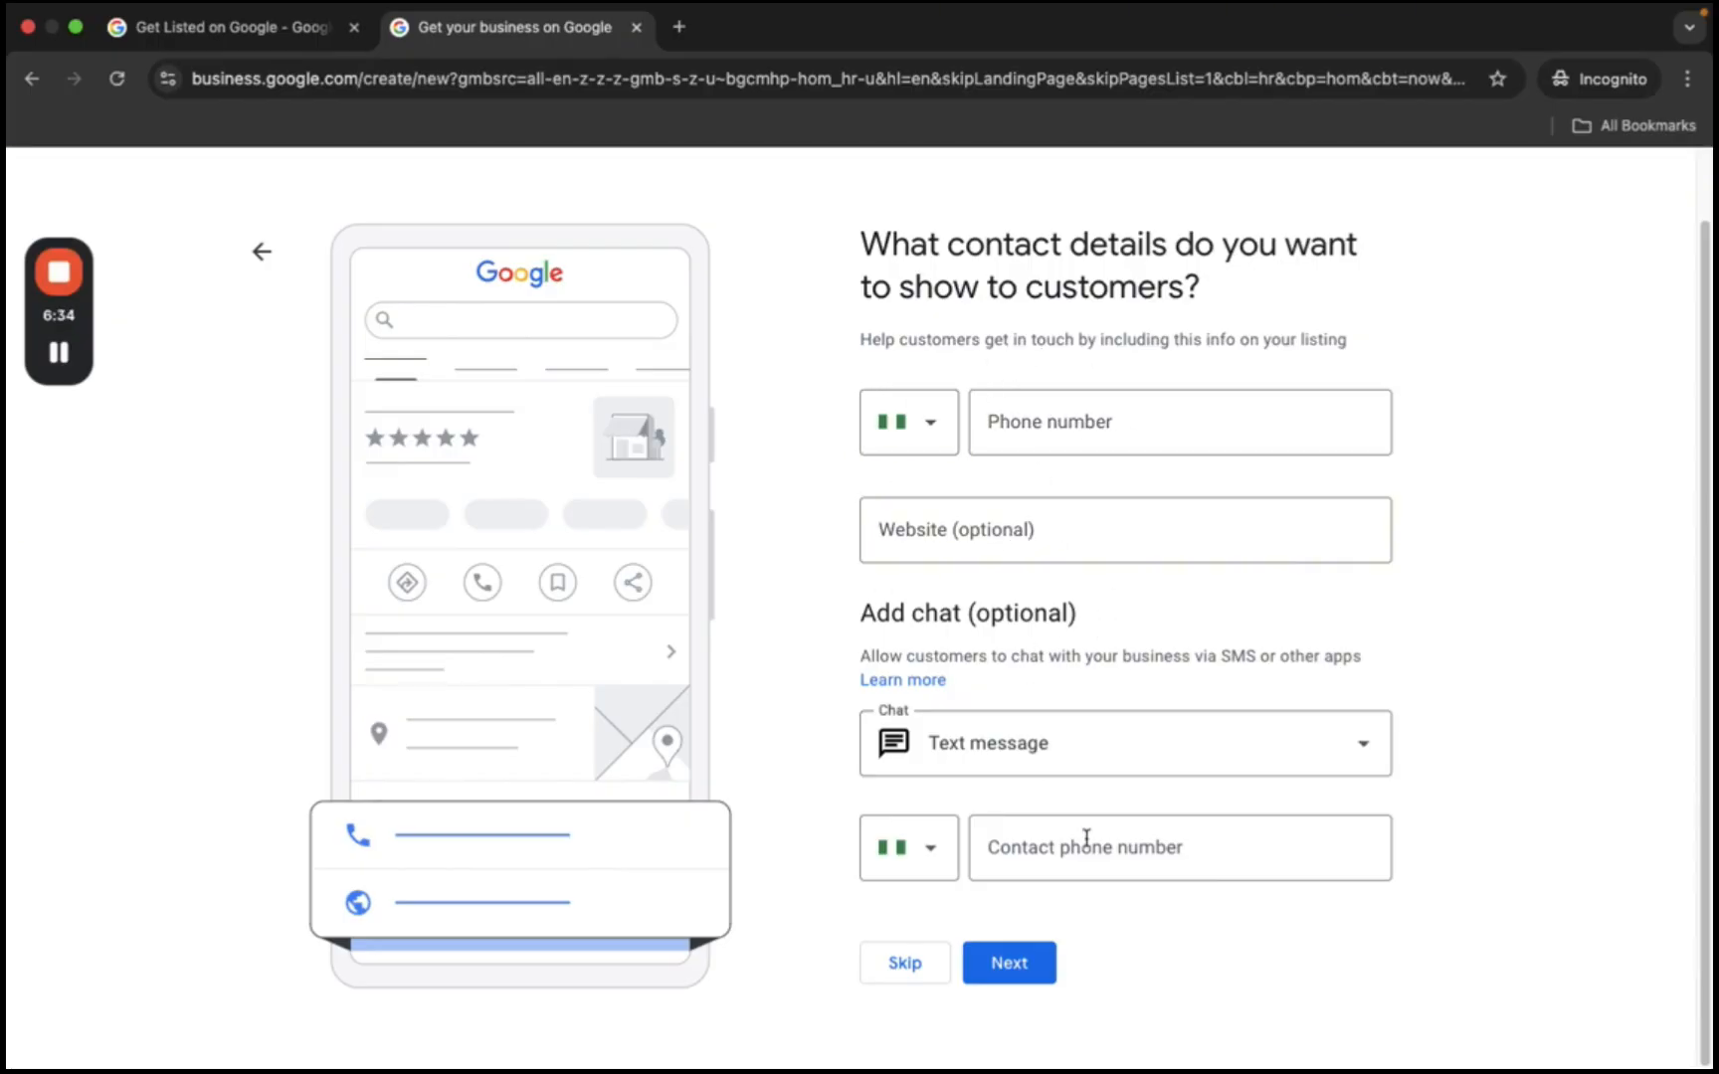
- Skip contact details, opt in to news tips and survey invitations, and accept the terms
click(905, 962)
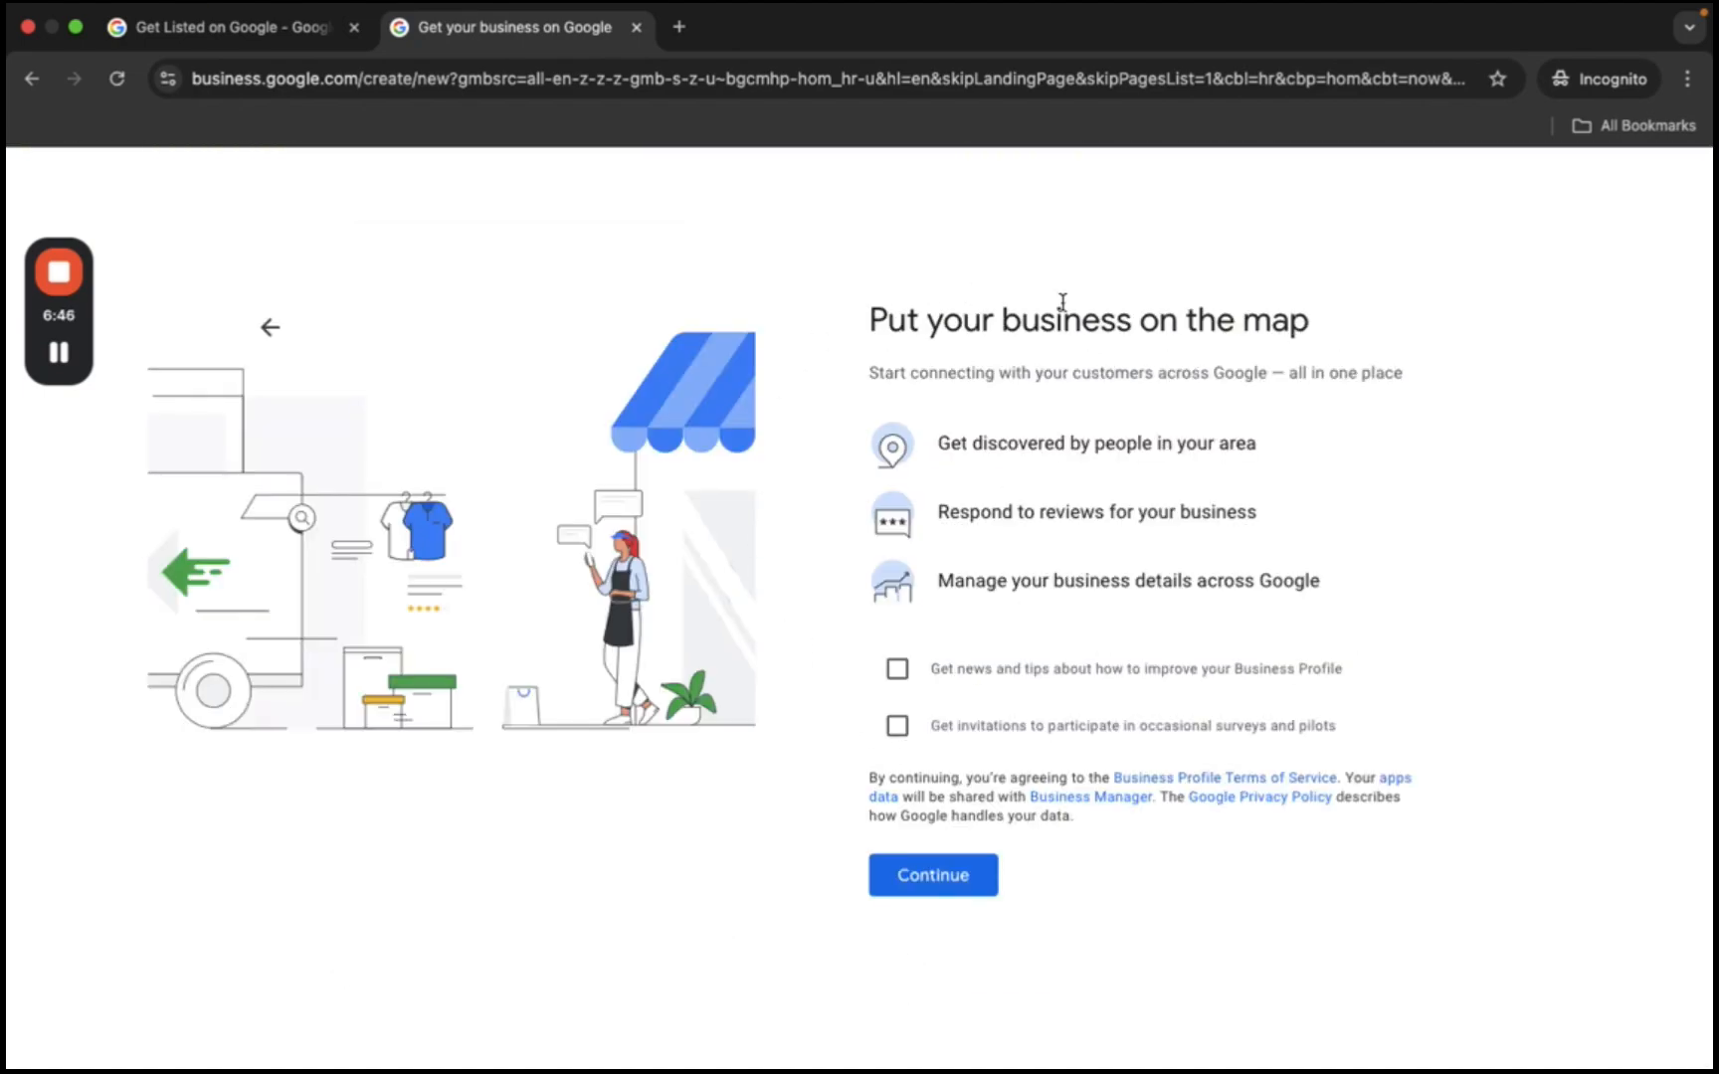
click(897, 668)
click(897, 725)
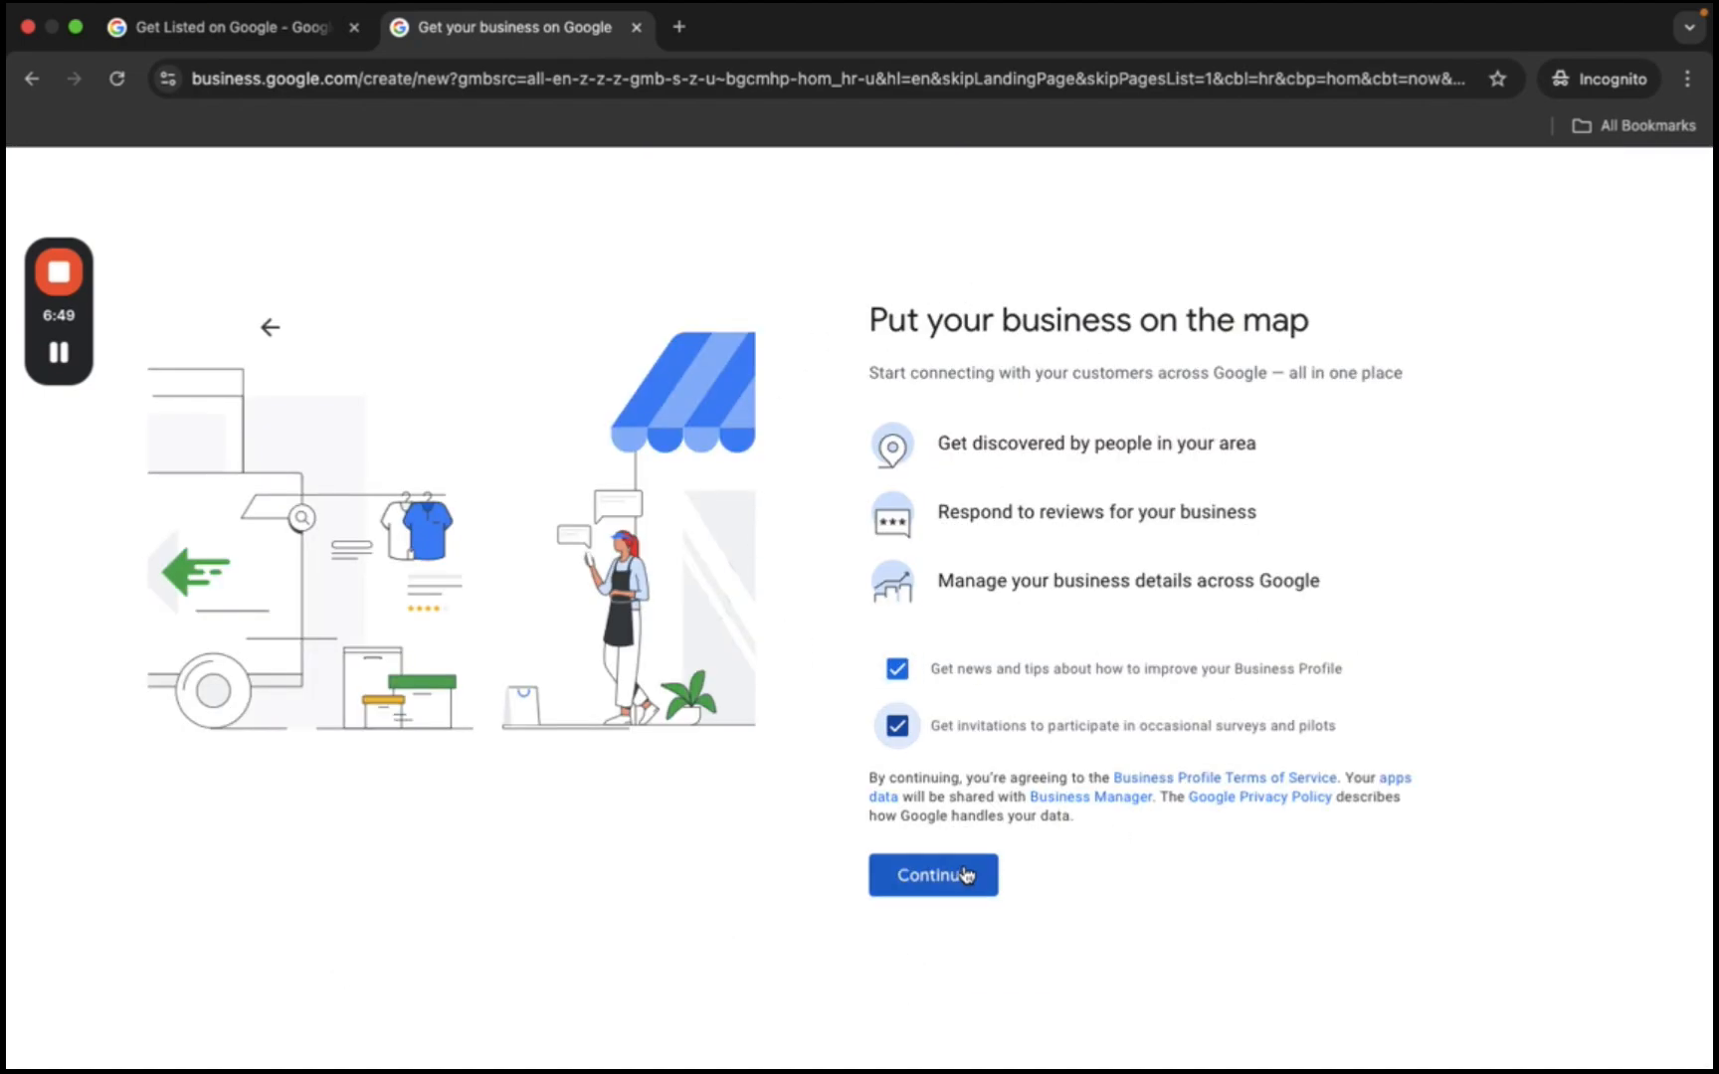
click(963, 875)
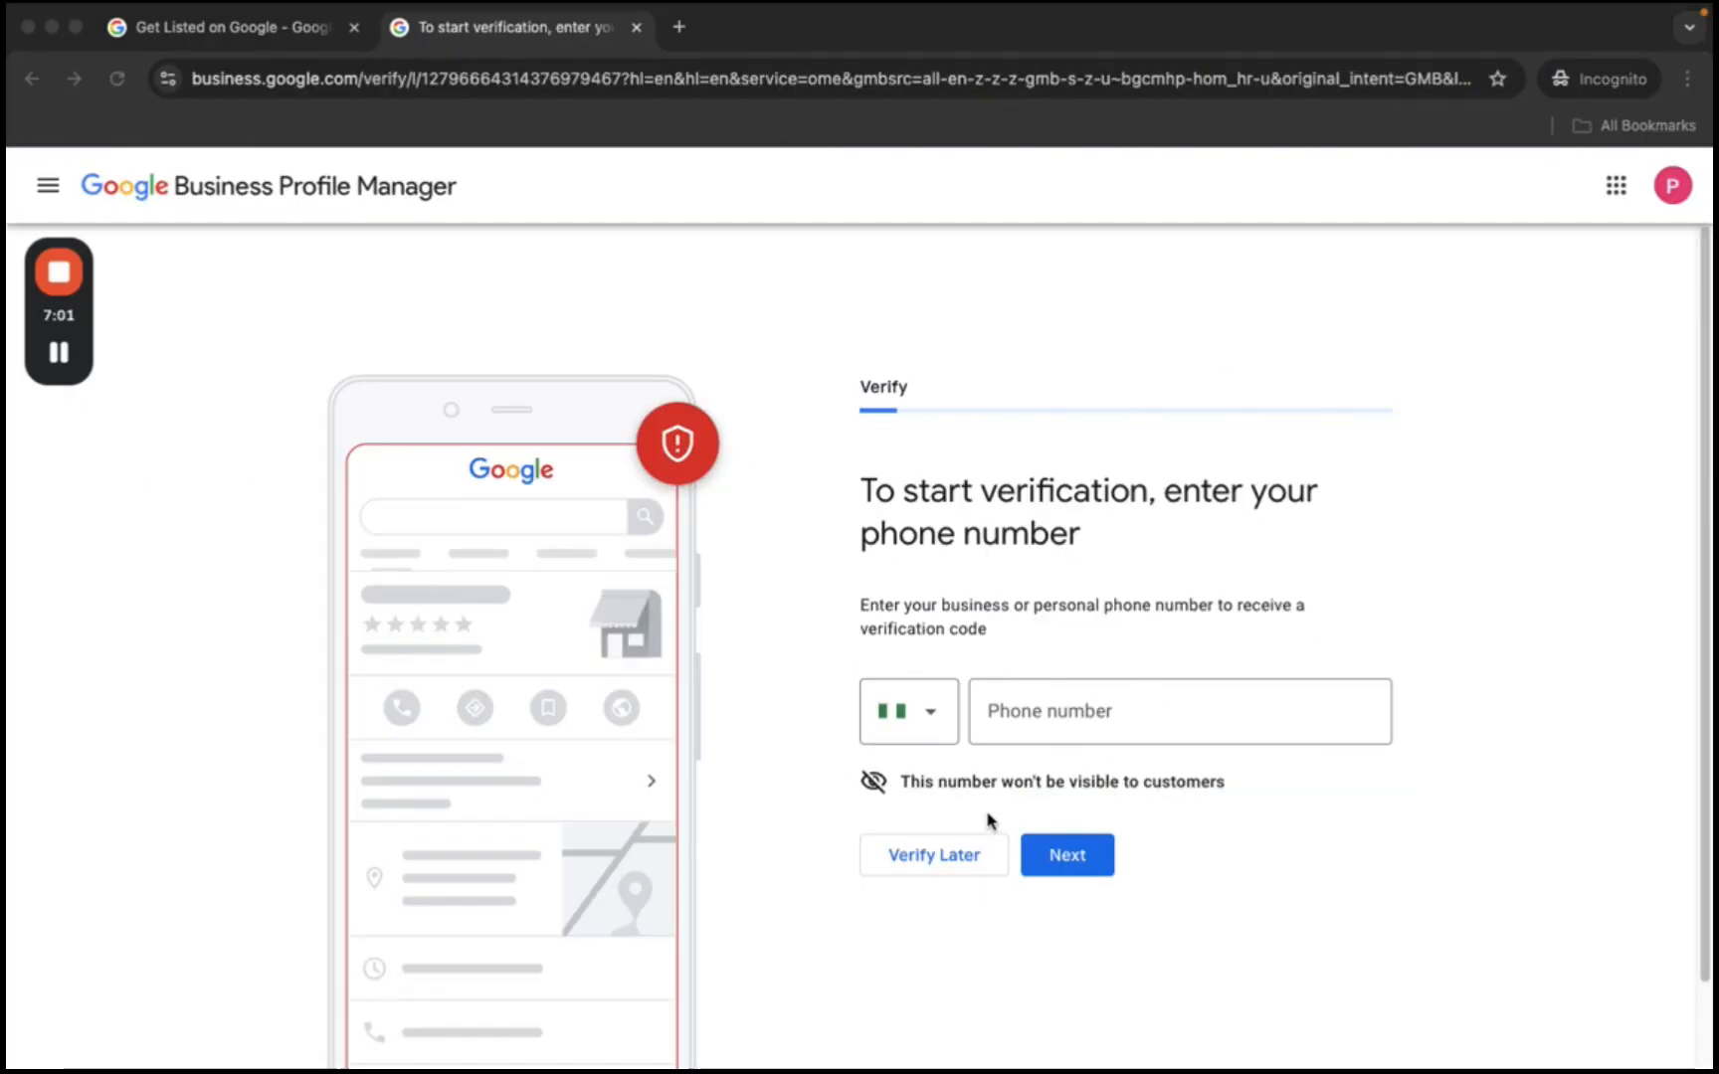
click(933, 860)
- Postpone phone verification and add Clothes pressing and Delivery as services
click(933, 860)
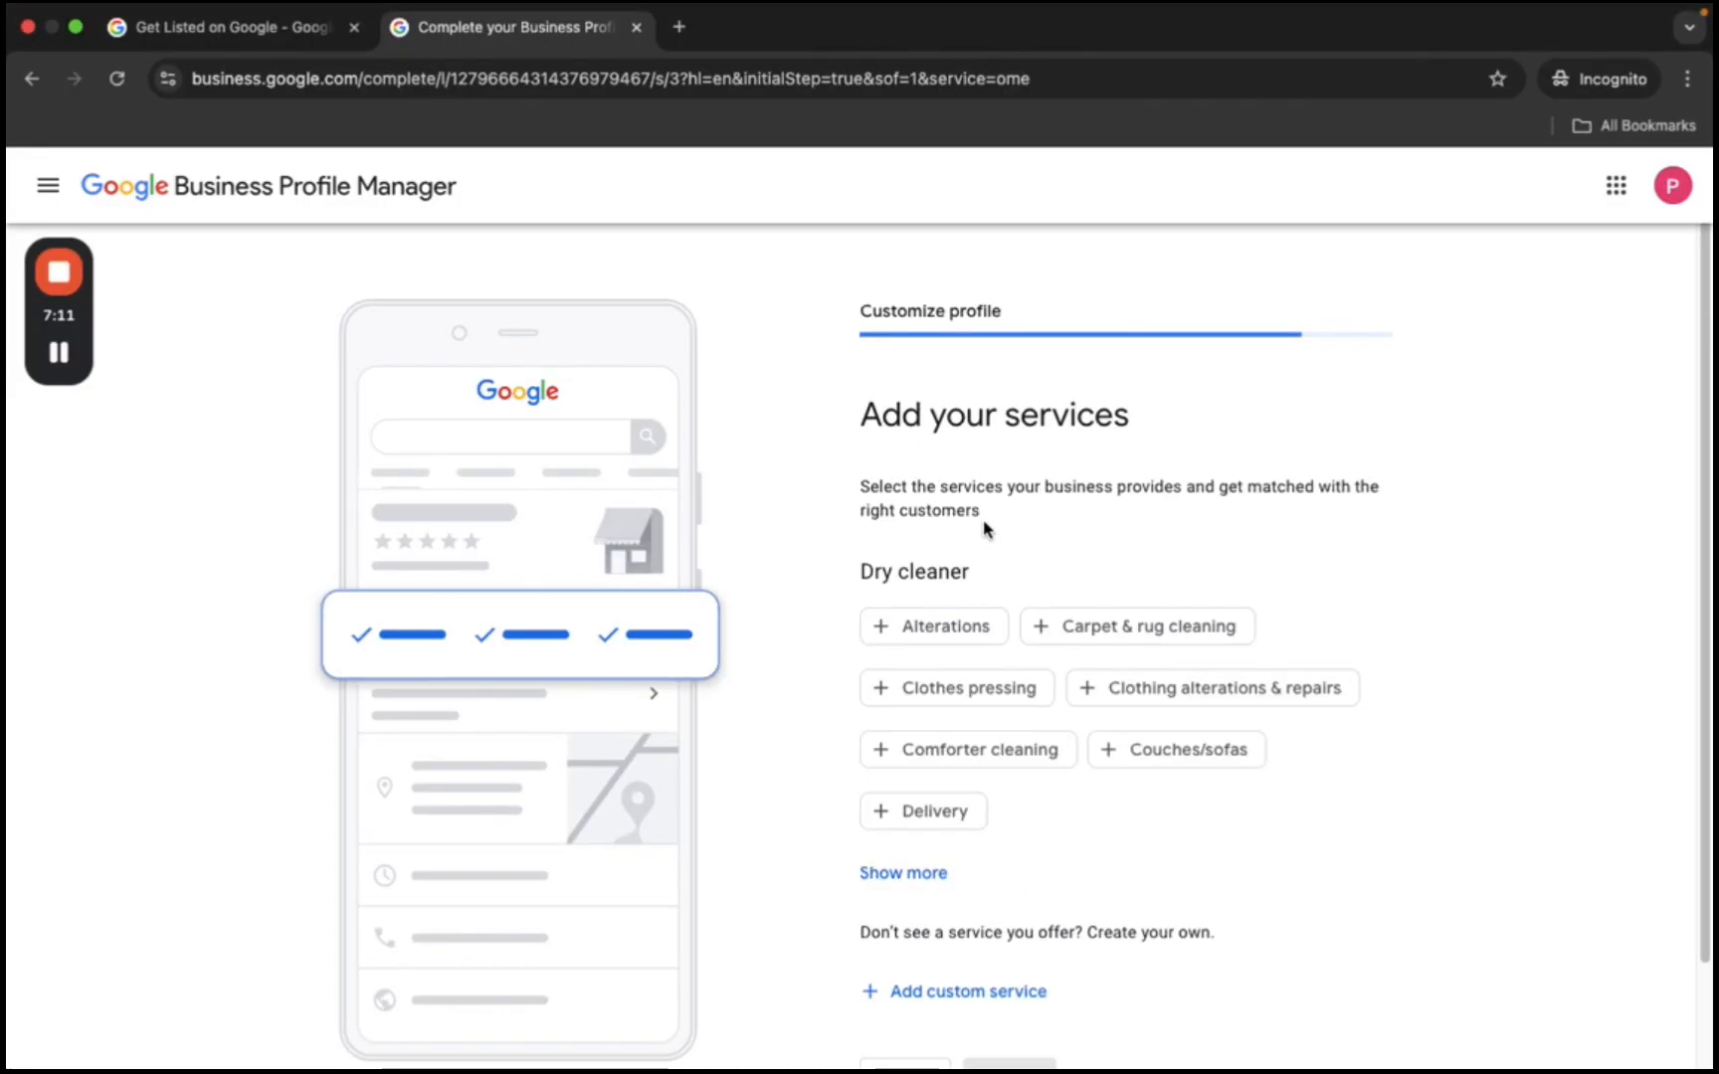
scroll(1025, 533, down, 2)
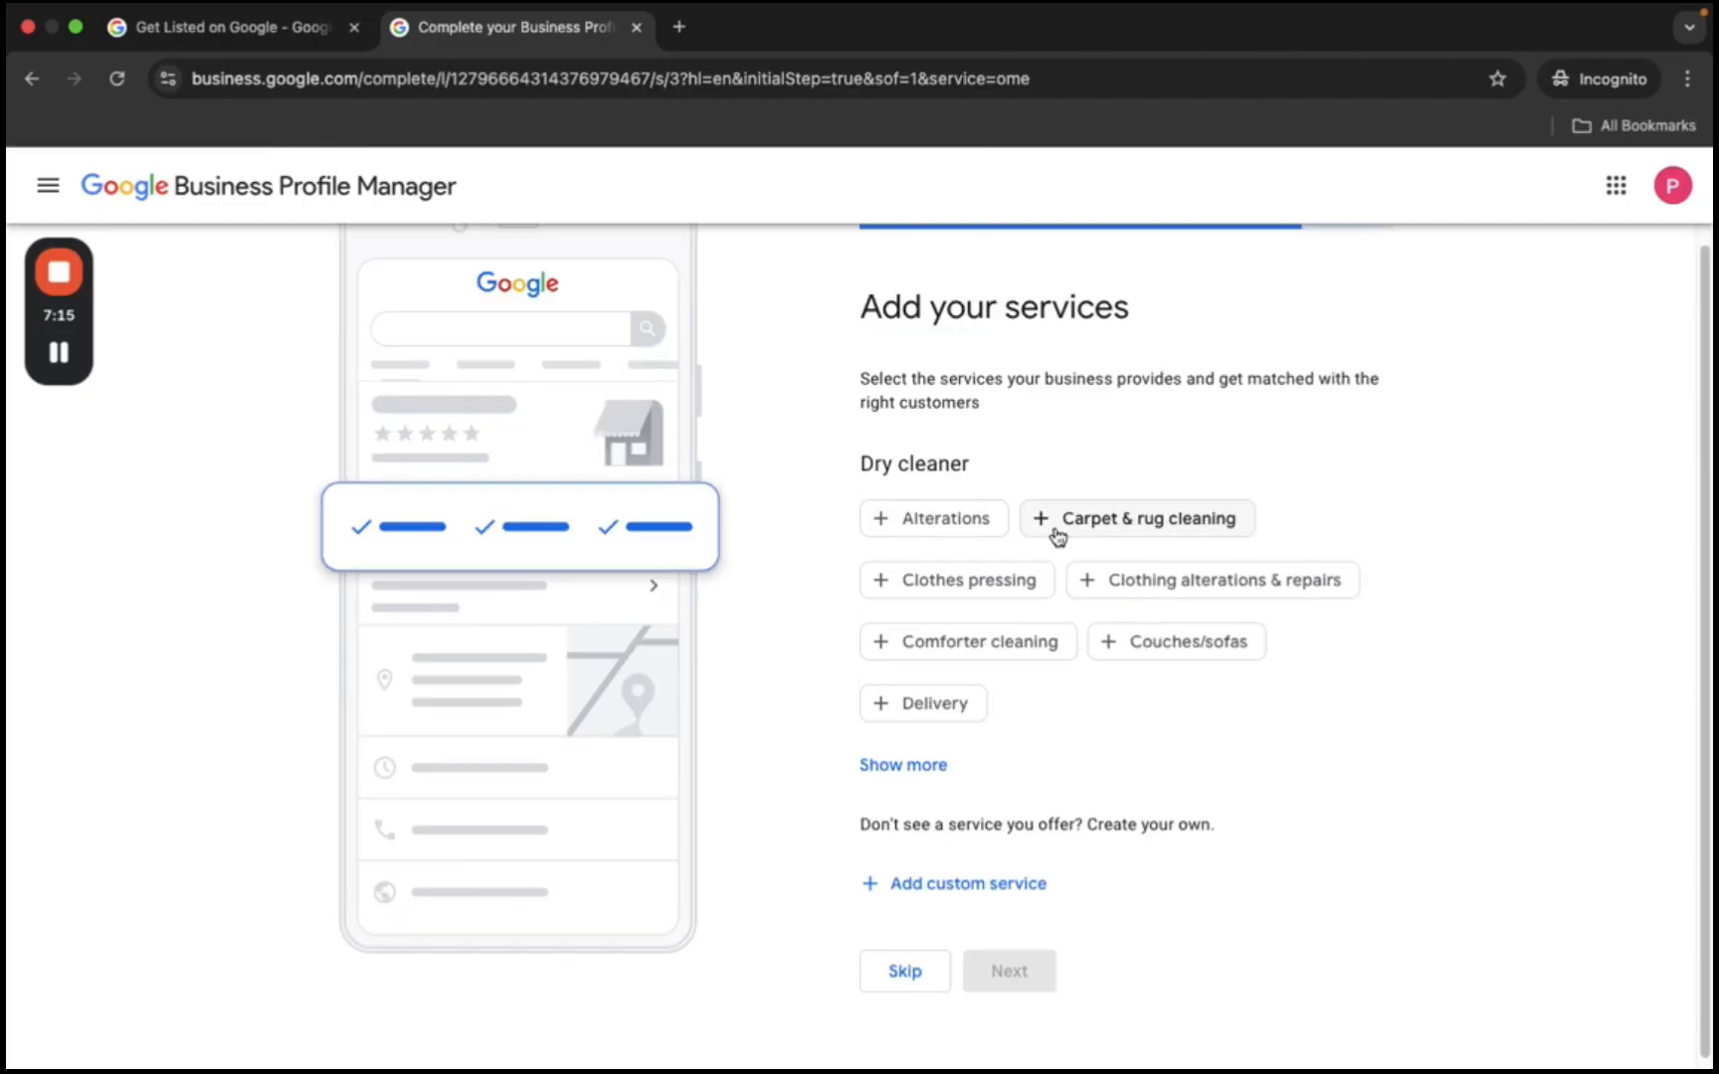
click(898, 587)
click(884, 709)
- Add Laundry wash & fold, Special care fabric cleaning, Ironing and Laundry pick-up services
click(901, 765)
scroll(1005, 626, down, 3)
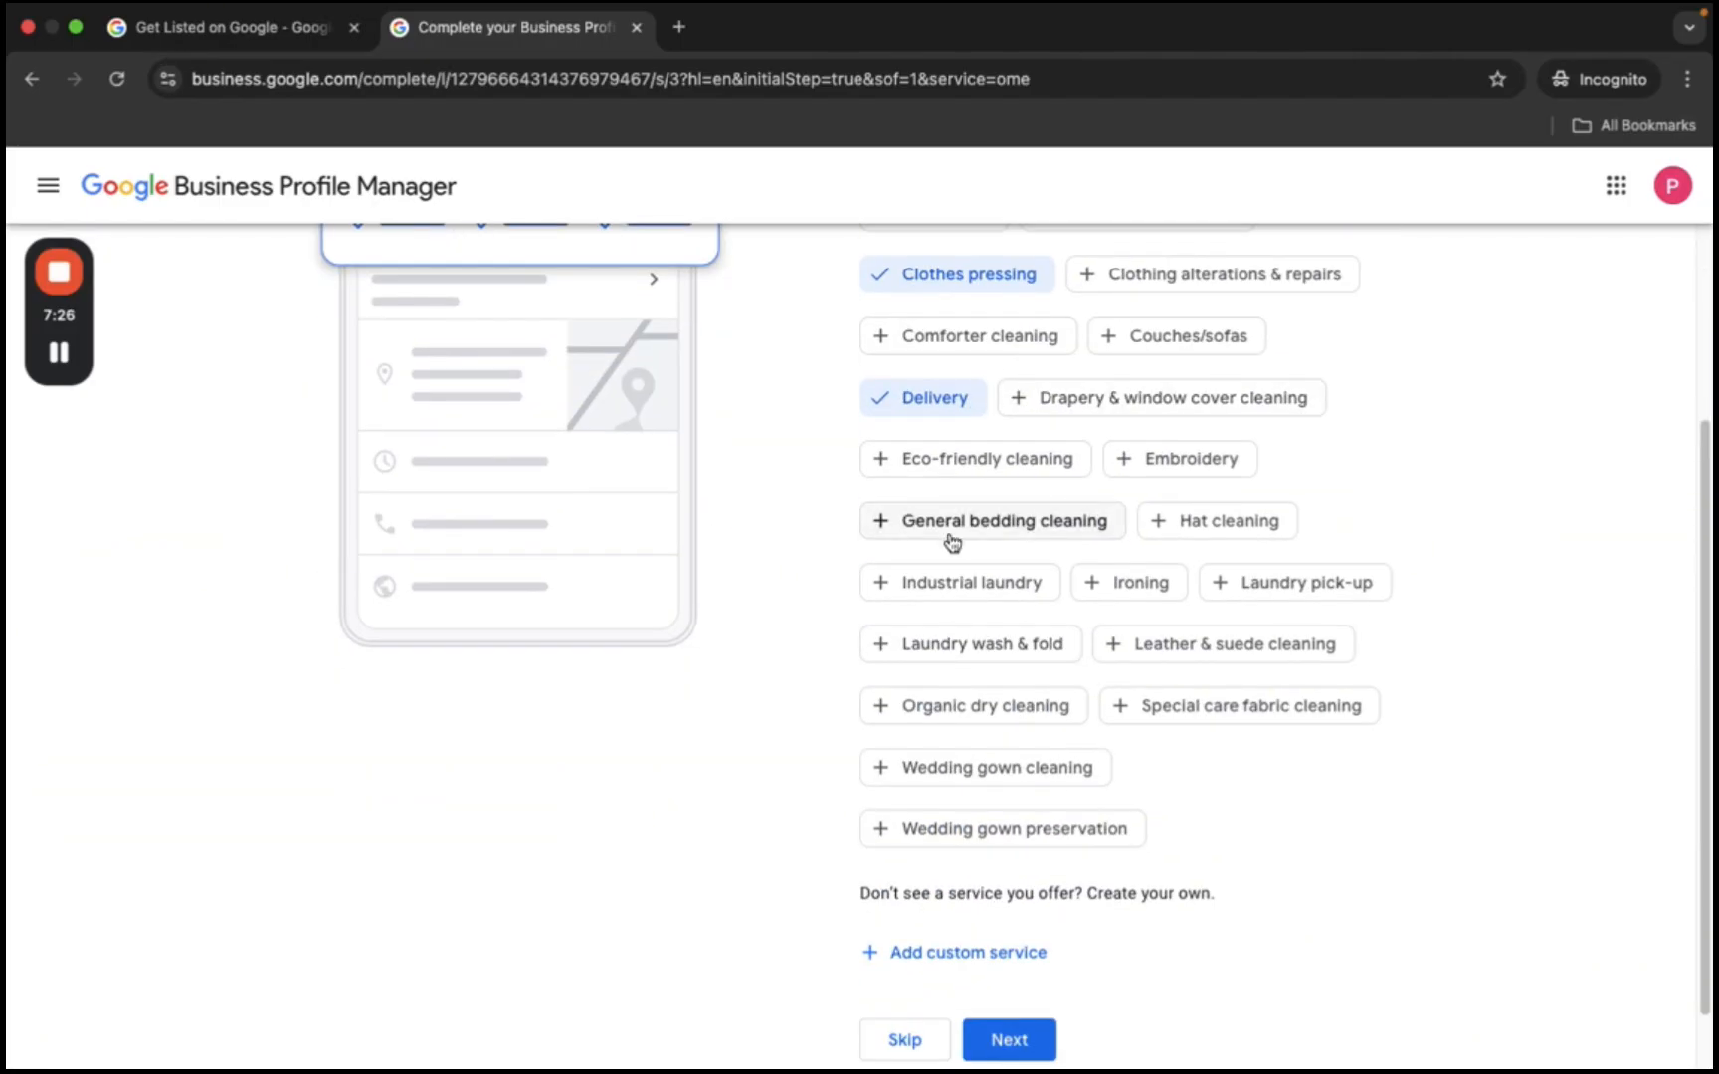
click(890, 648)
click(1143, 716)
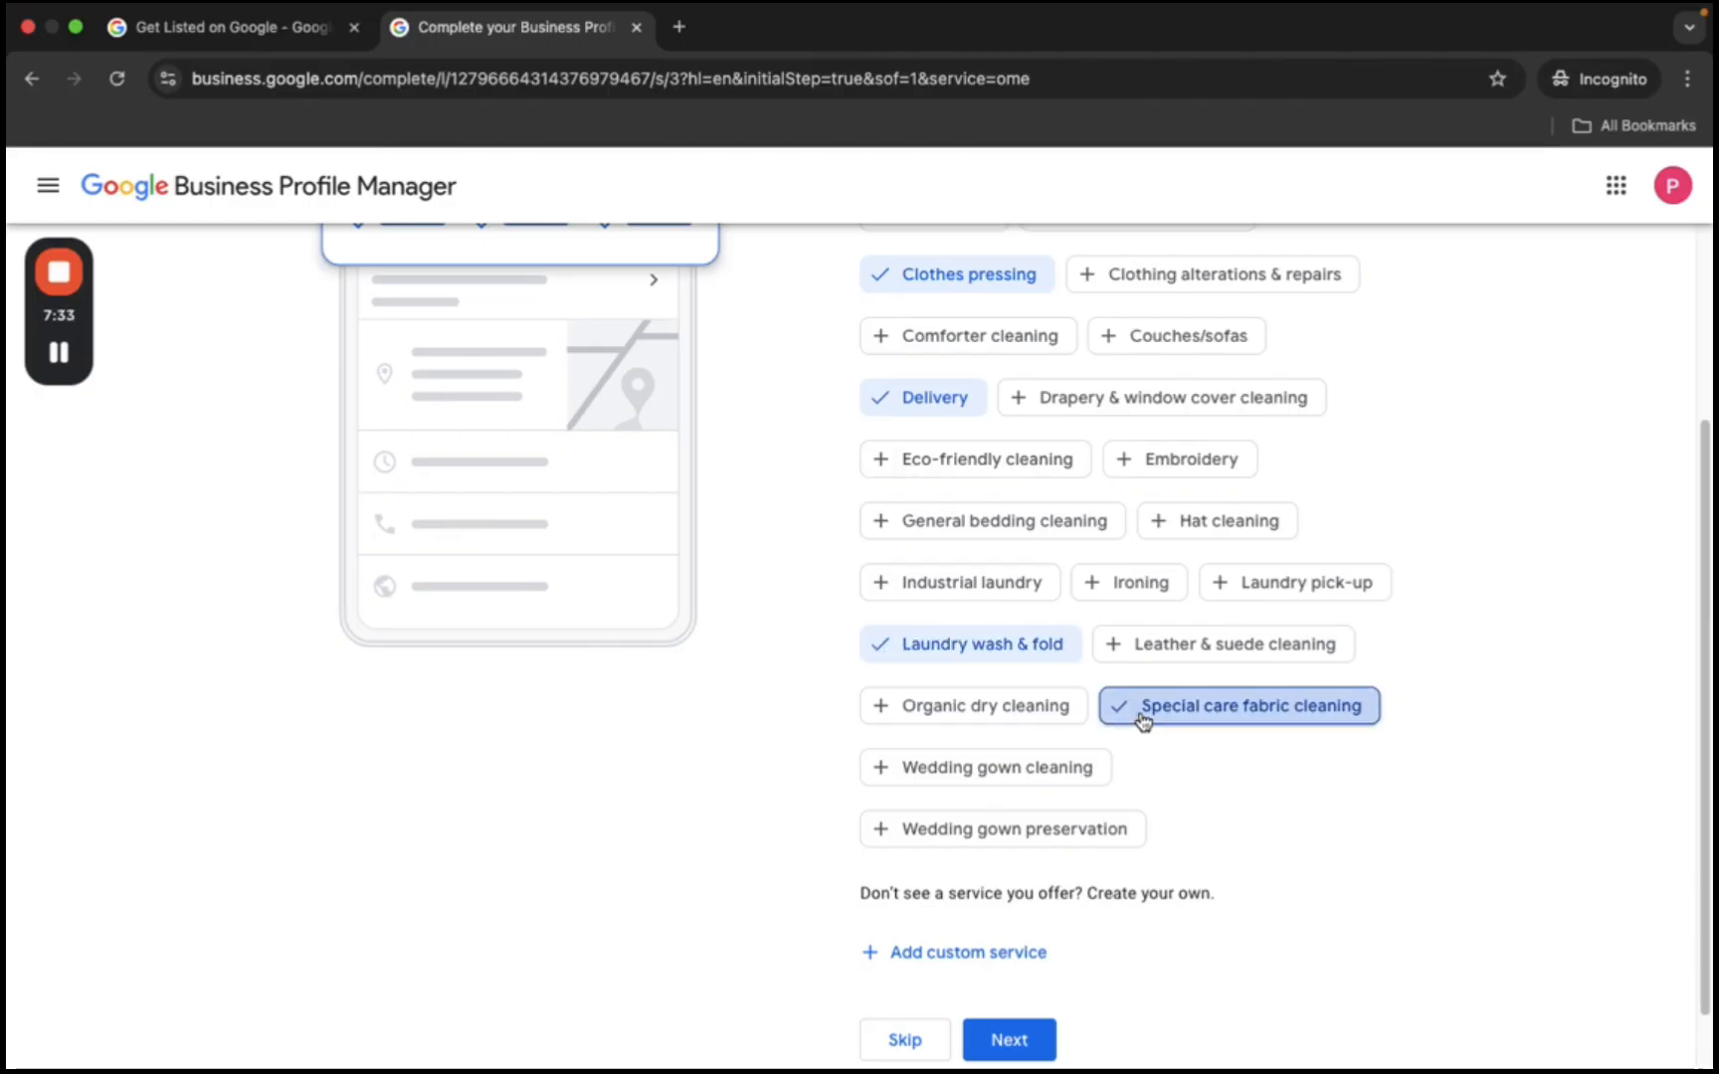
click(1140, 582)
click(1307, 585)
scroll(1085, 577, down, 1)
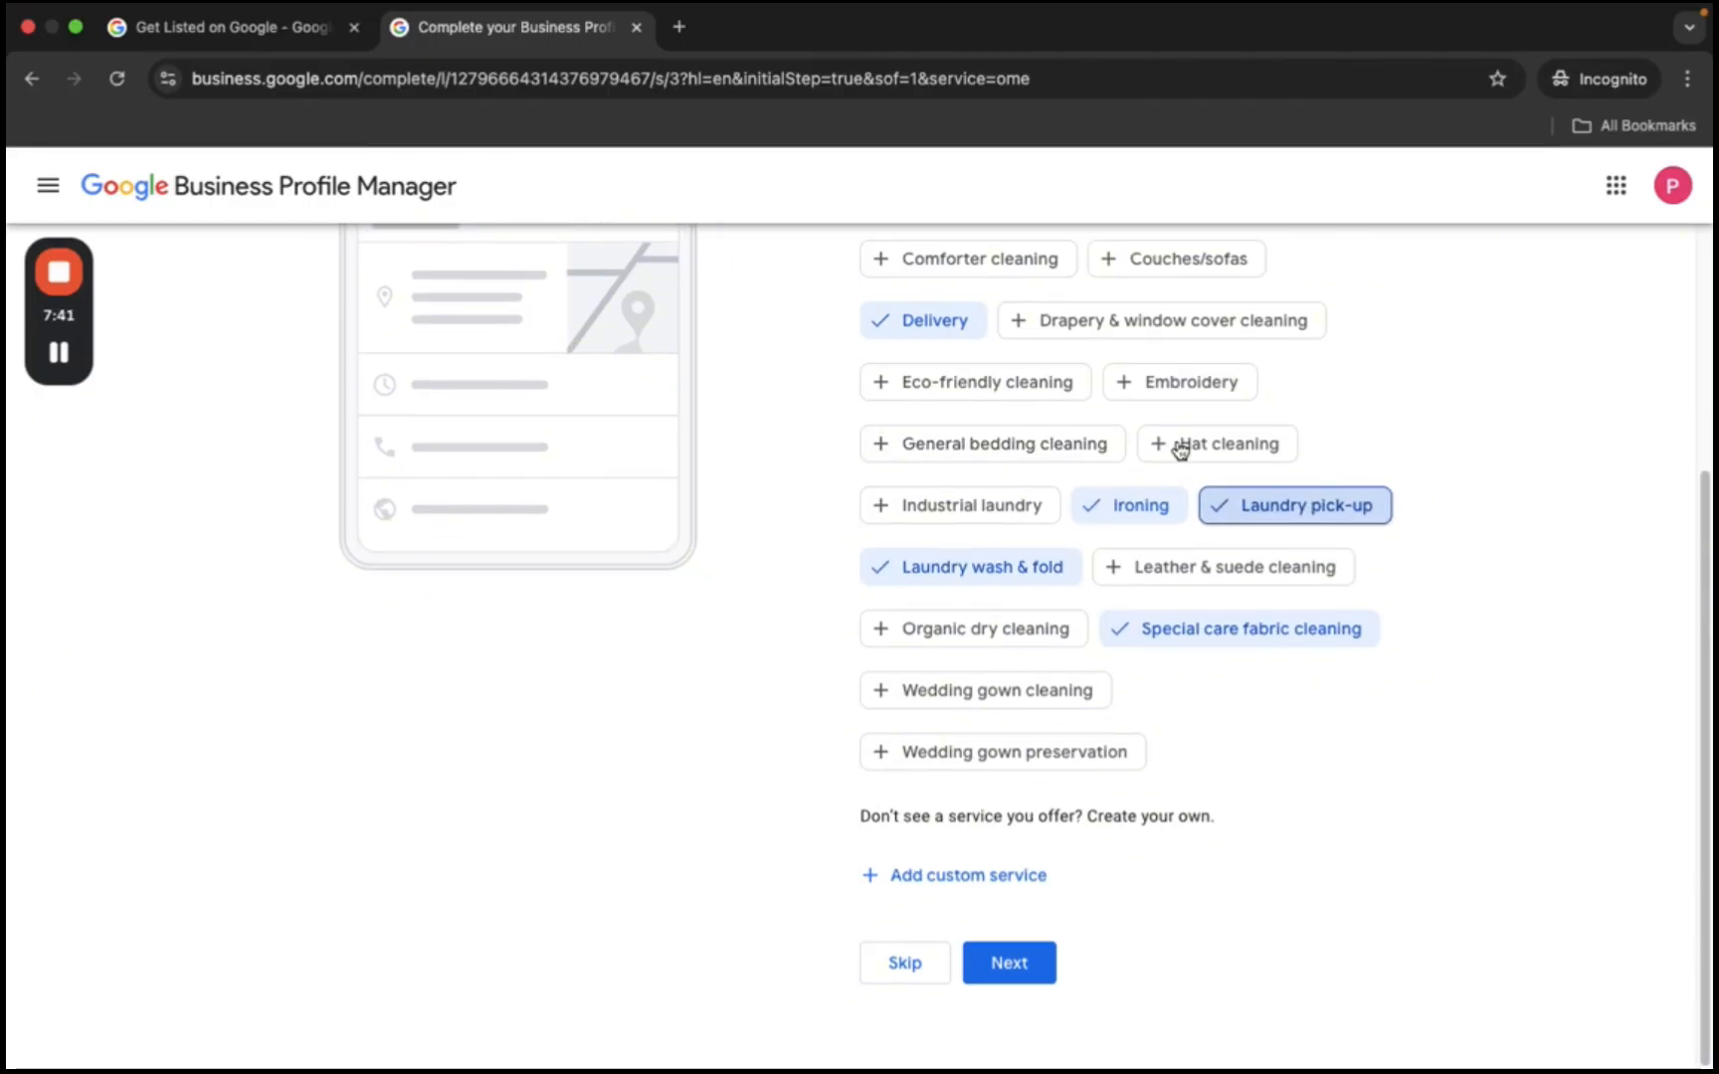
scroll(1044, 491, up, 4)
scroll(1063, 564, down, 4)
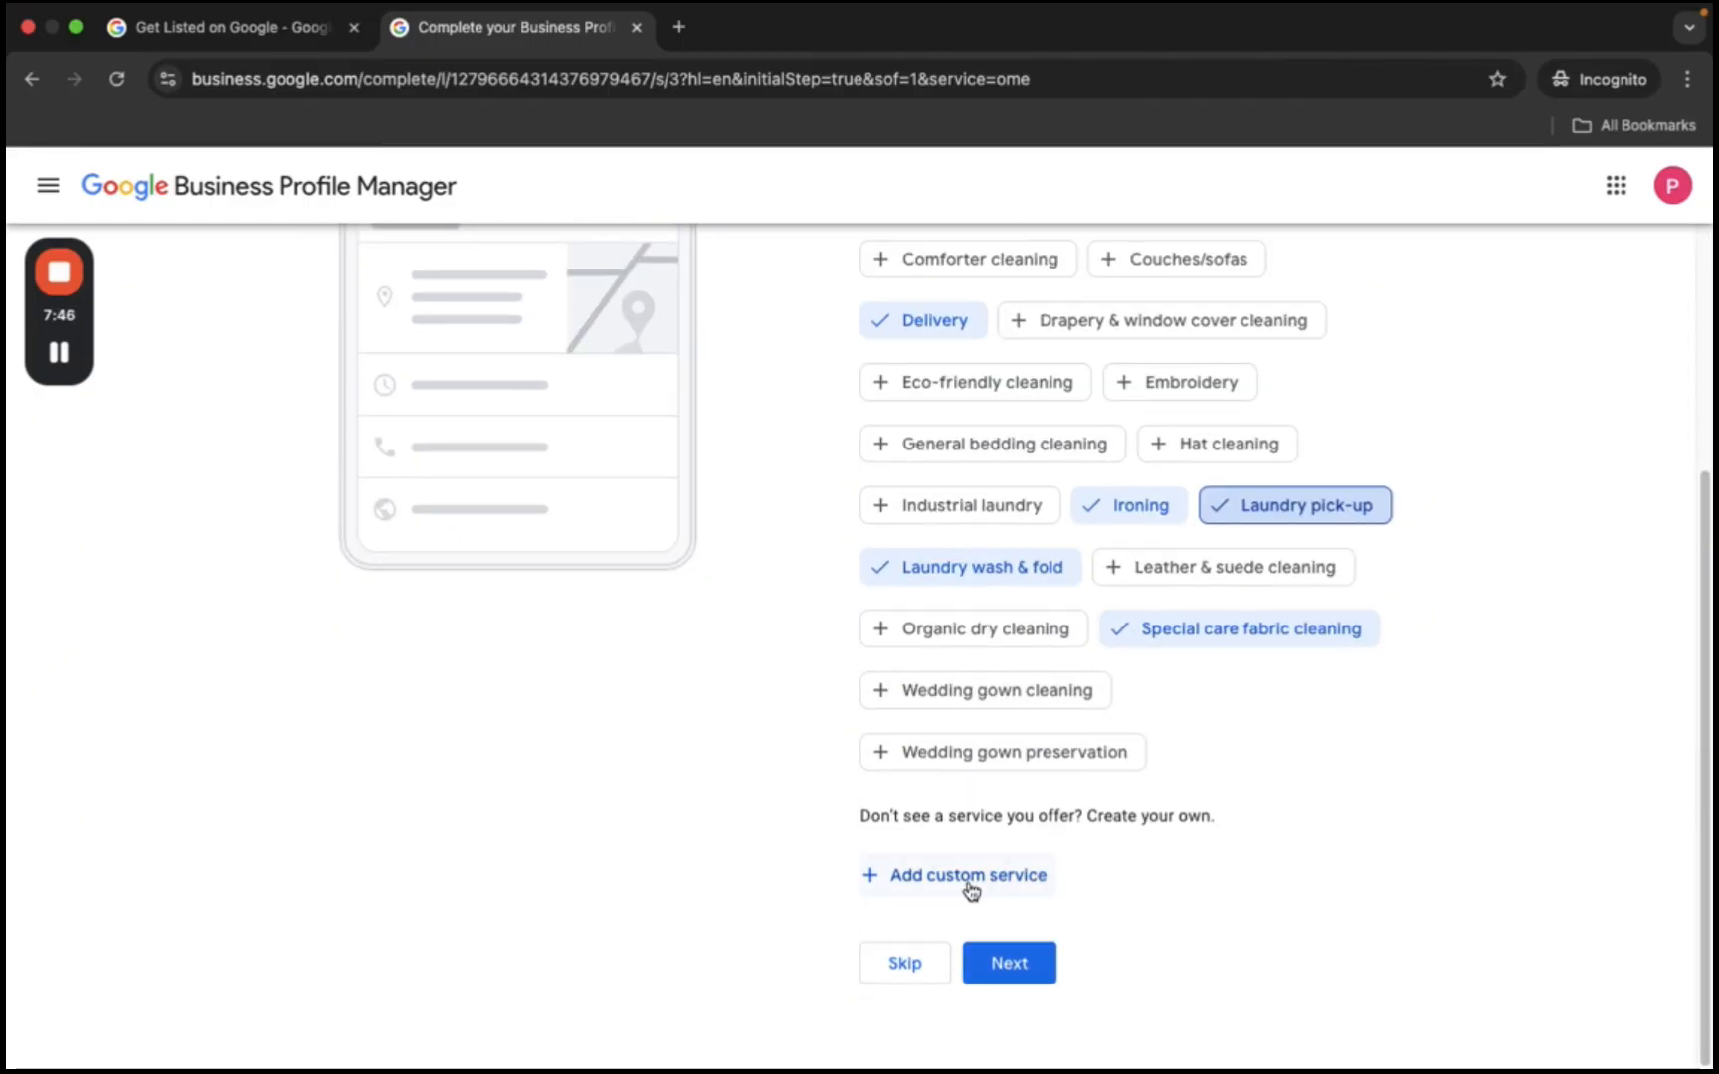
click(1017, 967)
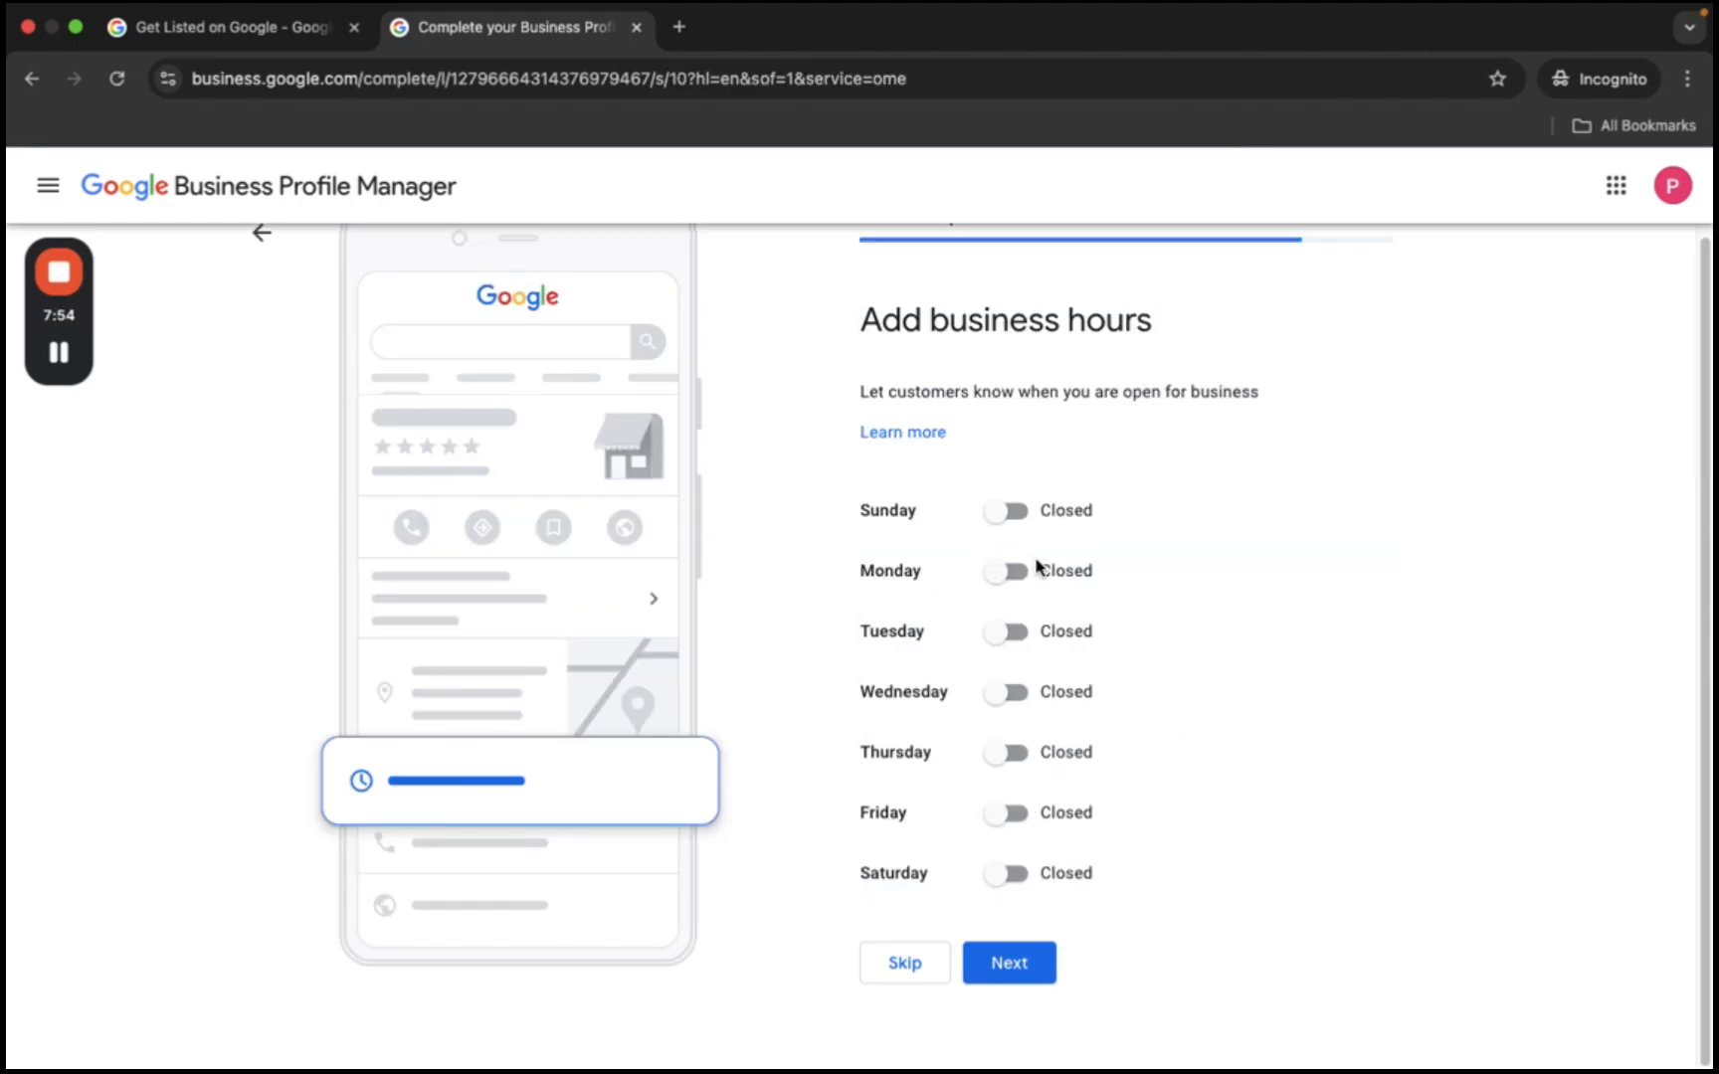
- Mark Monday, Tuesday and Wednesday as open
click(1033, 568)
click(1031, 570)
click(1016, 573)
click(1011, 673)
click(1011, 771)
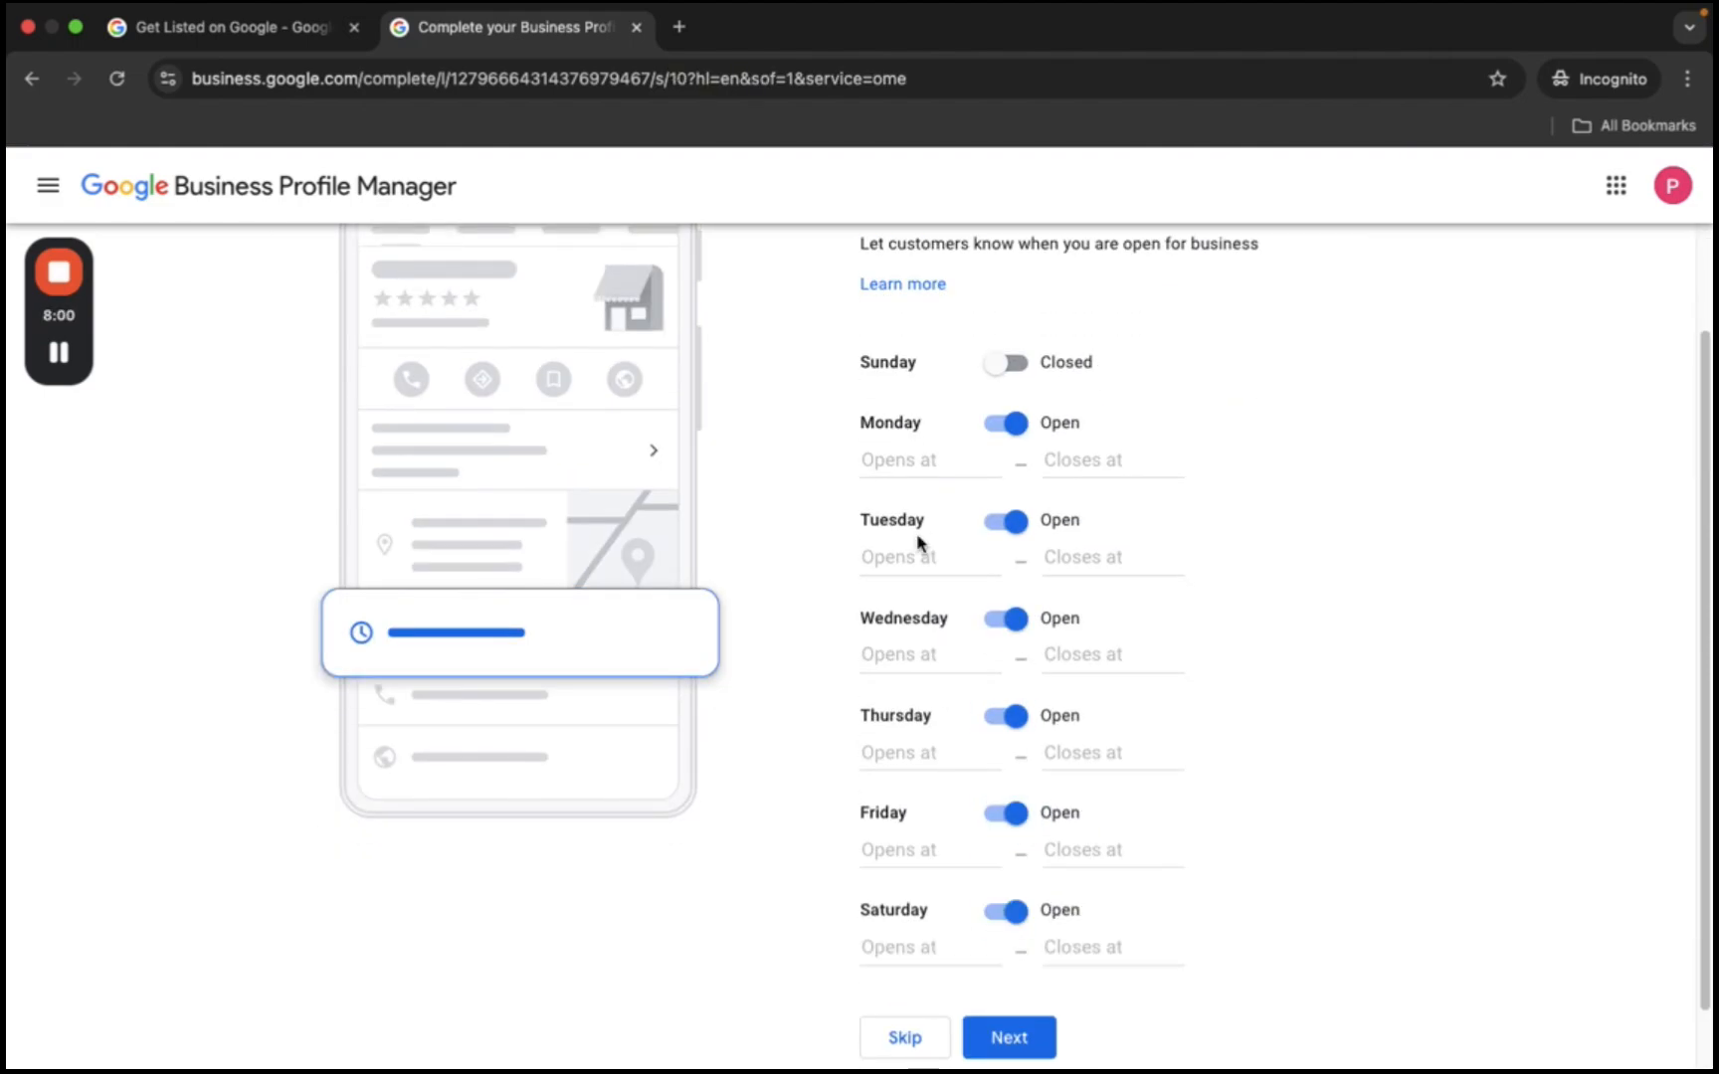
- Set Monday through Wednesday opening and closing times, aiming for 9:00 AM to 9:00 PM
click(905, 459)
scroll(980, 617, down, 3)
click(946, 636)
click(1079, 467)
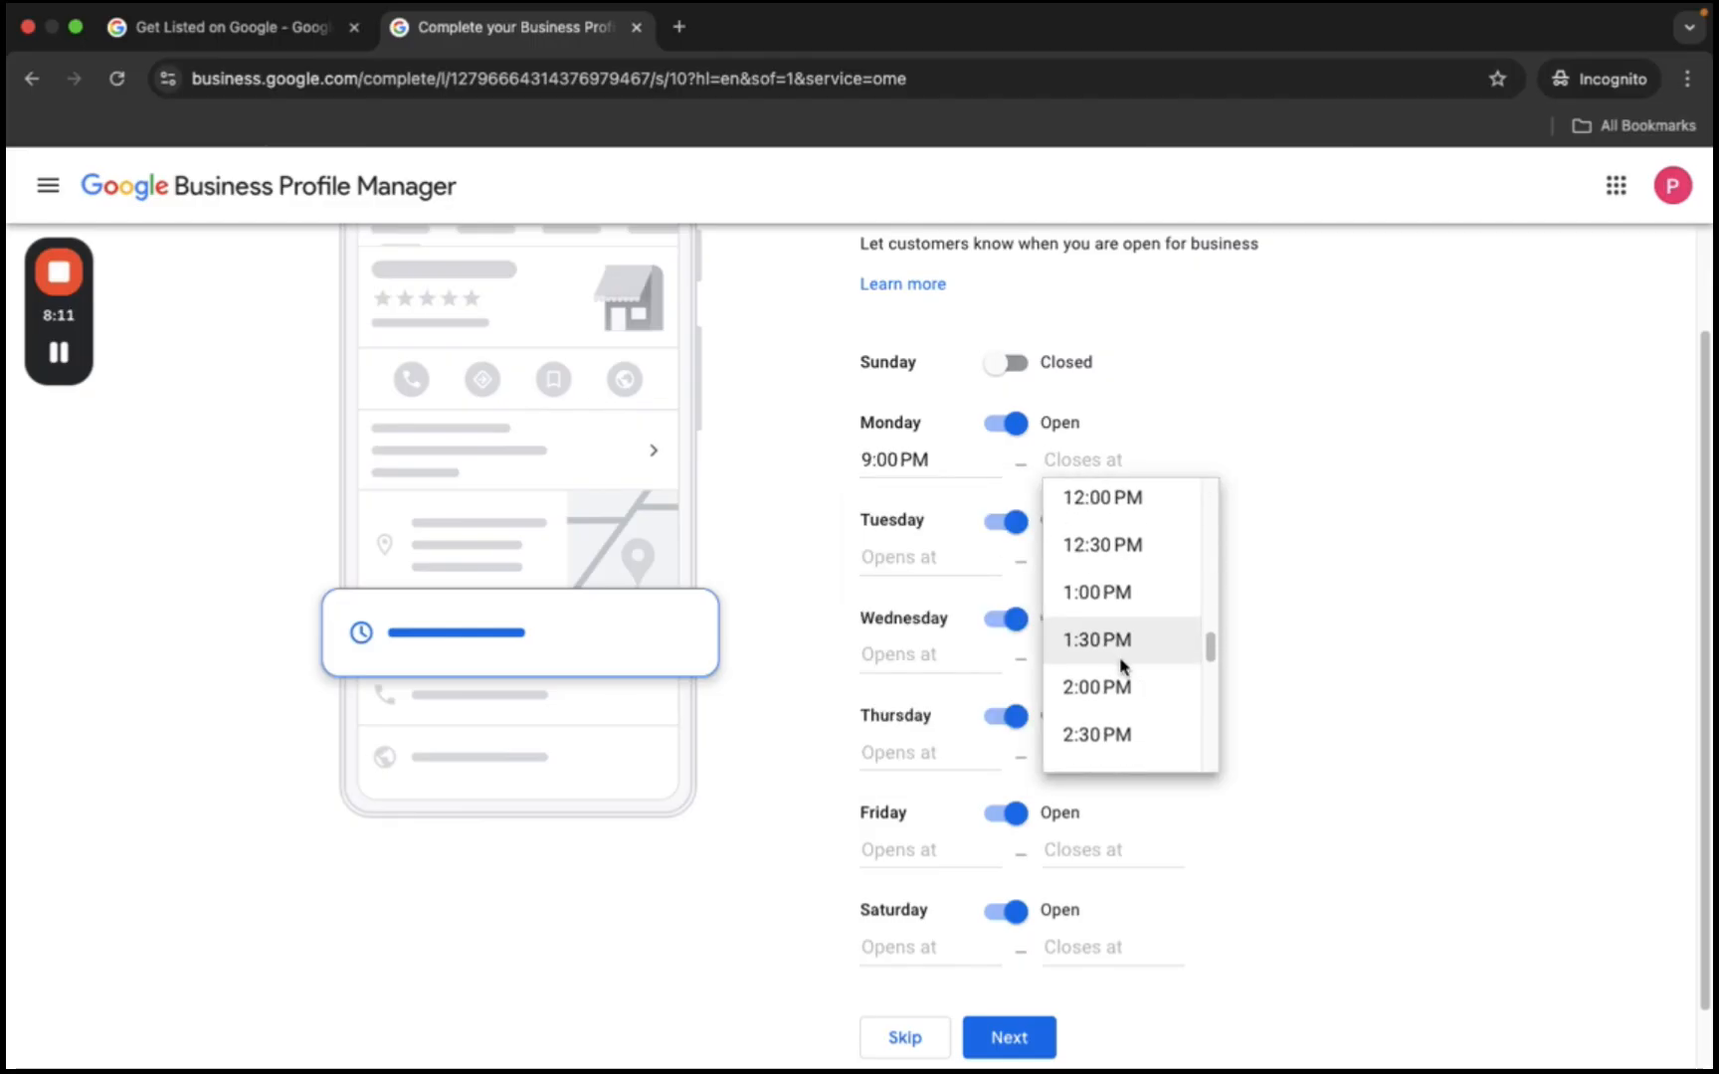
scroll(1121, 671, down, 5)
click(1104, 696)
click(925, 559)
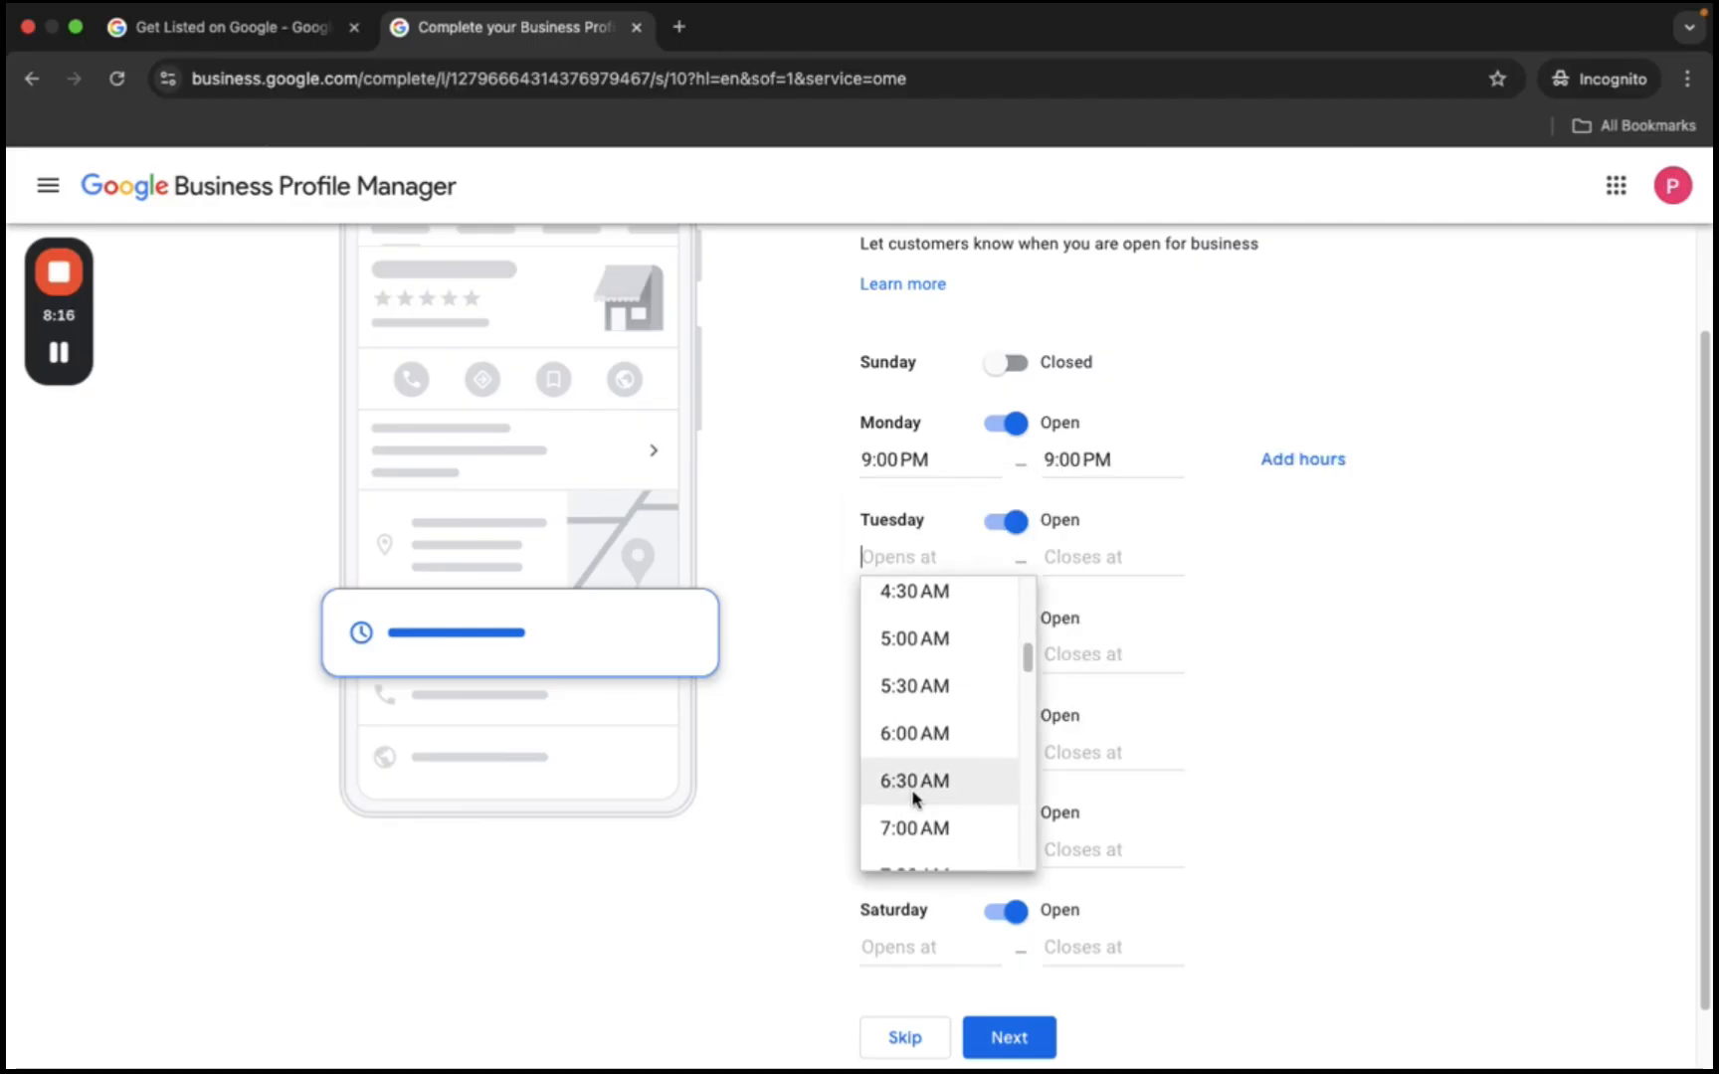
scroll(971, 795, down, 2)
click(955, 776)
click(1089, 559)
scroll(1128, 786, down, 15)
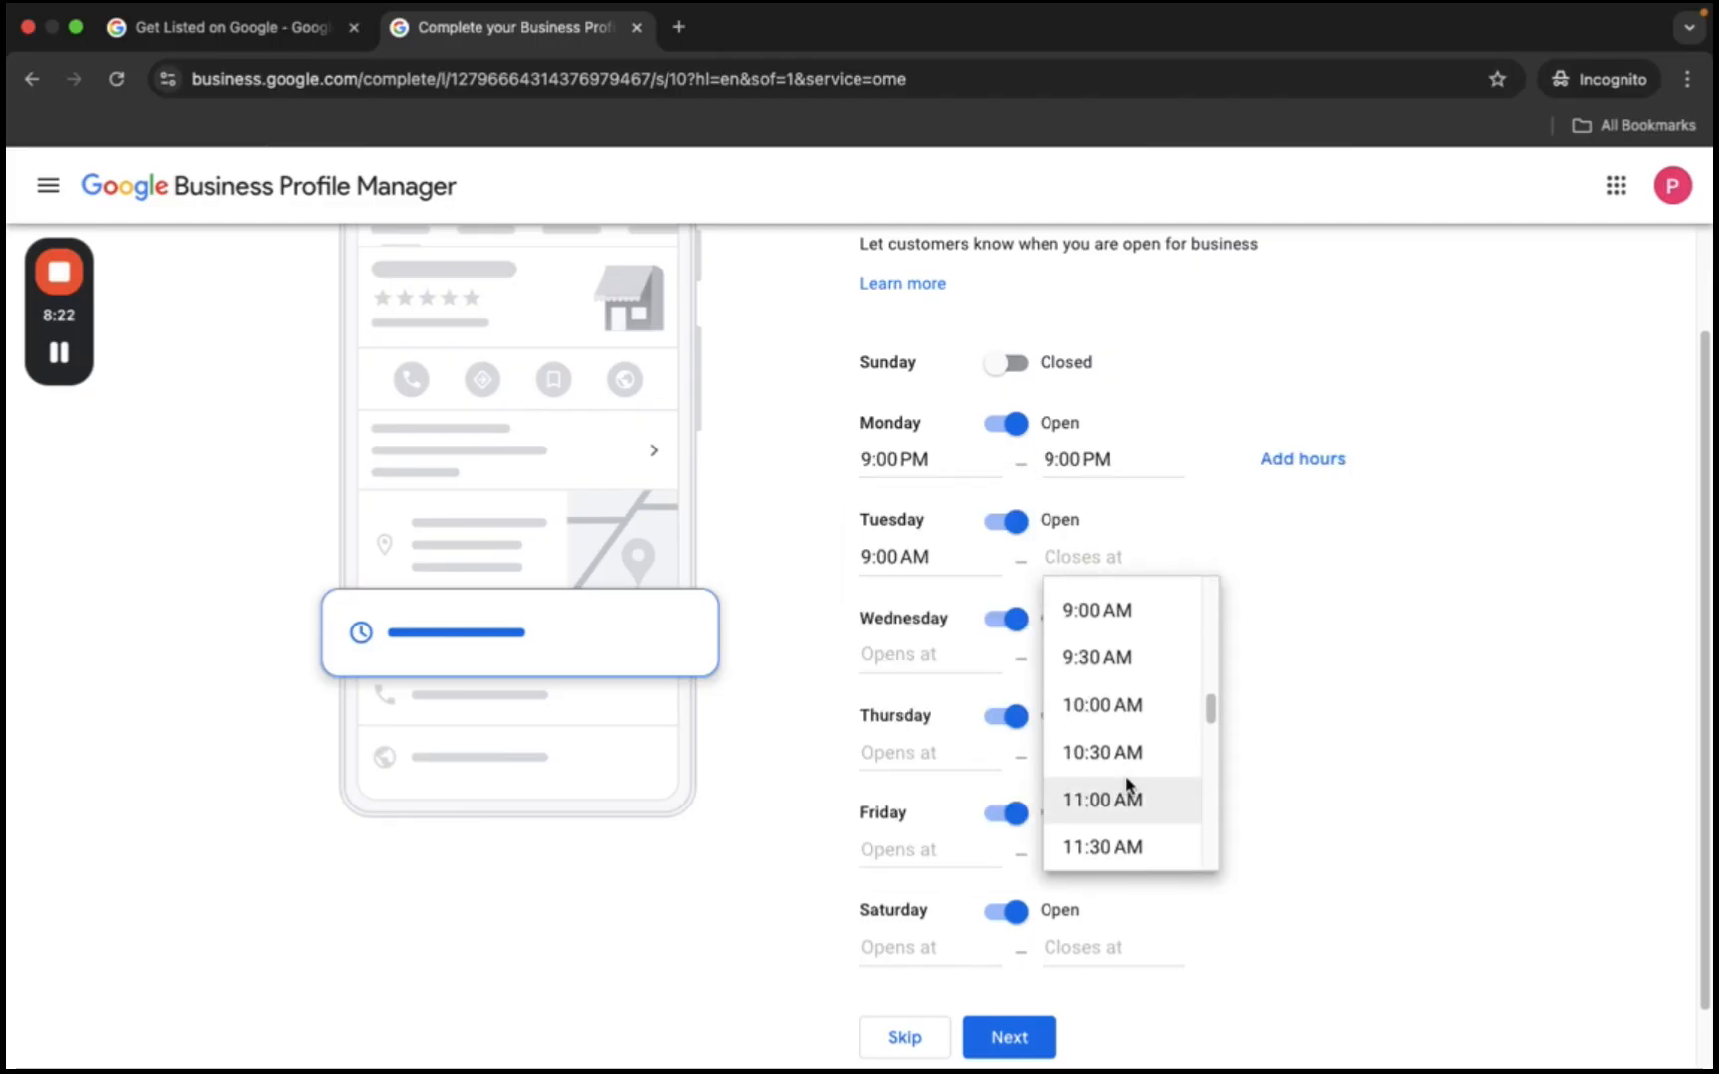
click(1113, 746)
click(891, 659)
scroll(917, 826, down, 7)
click(923, 913)
click(1085, 655)
scroll(1118, 875, down, 15)
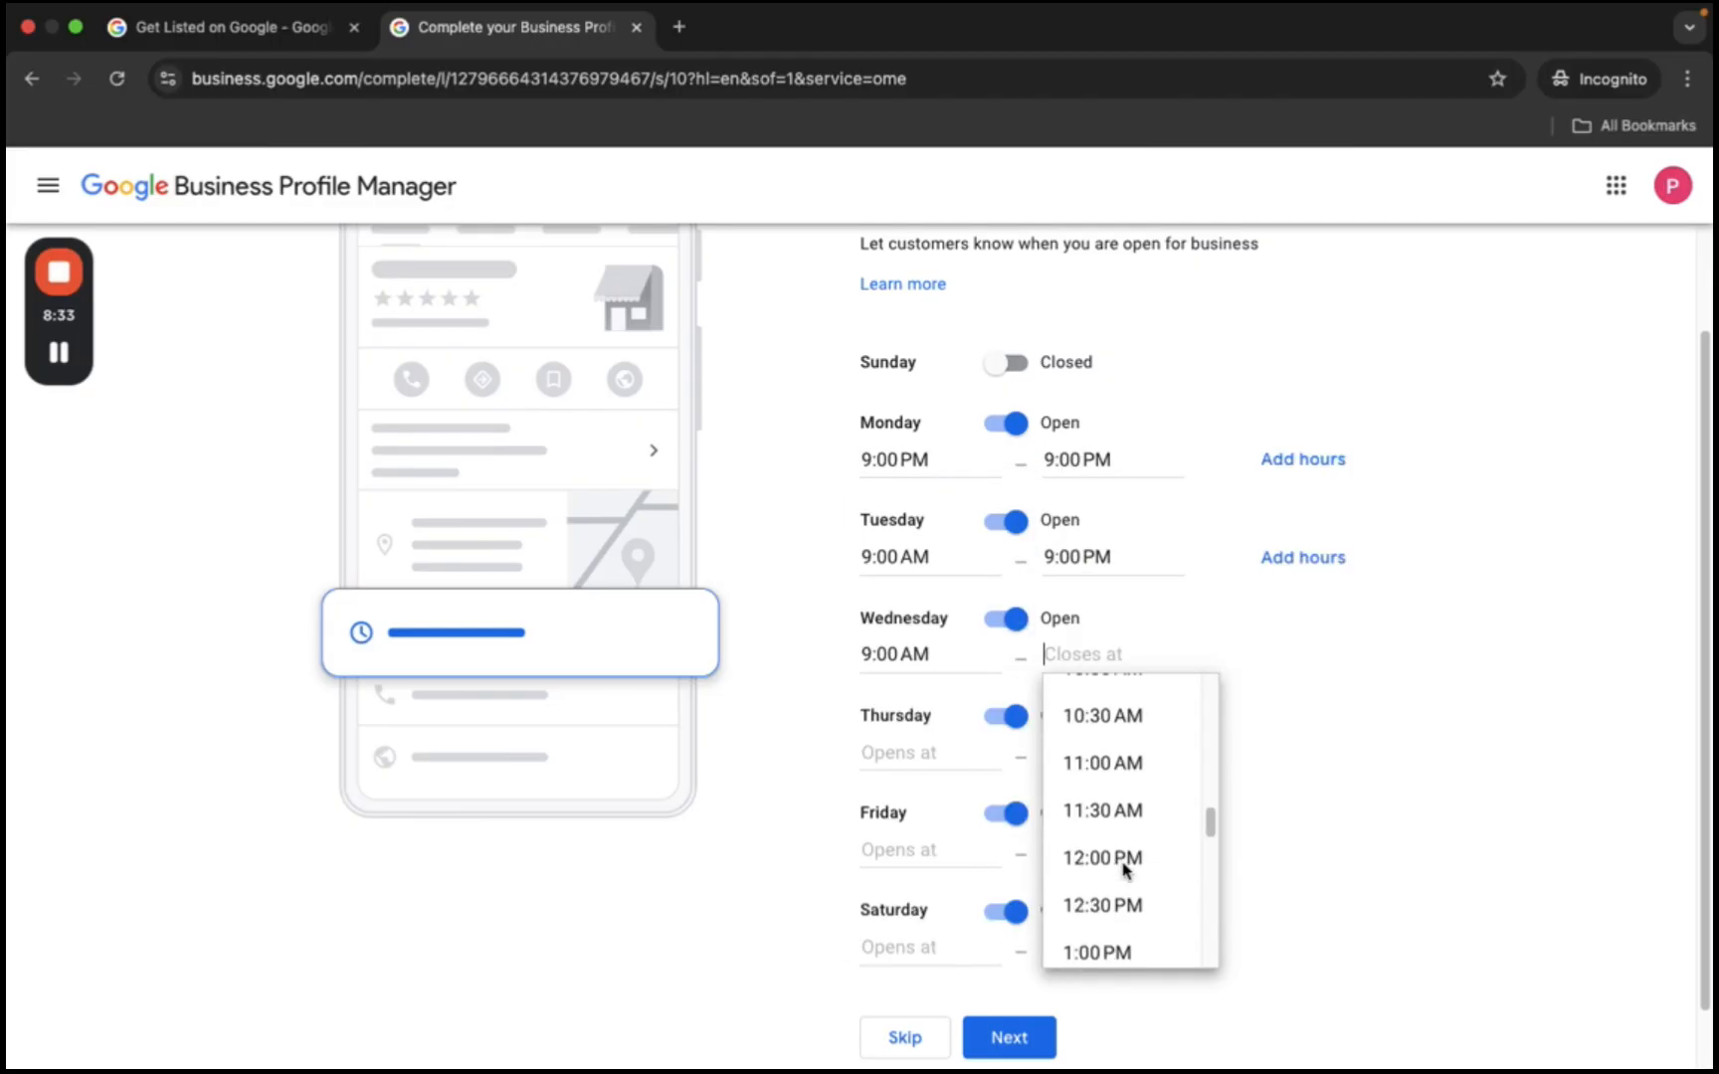
click(1103, 861)
- Set Thursday to Saturday to 9:00 AM–9:00 PM and correct Monday's opening to 9:00 AM
click(901, 753)
scroll(952, 921, down, 8)
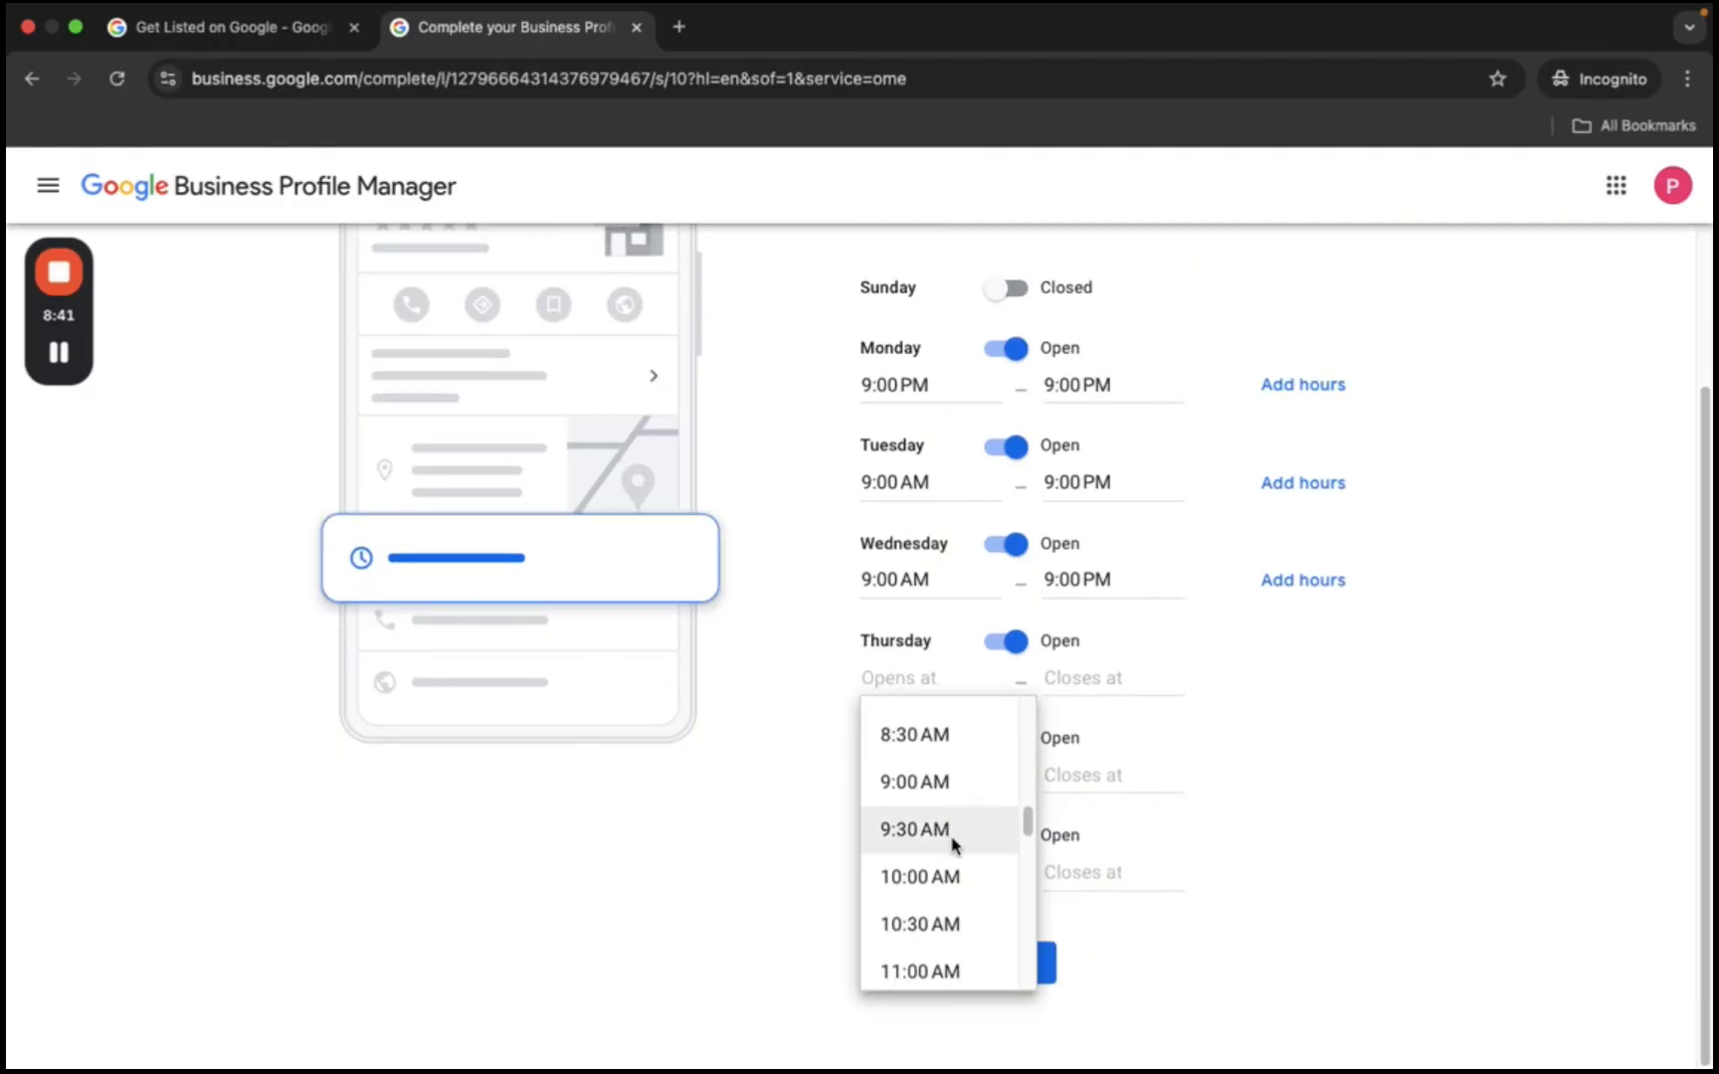
click(914, 782)
click(1084, 678)
scroll(1086, 855, down, 15)
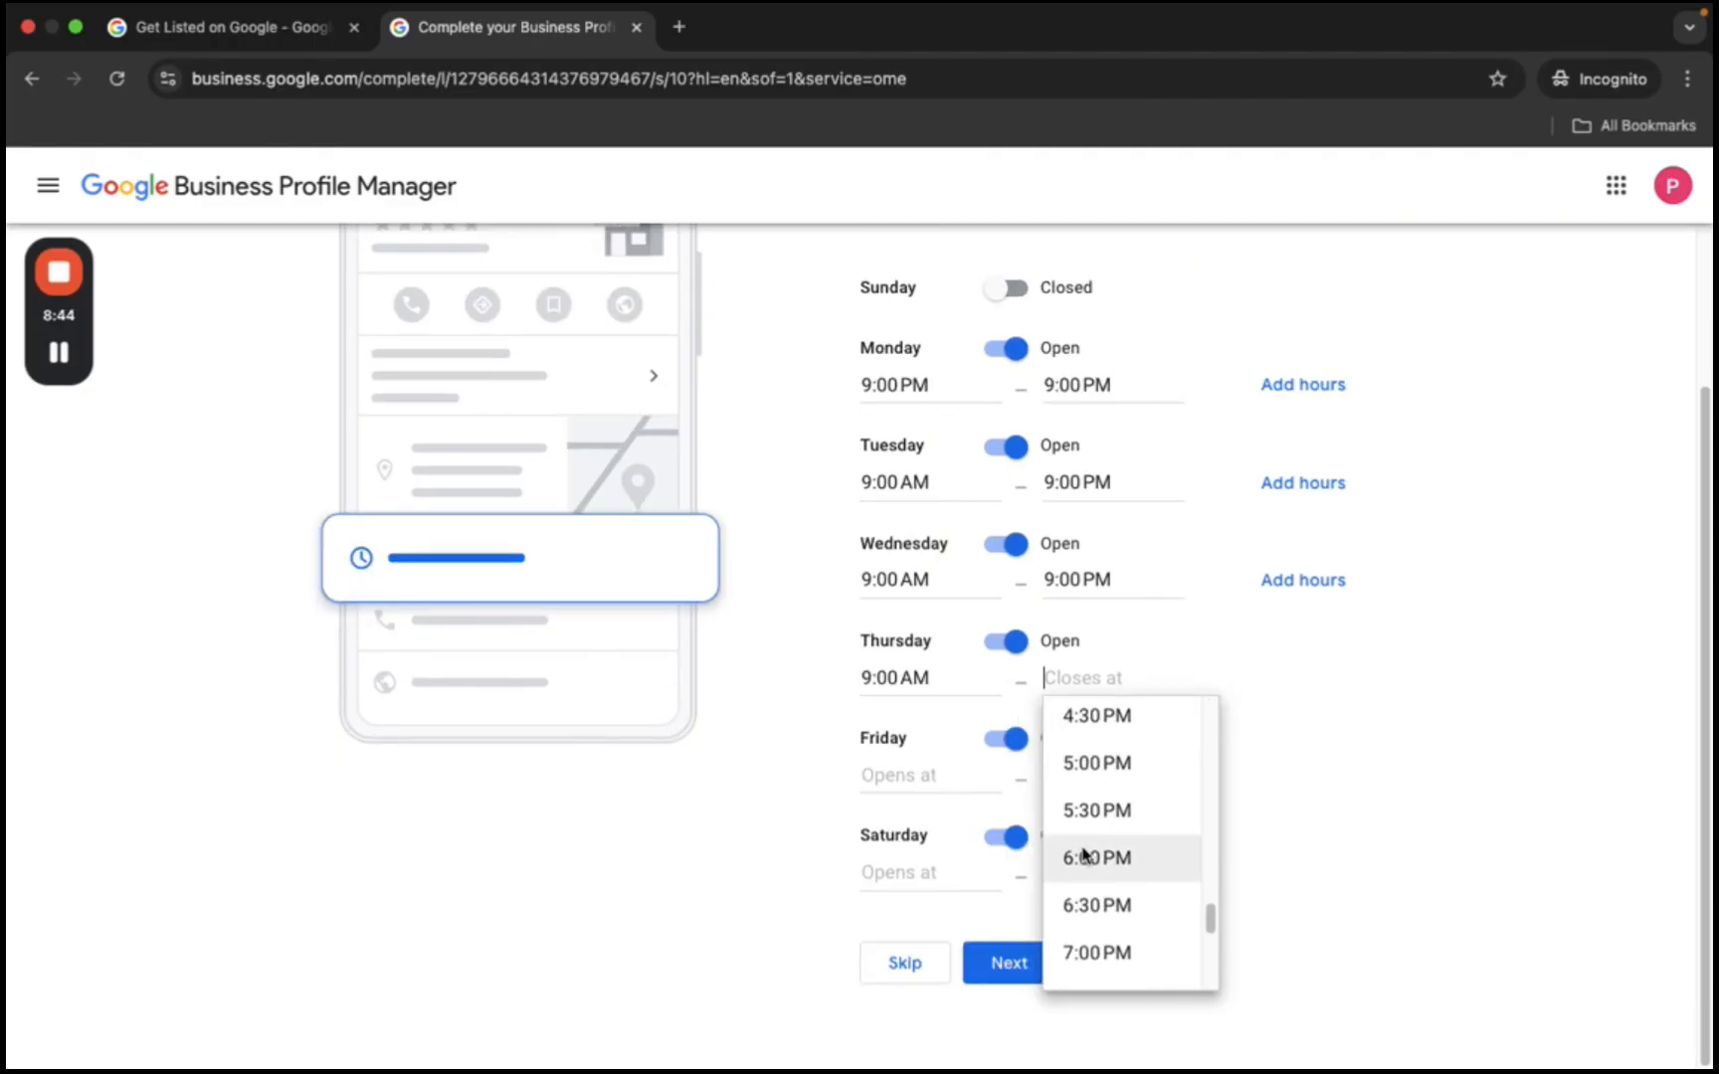
click(1099, 862)
click(901, 775)
scroll(929, 890, down, 8)
click(916, 851)
click(1084, 775)
click(1113, 868)
click(900, 872)
scroll(933, 982, down, 8)
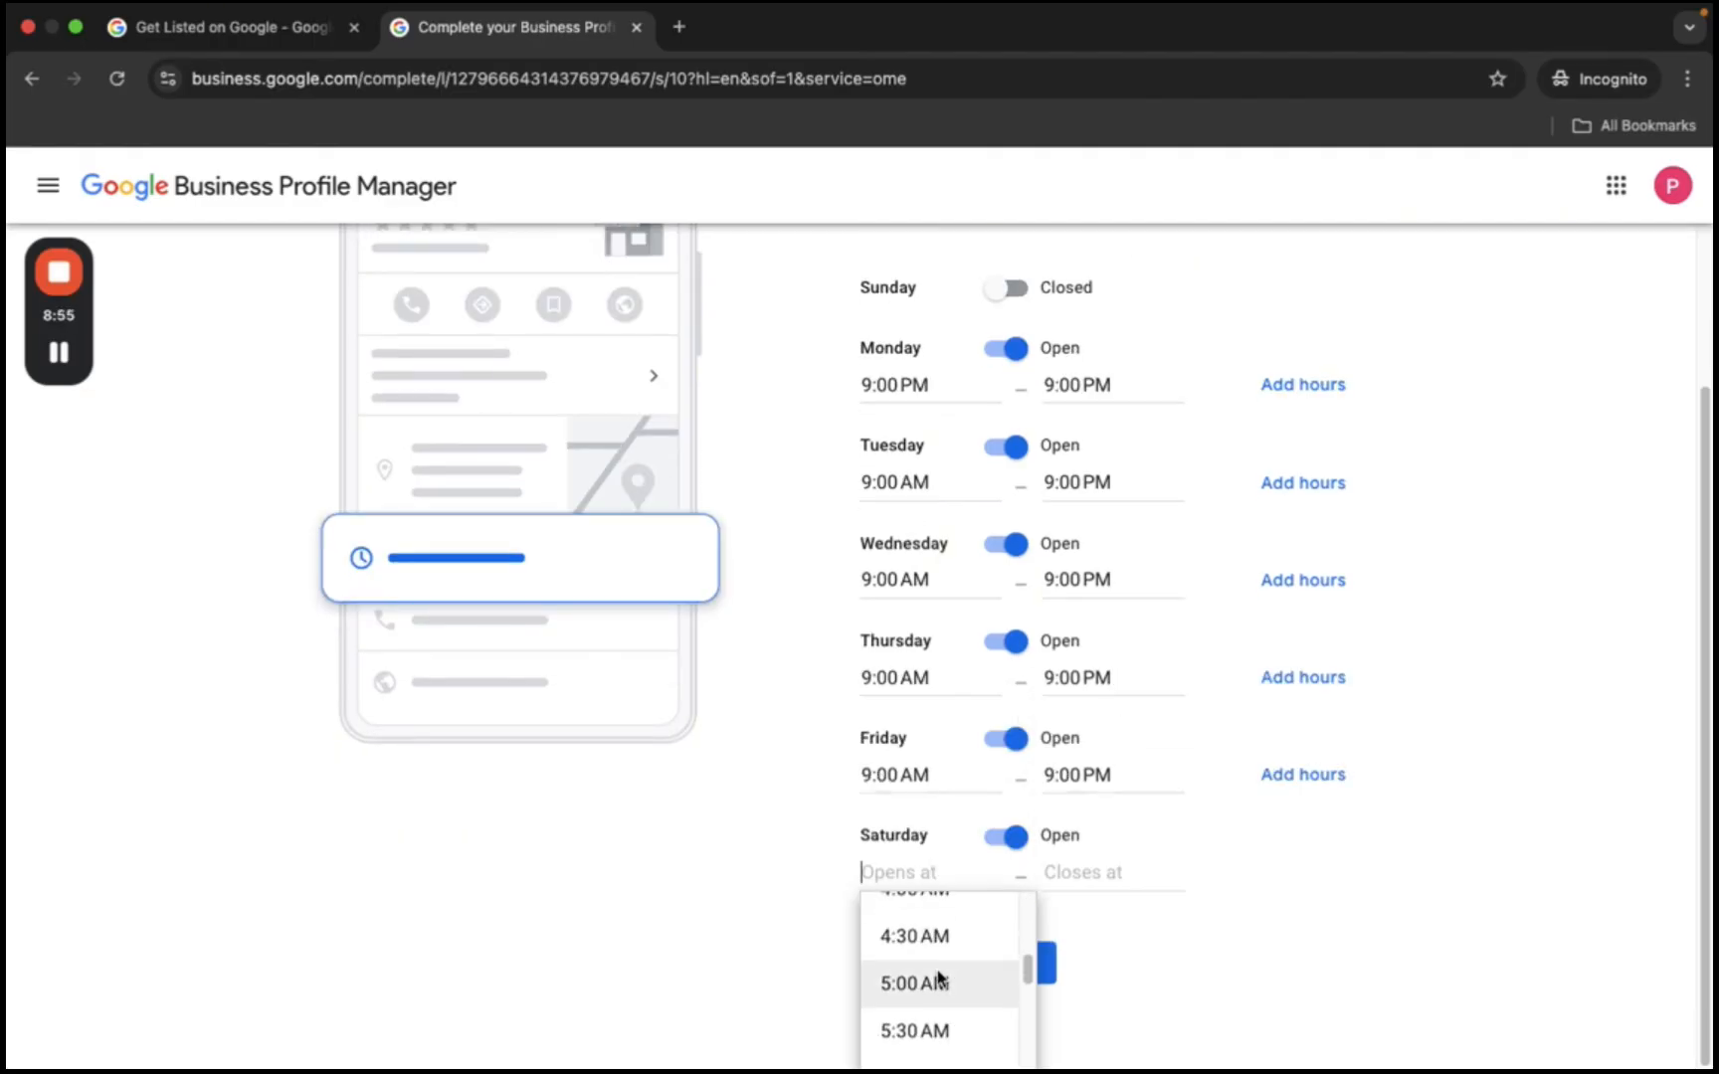
click(936, 955)
click(1084, 873)
scroll(1093, 978, down, 15)
click(1094, 960)
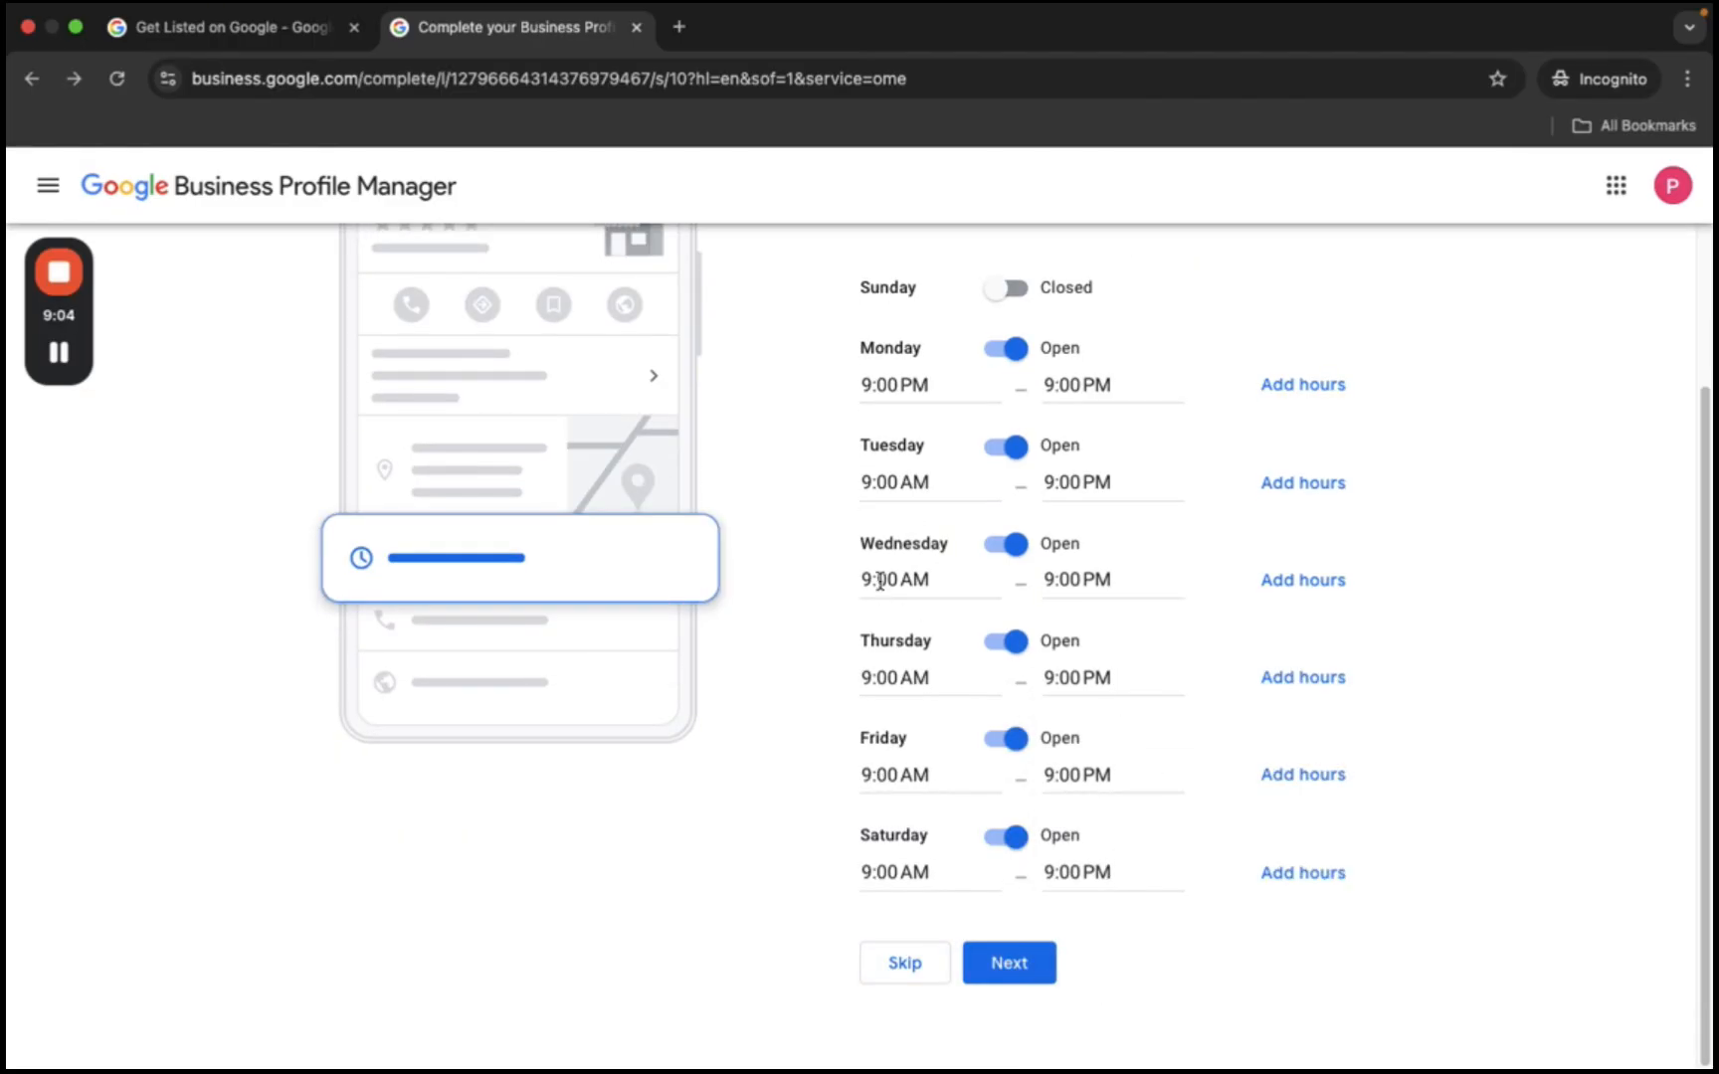
click(980, 953)
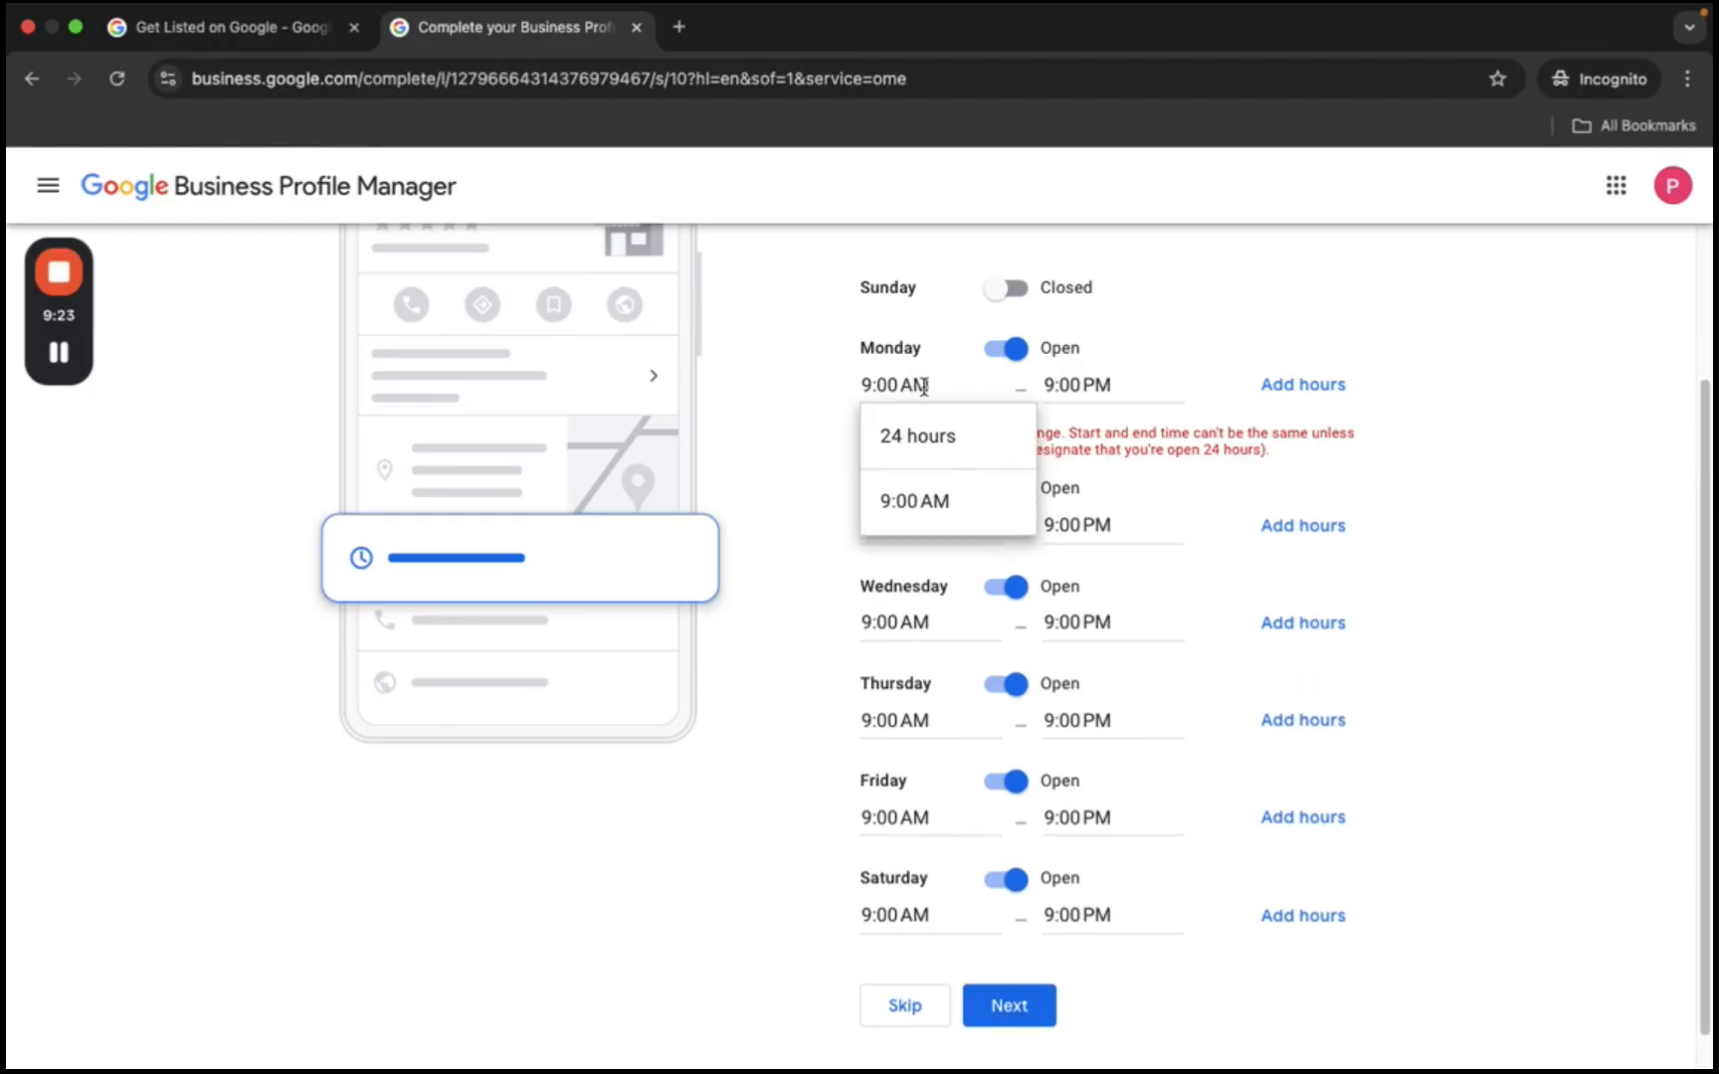
click(944, 503)
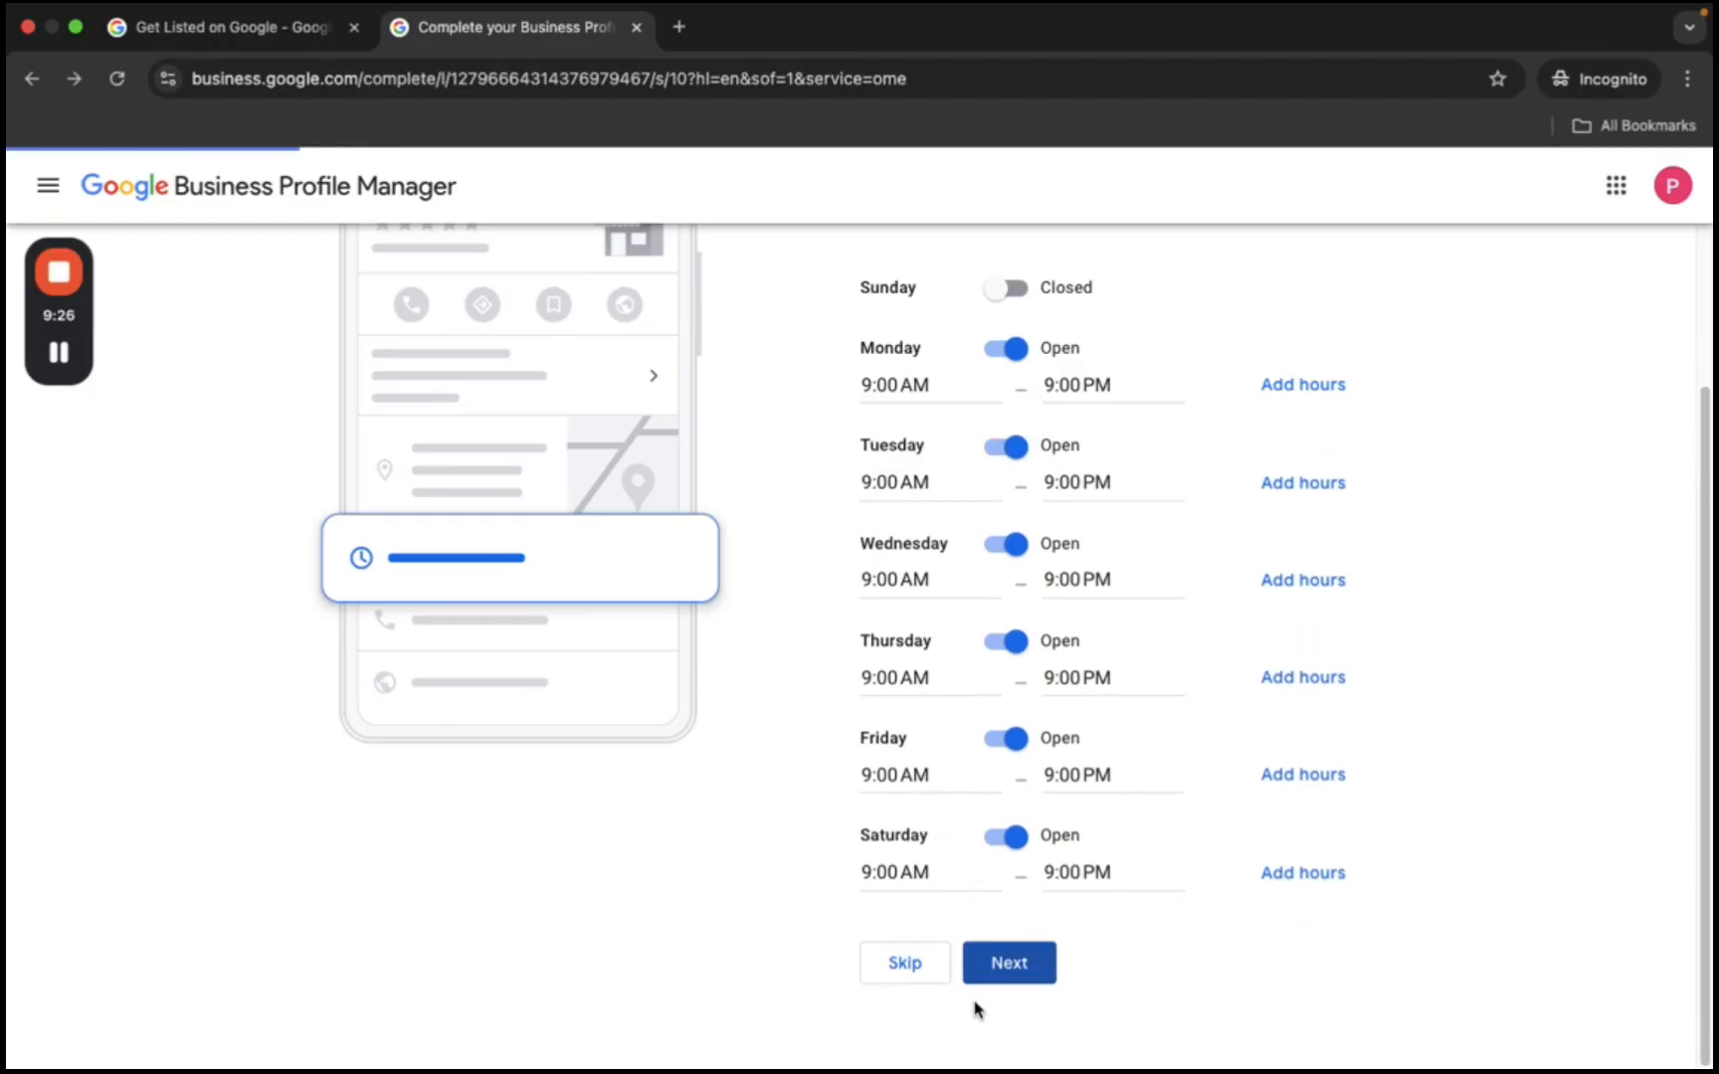
- Save the 9:00 AM–9:00 PM hours, then skip the description, storefront photo and business photos
click(1005, 980)
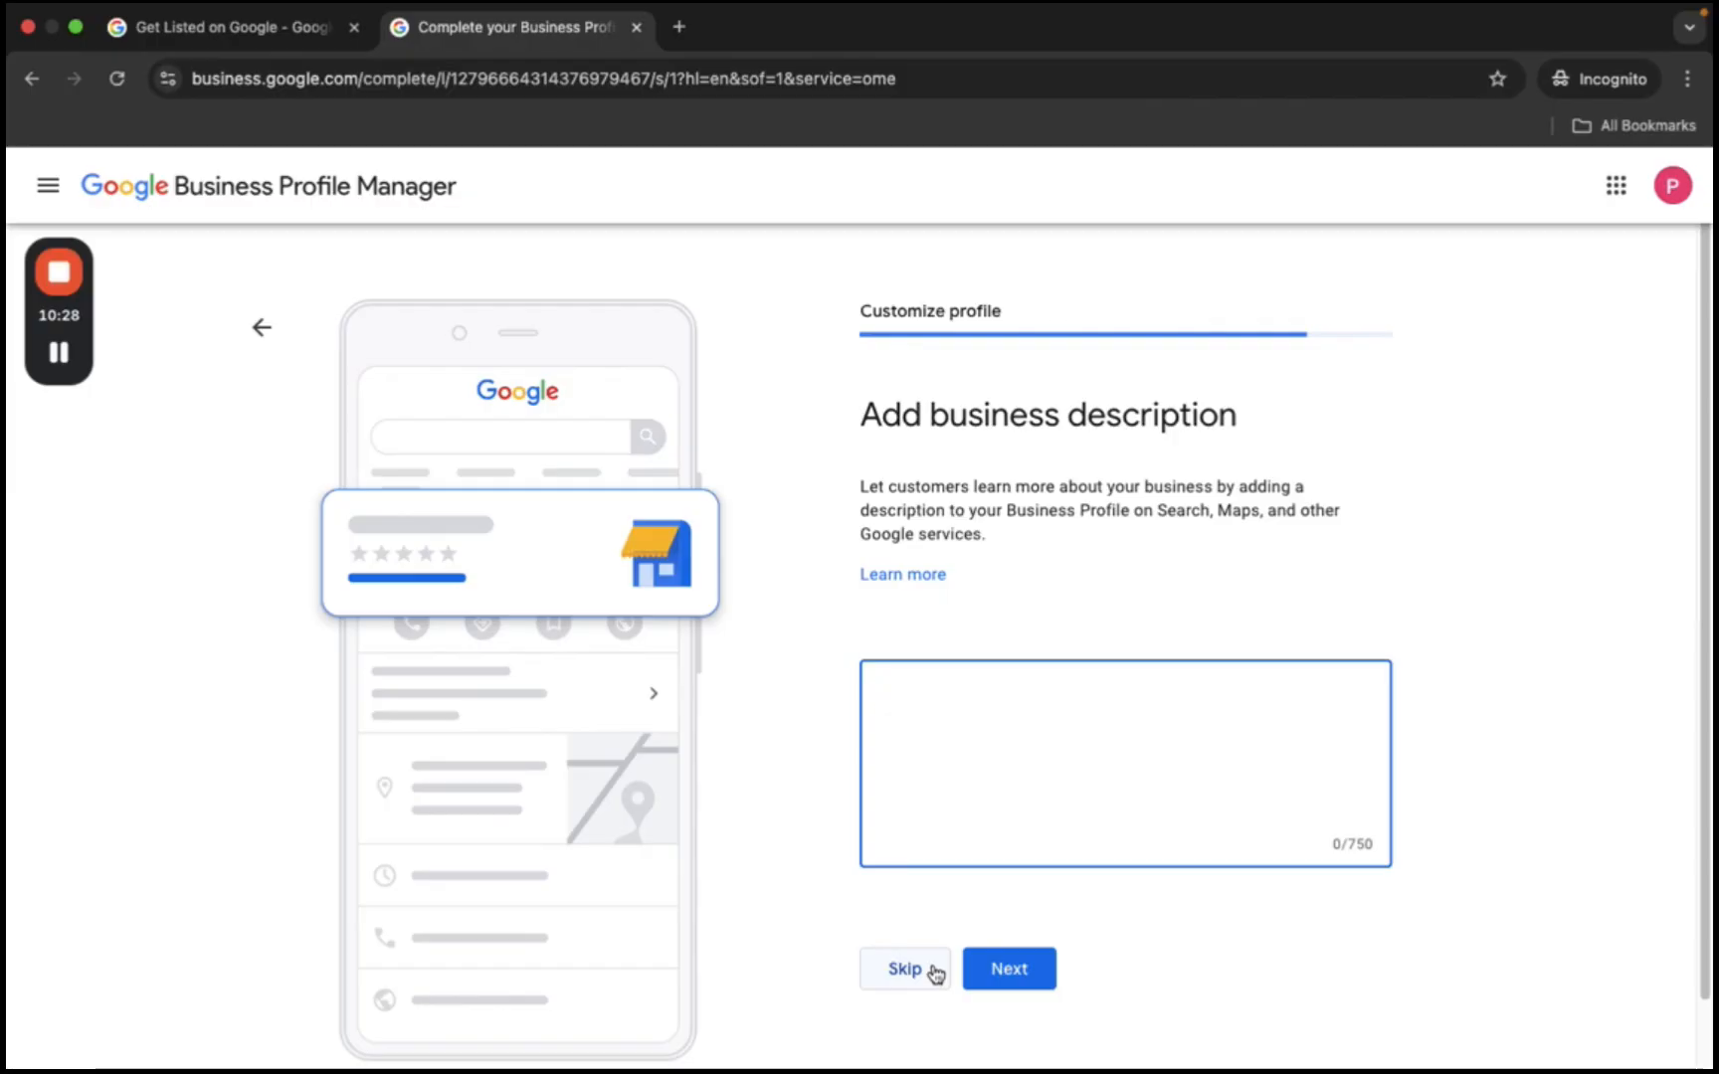
click(945, 975)
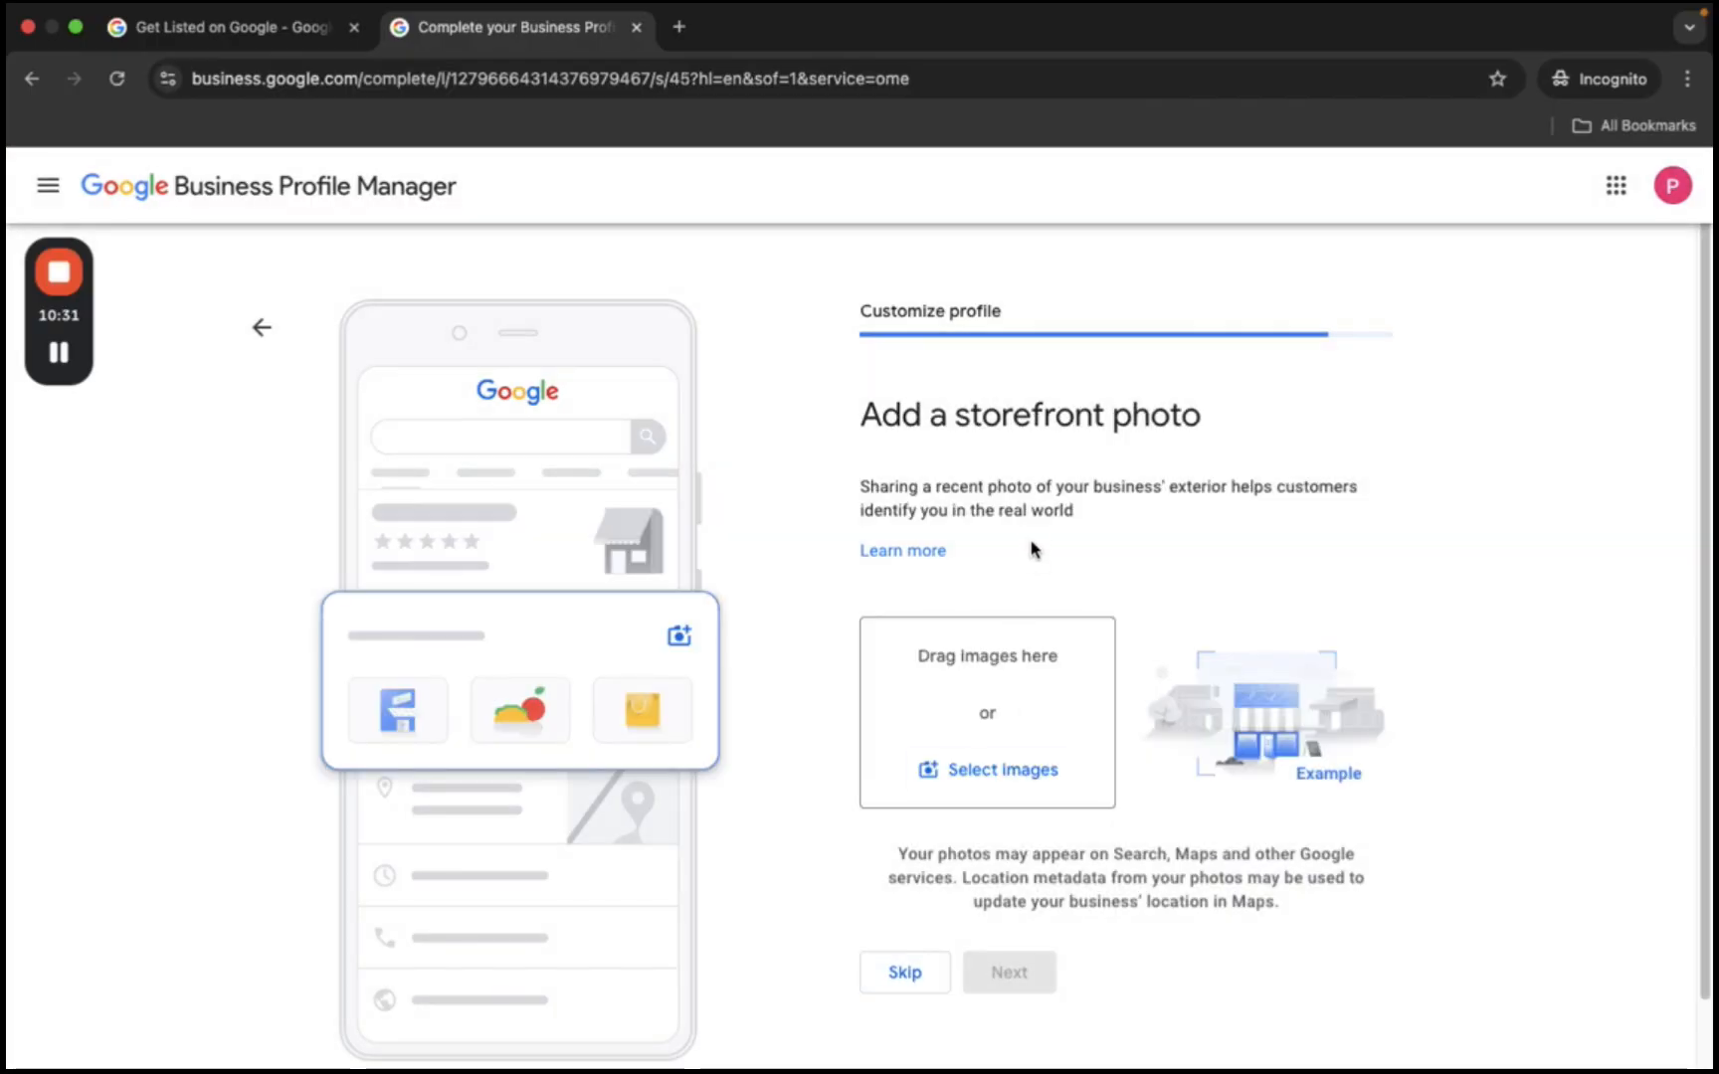
scroll(1035, 577, down, 1)
scroll(1034, 578, down, 1)
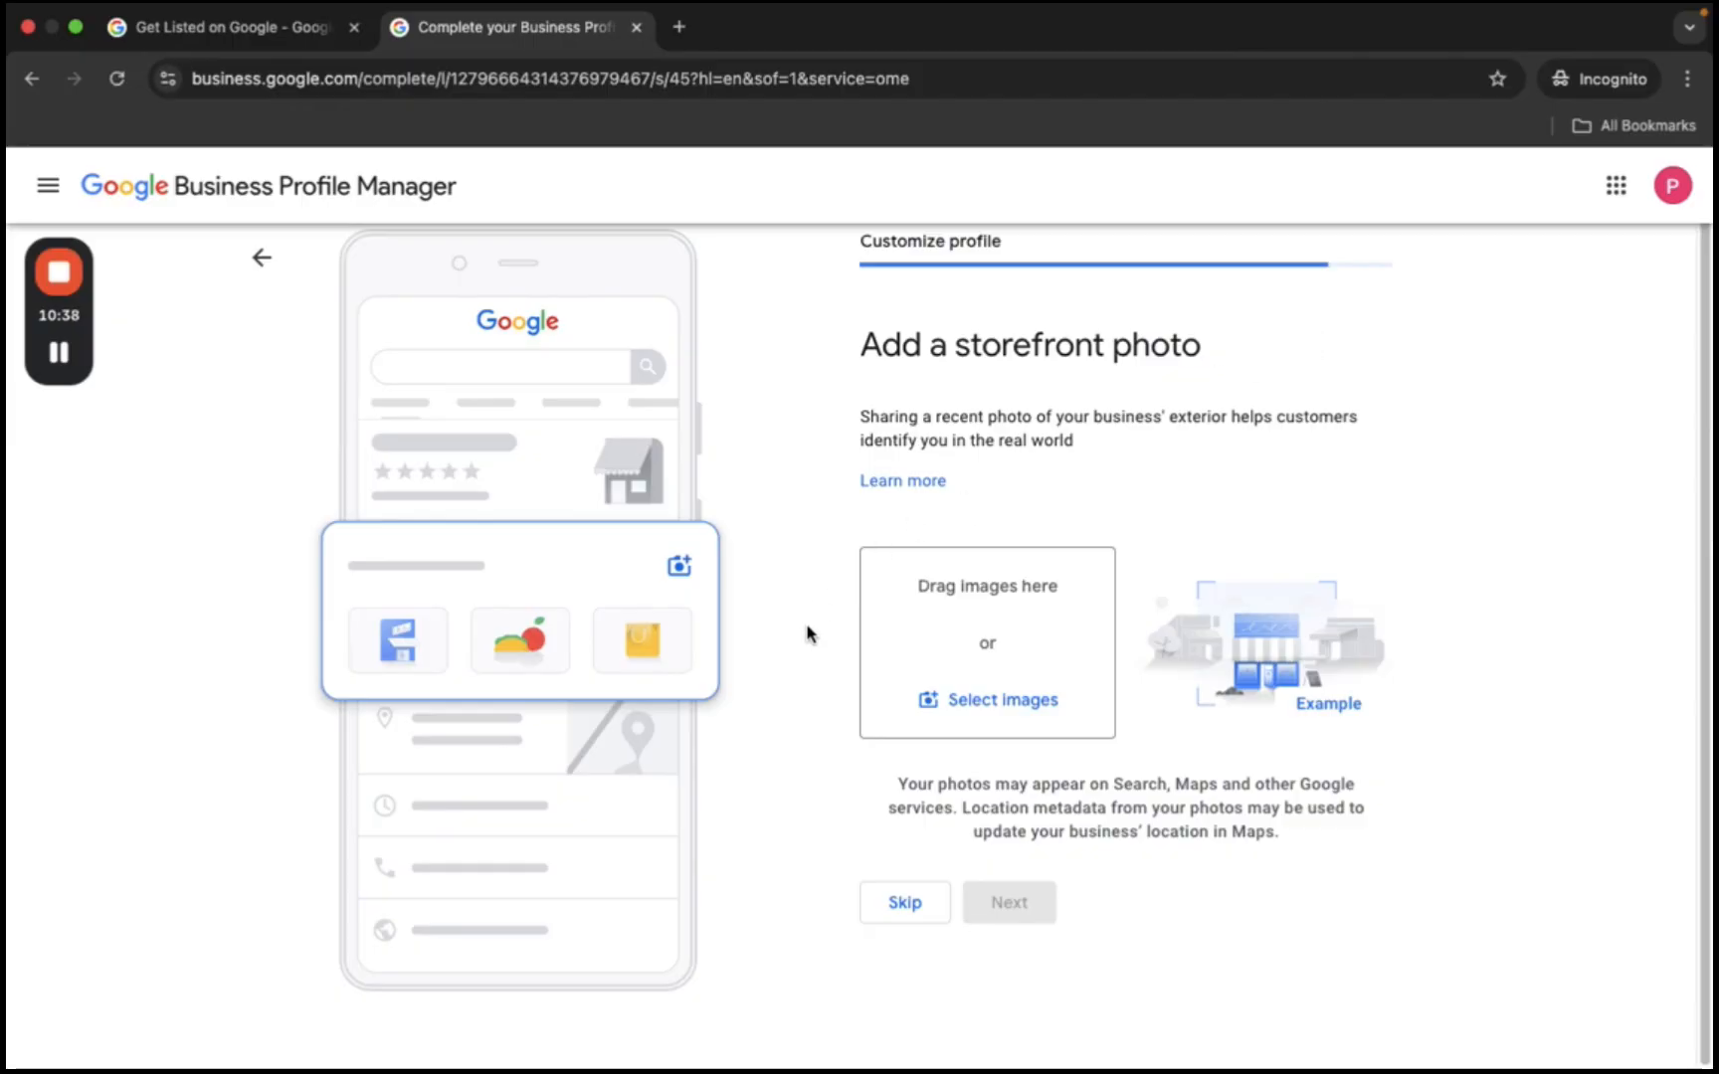
click(915, 905)
scroll(1038, 714, down, 2)
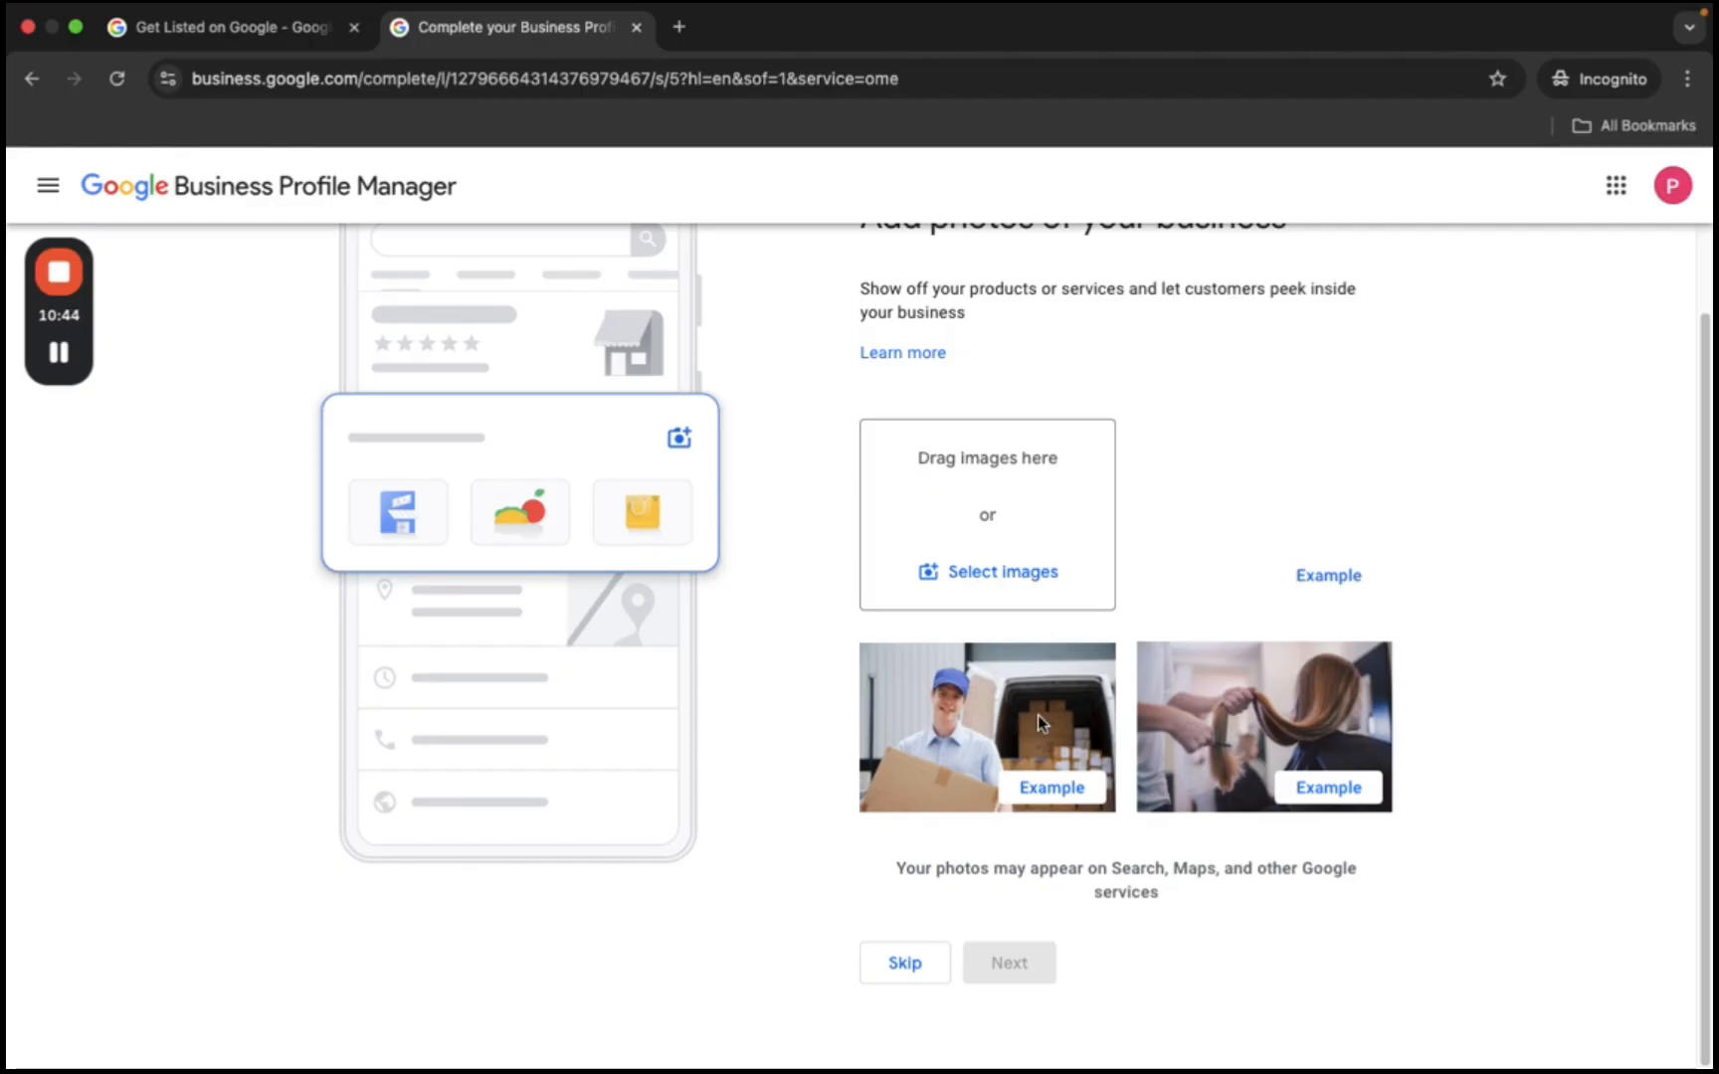
click(909, 959)
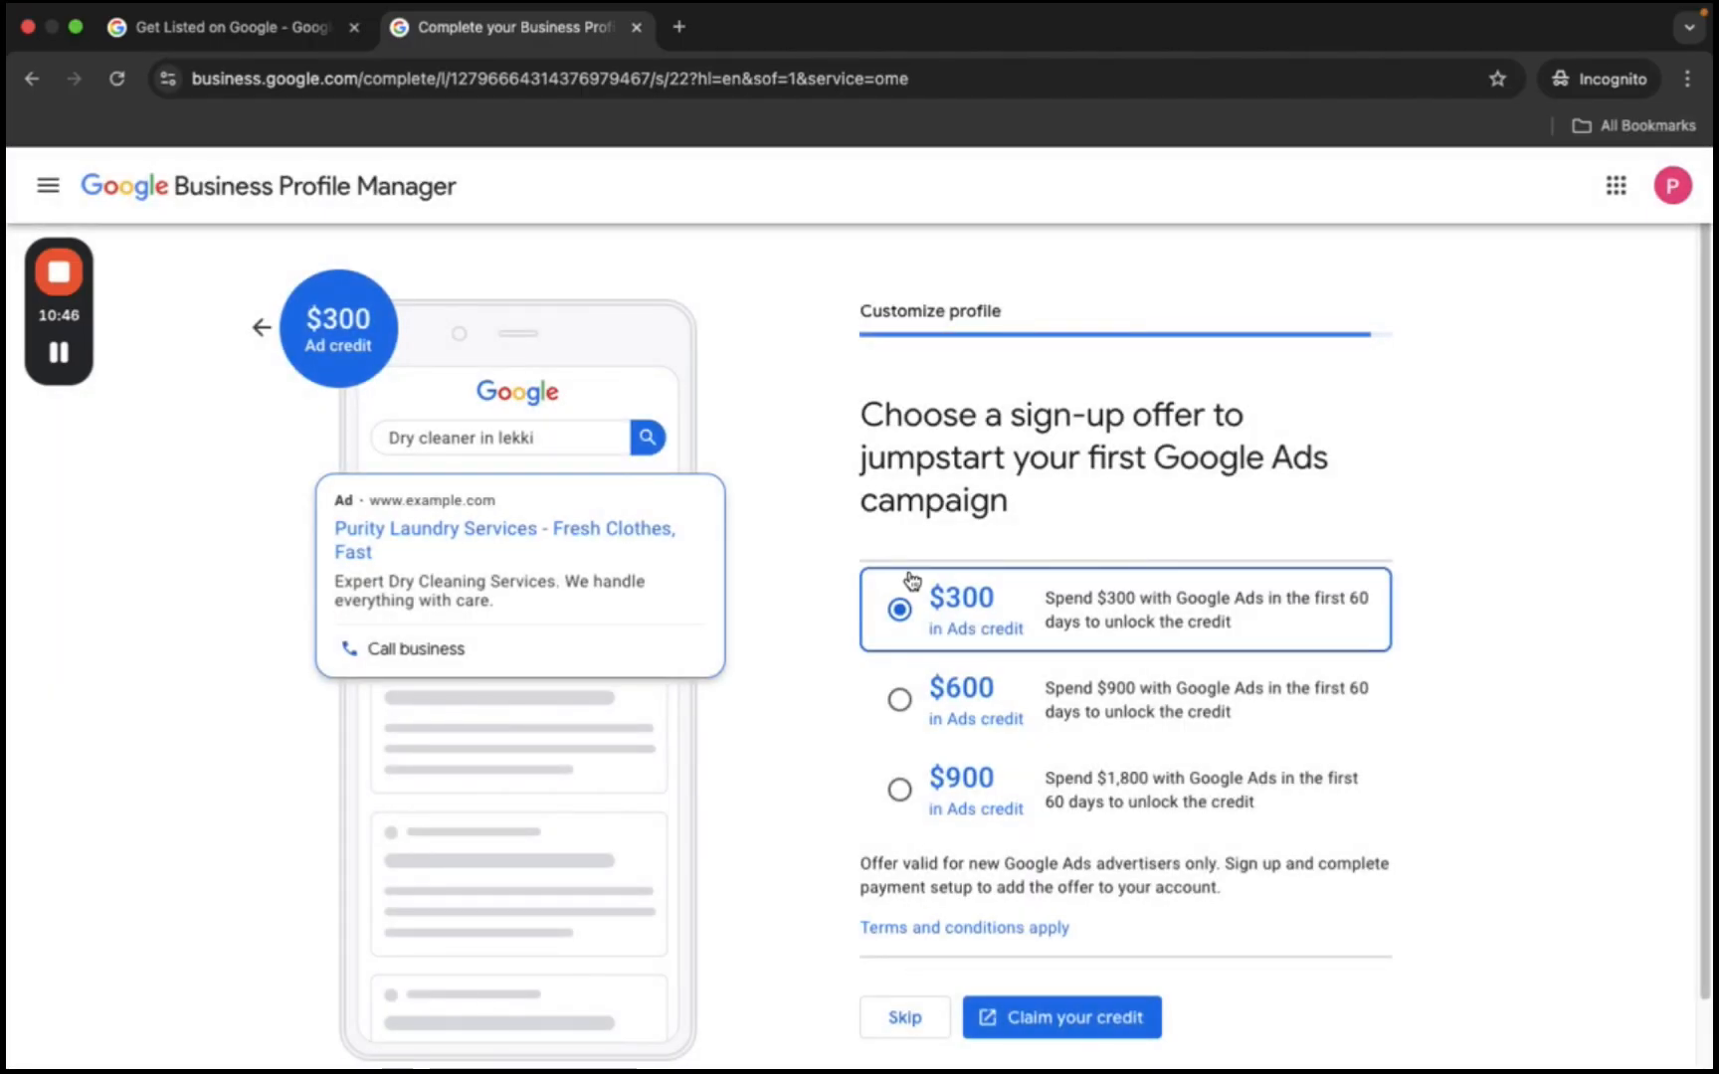
- Finish setup and open the Purity Laundry Services profile in Google Search
click(923, 625)
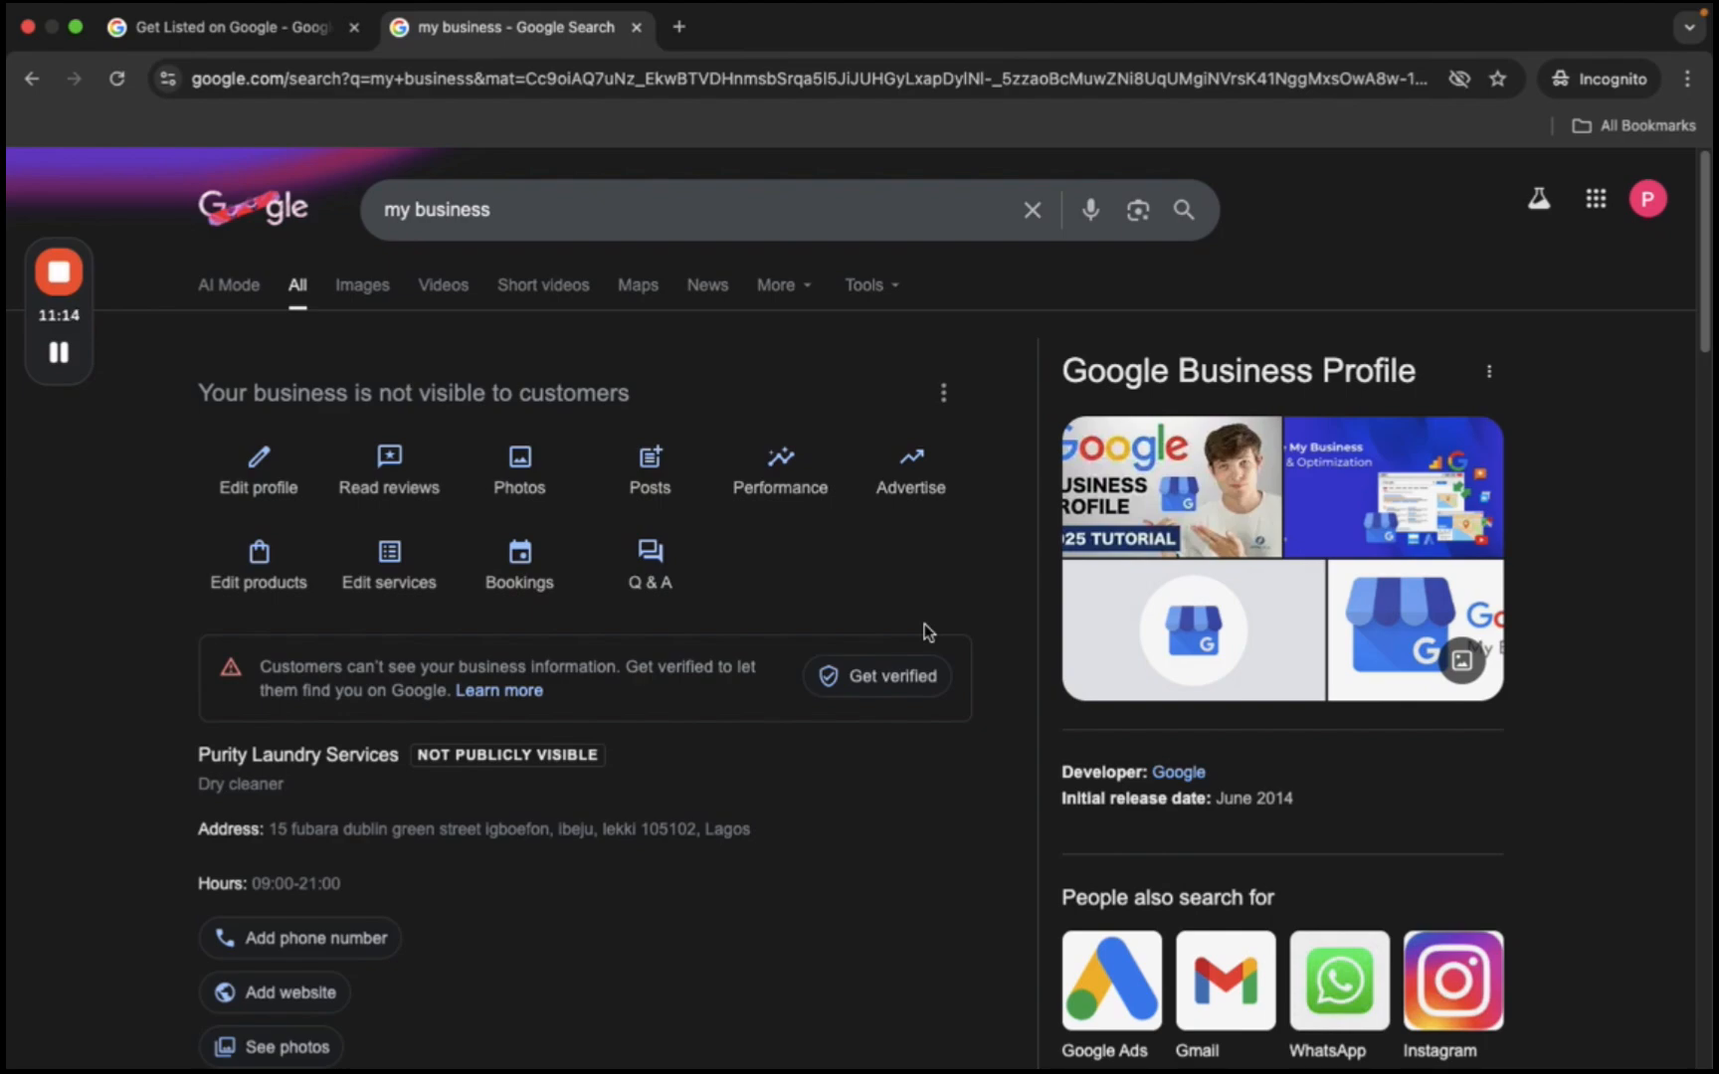
- Choose Get verified and review the two similar profiles and the 'None of these' option
click(879, 676)
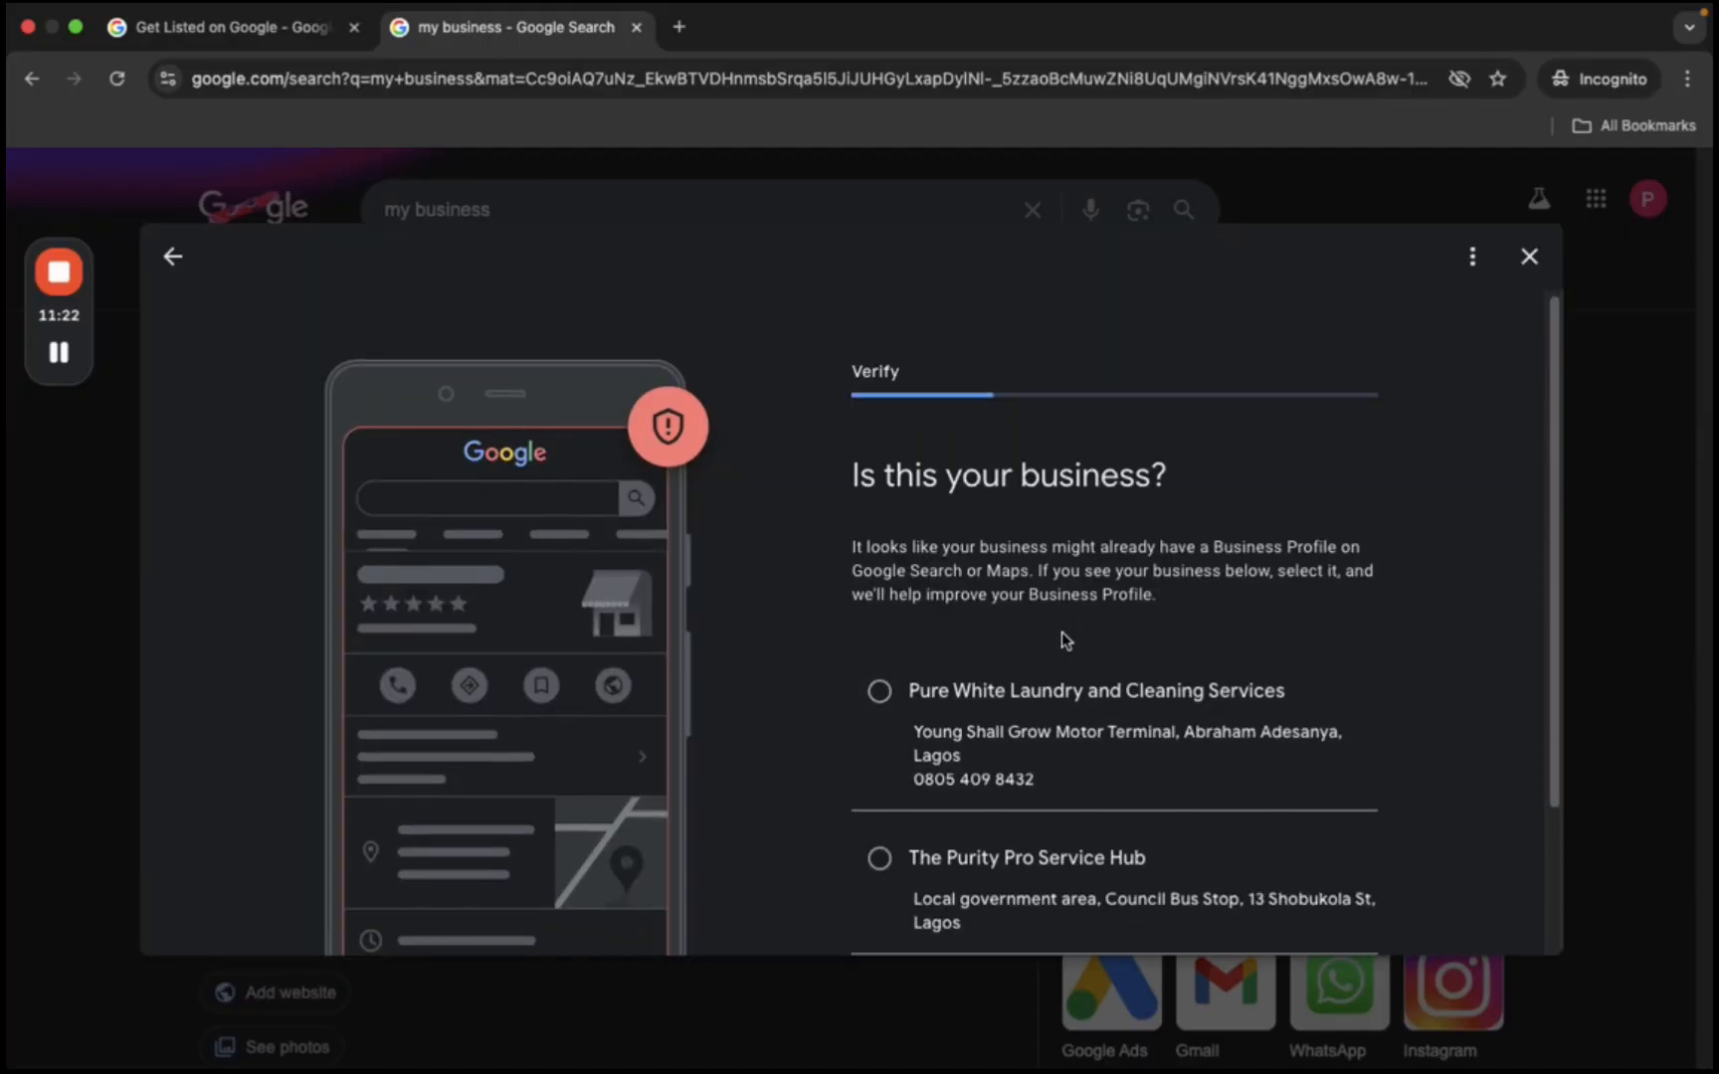
scroll(1060, 631, down, 2)
scroll(1054, 647, down, 2)
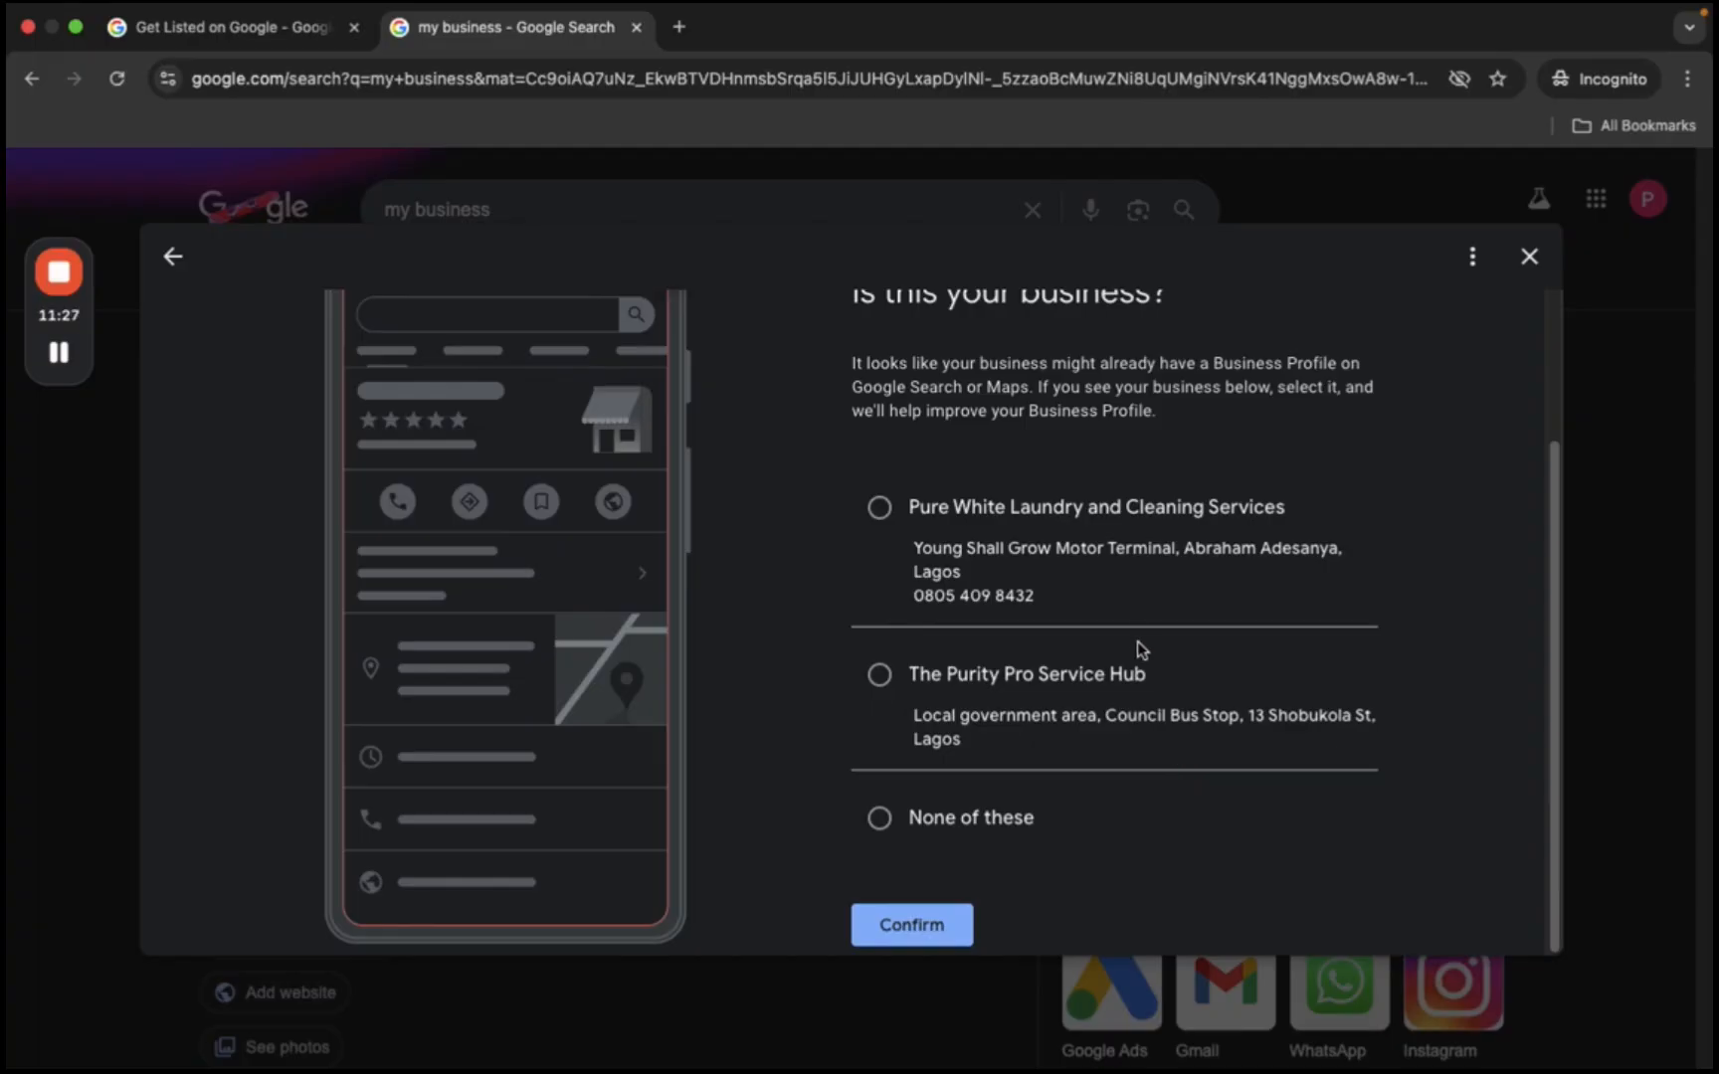
scroll(1135, 633, up, 1)
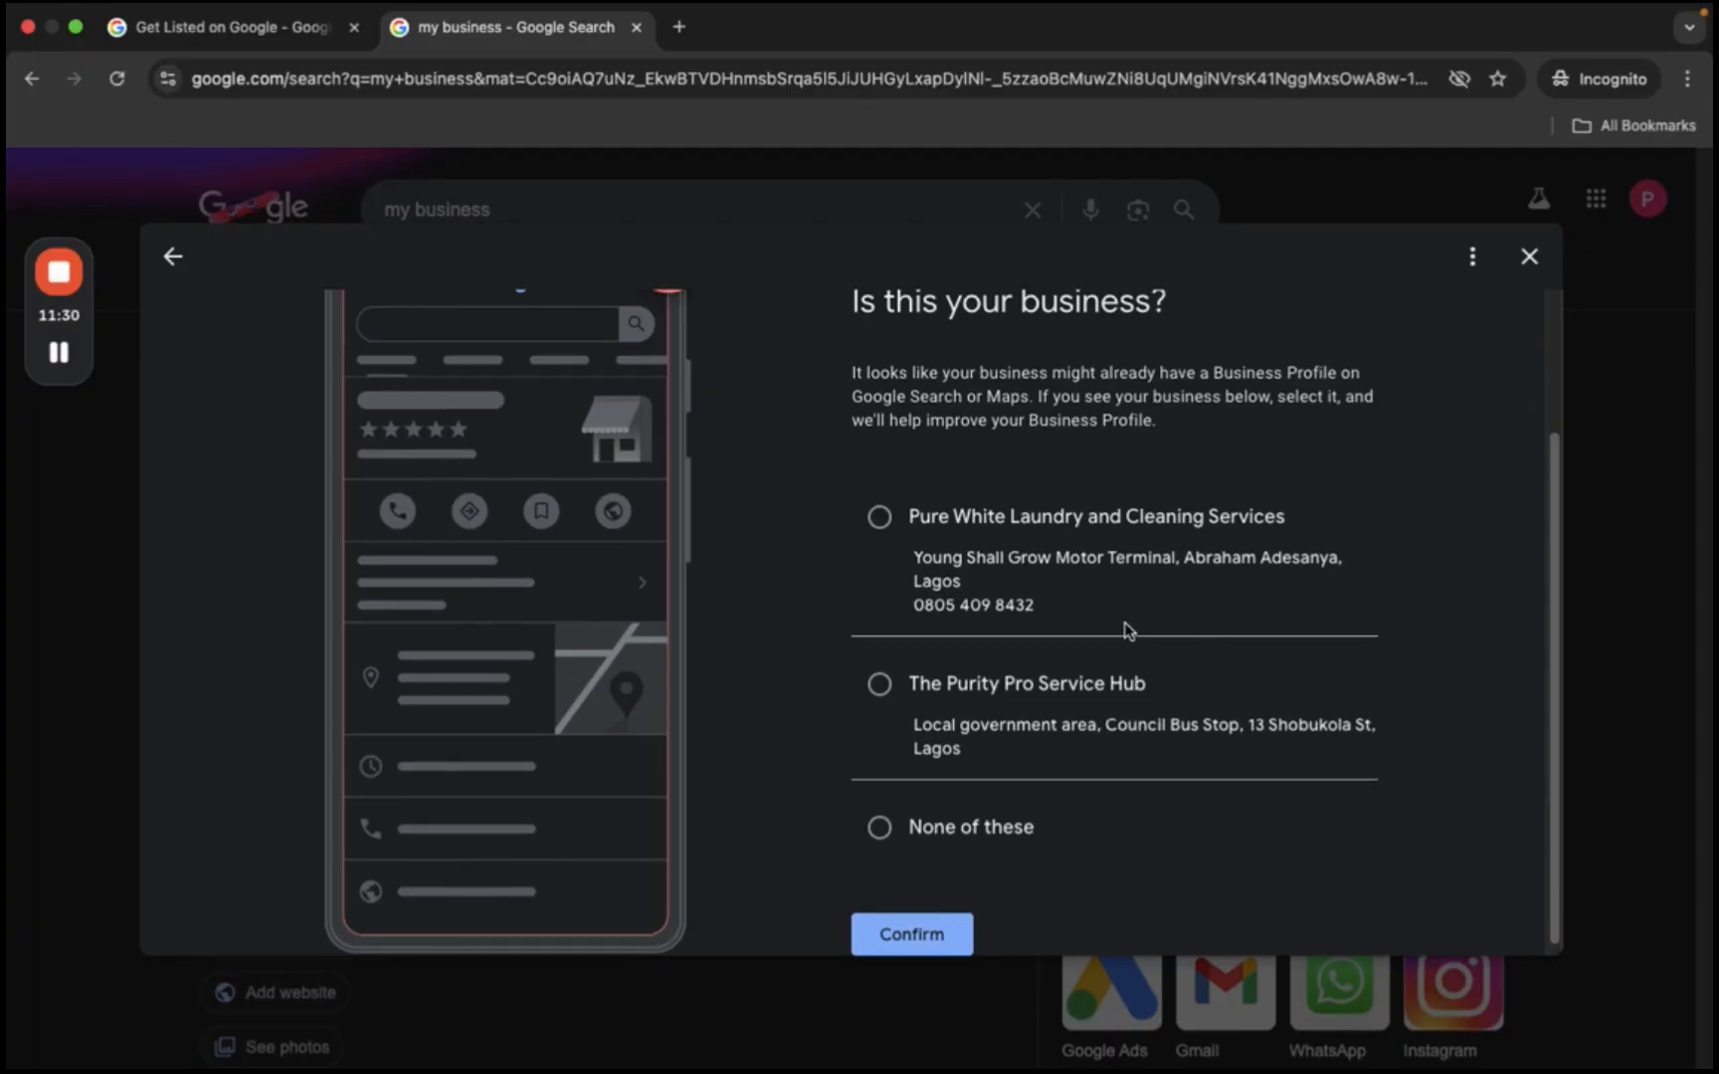